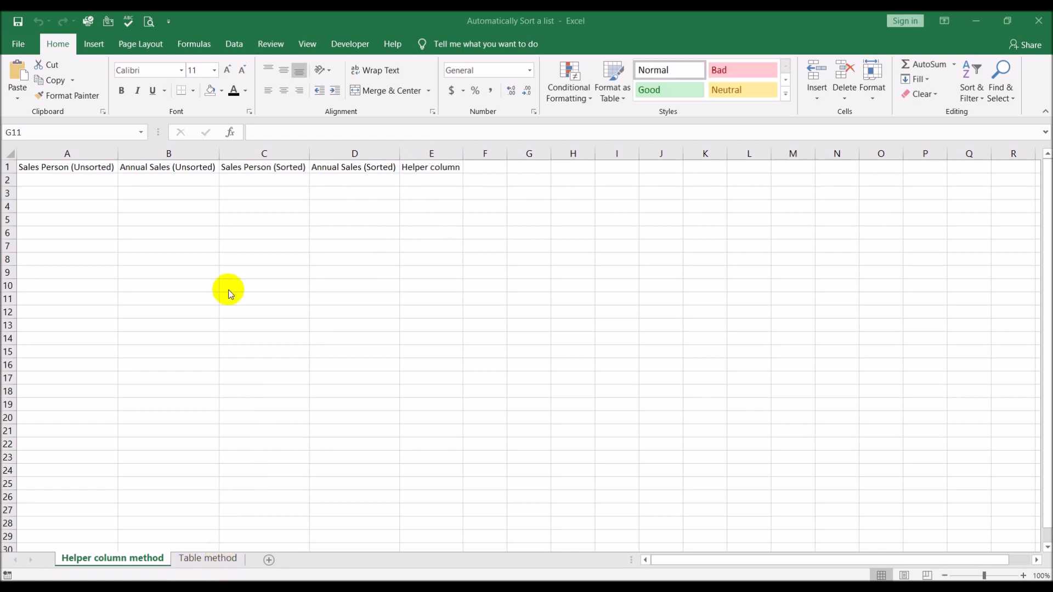
# Enter the first salesperson's name in A2 and annual sales of 5737020 in B2.
pyautogui.click(94, 180)
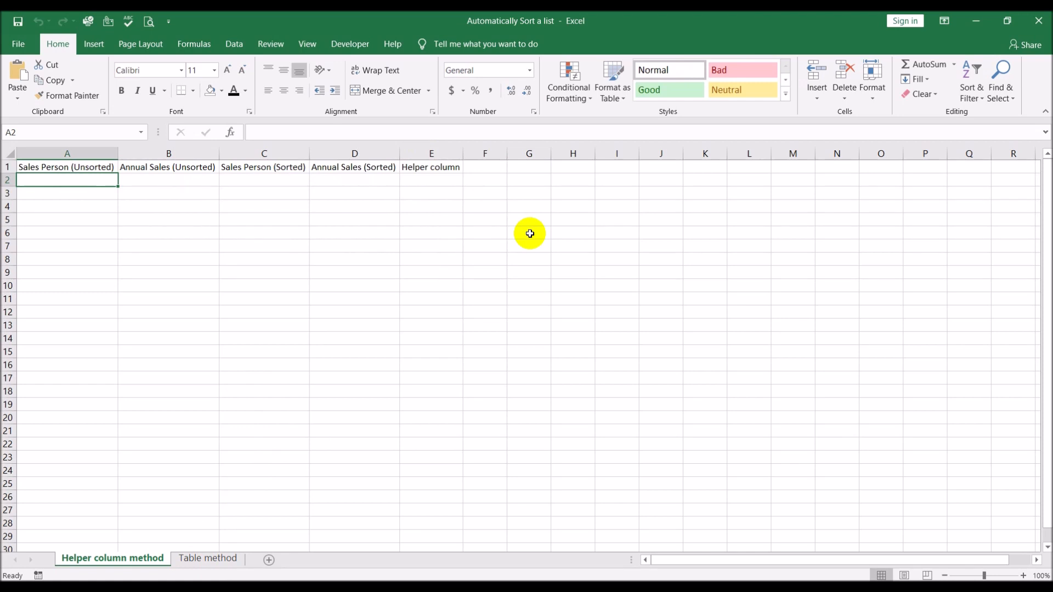
pyautogui.write('Bi')
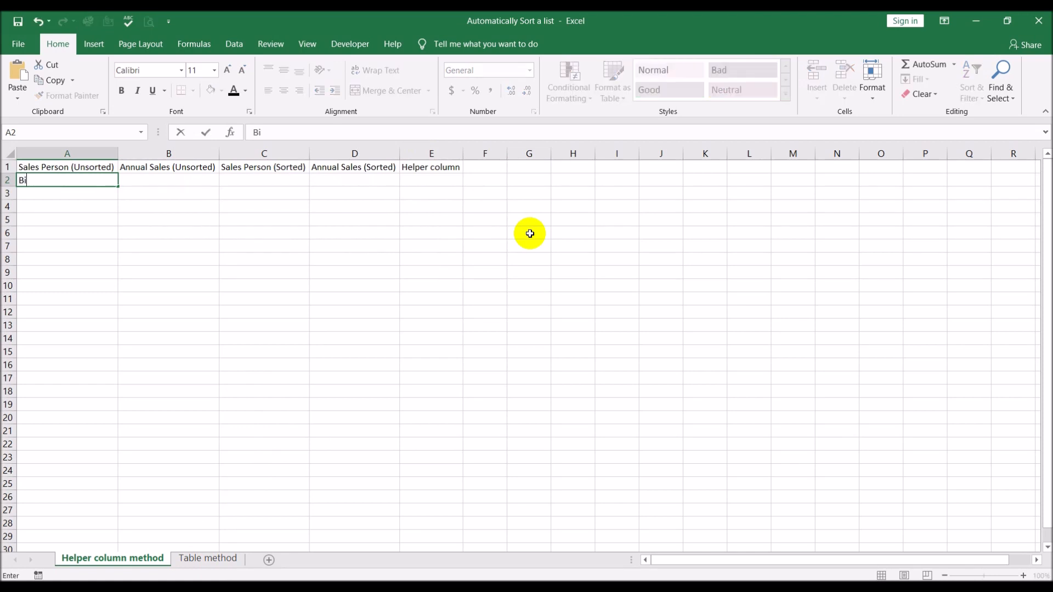
pyautogui.write('ll')
pyautogui.press('Tab')
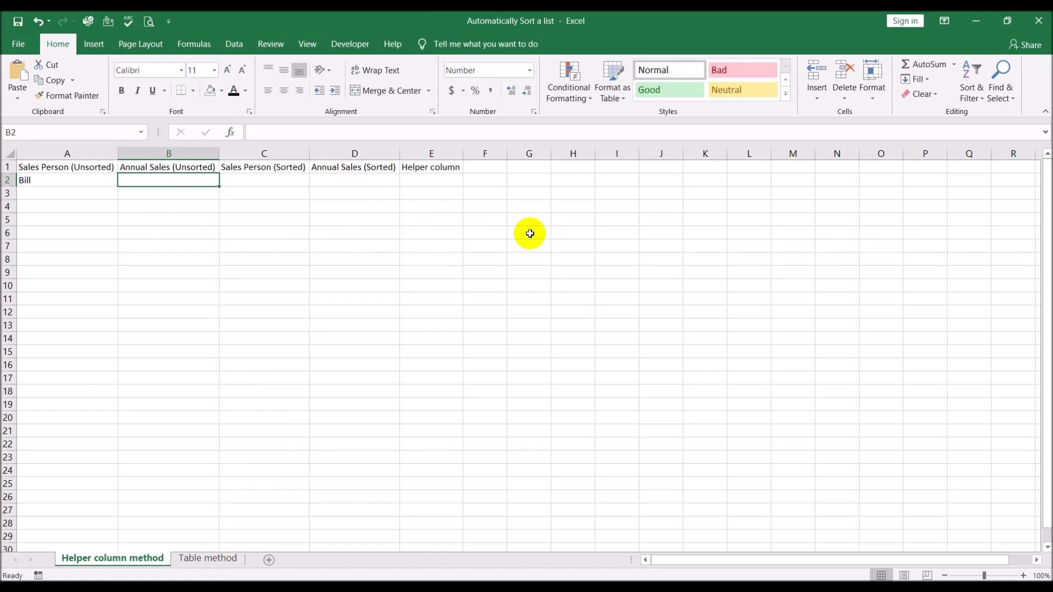
pyautogui.write('57')
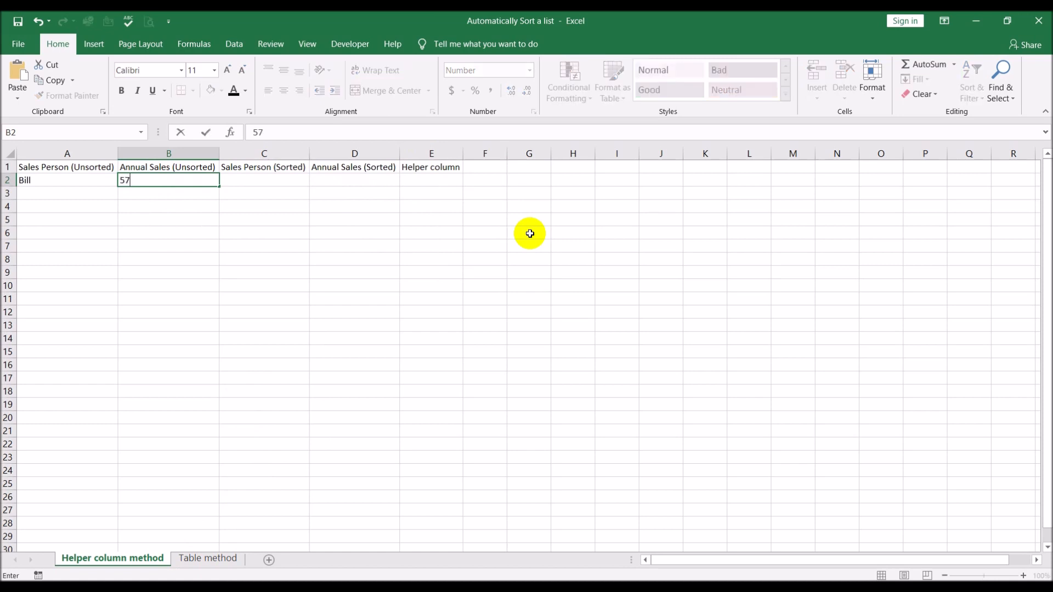
pyautogui.write('37020')
pyautogui.press('Return')
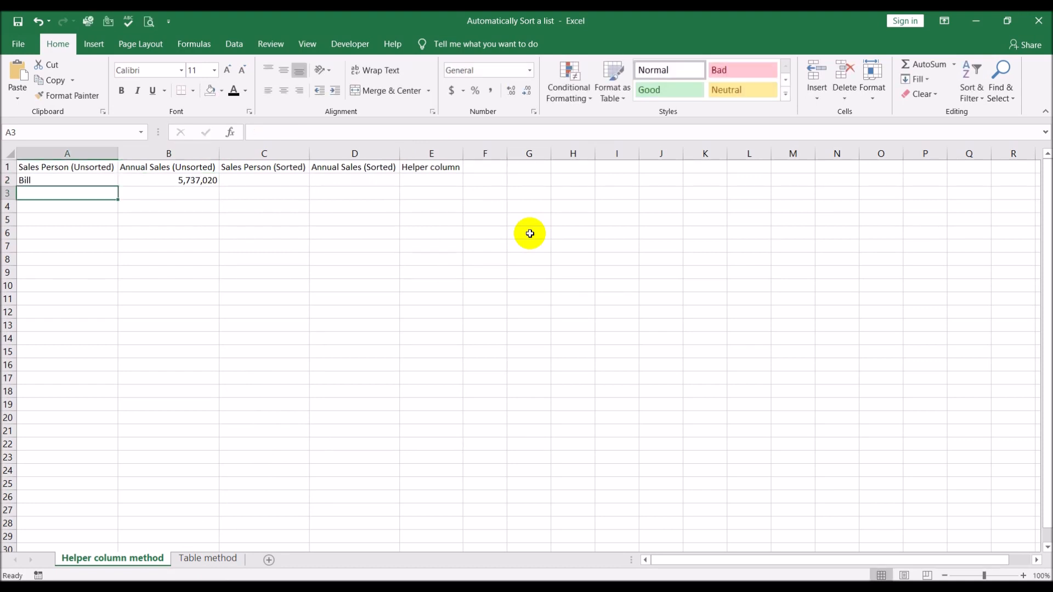
# Enter the second salesperson's name in A3 and annual sales of 7607330 in B3.
pyautogui.write('John')
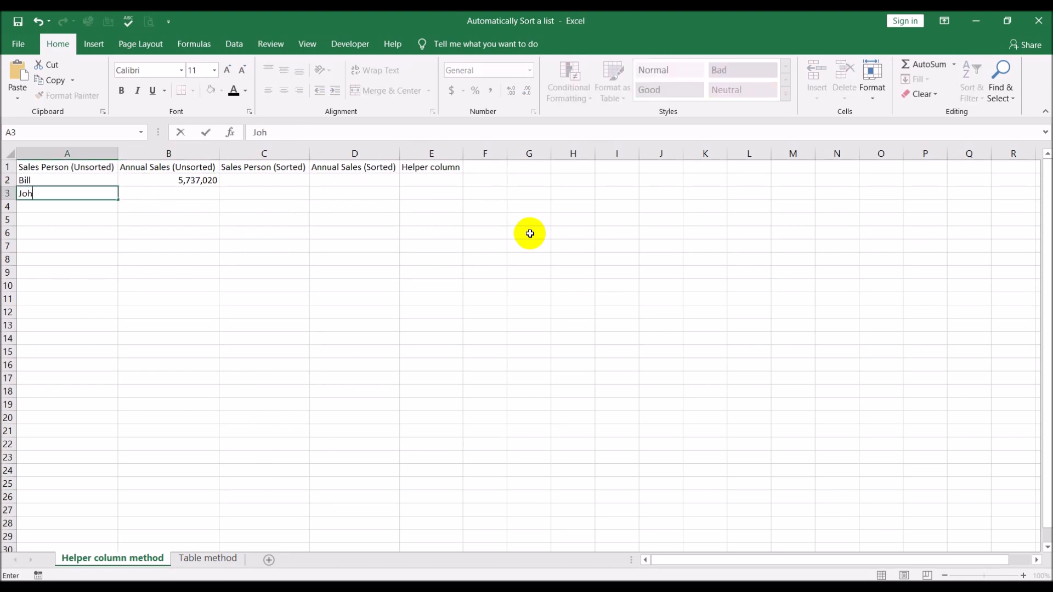
pyautogui.press('Tab')
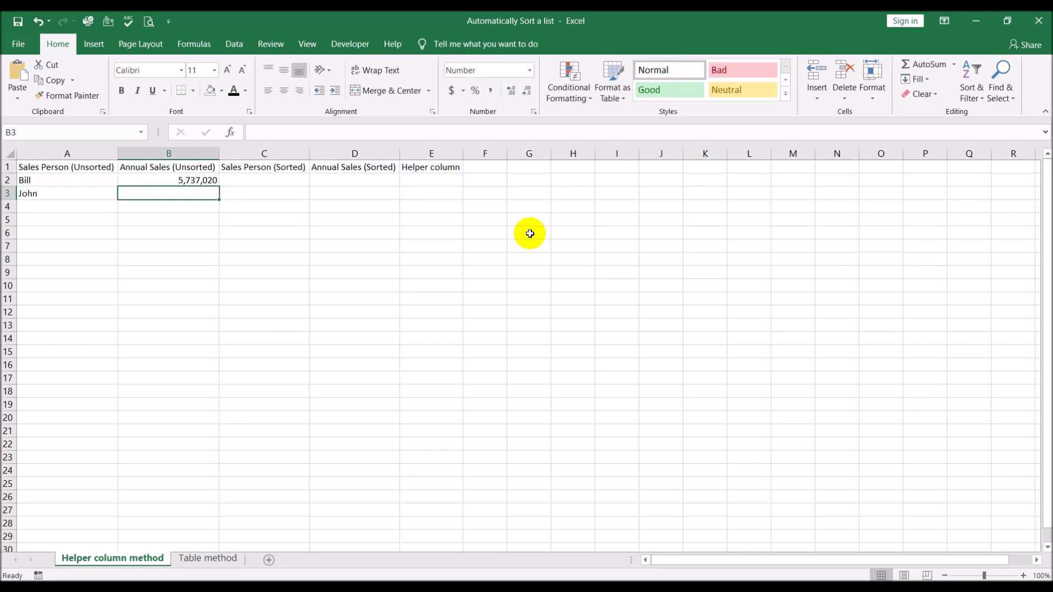
pyautogui.write('7')
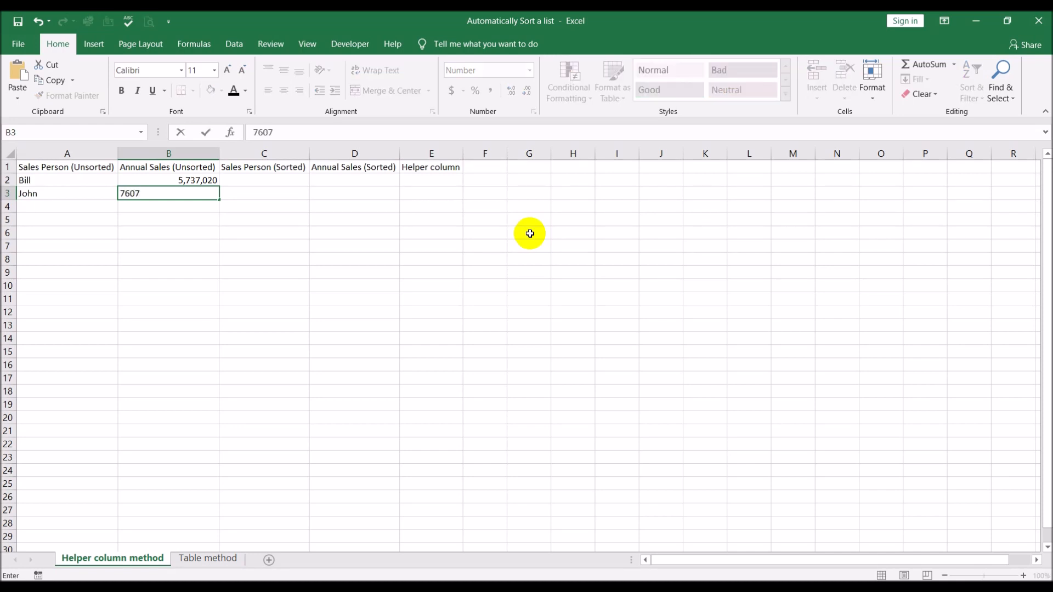
pyautogui.write(',607,330')
pyautogui.press('Return')
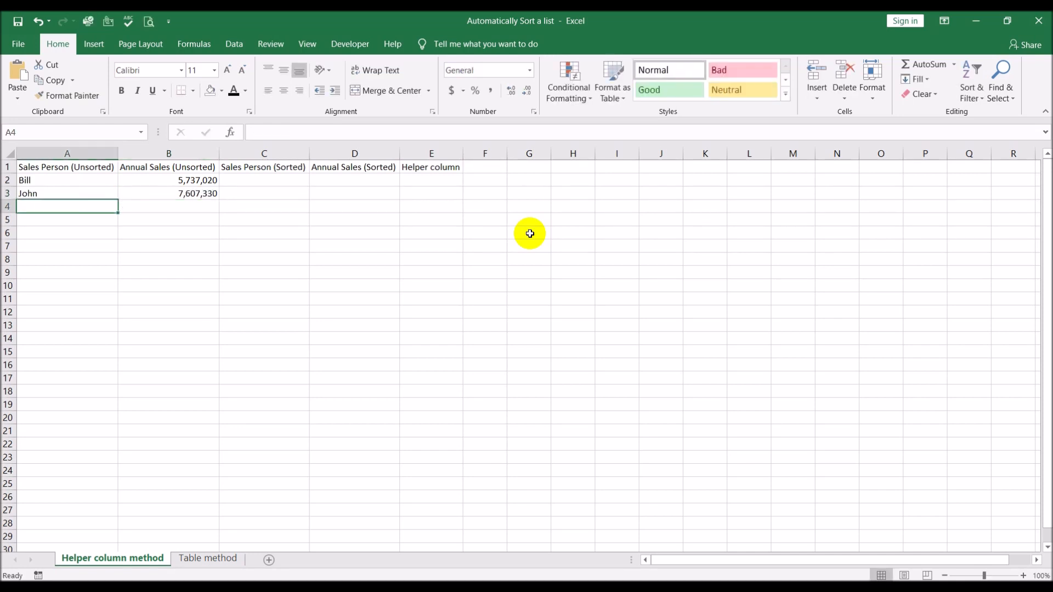
# Enter the third salesperson's name in A4 and annual sales of 4102403 in B4.
pyautogui.write('Bob')
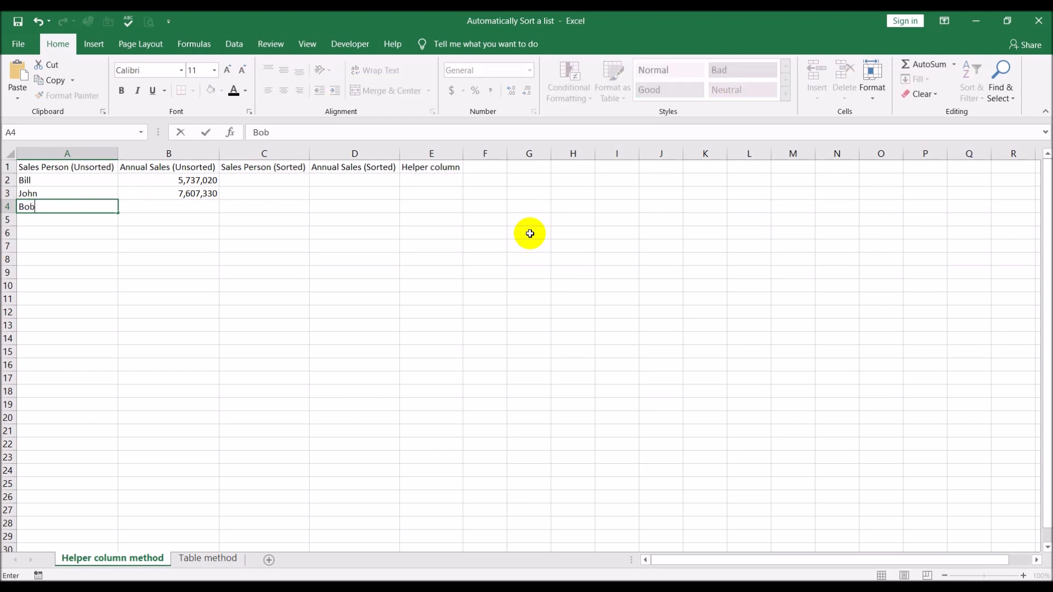
pyautogui.press('Tab')
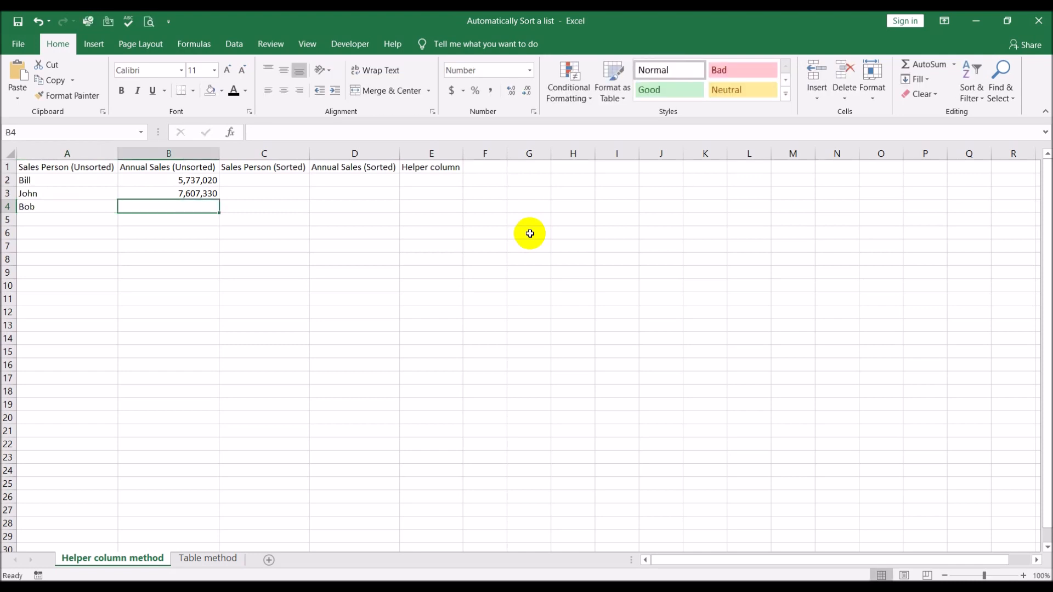
pyautogui.write('4')
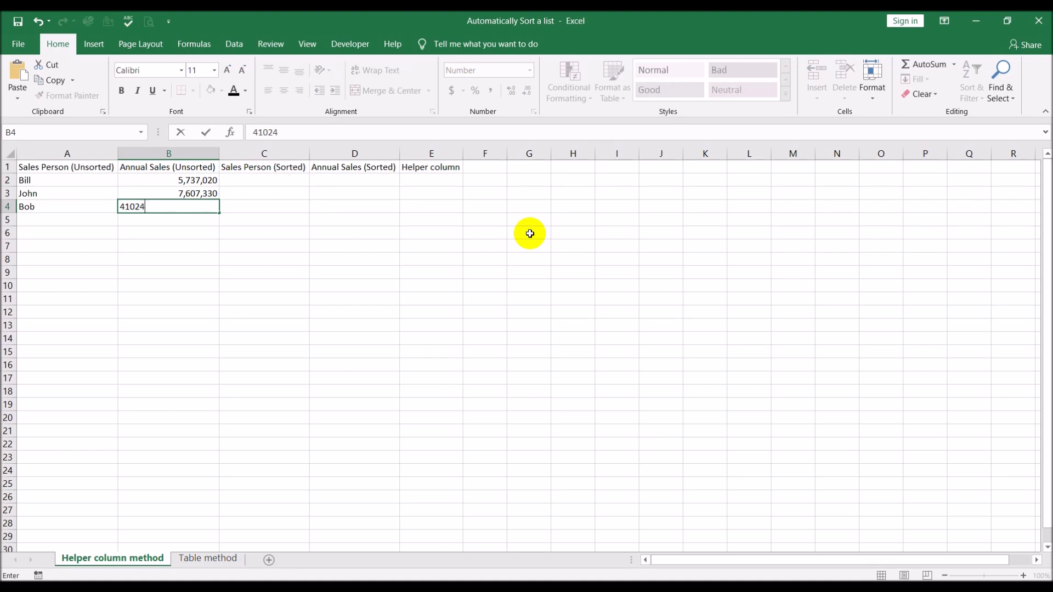
pyautogui.write(',102,403')
pyautogui.press('Return')
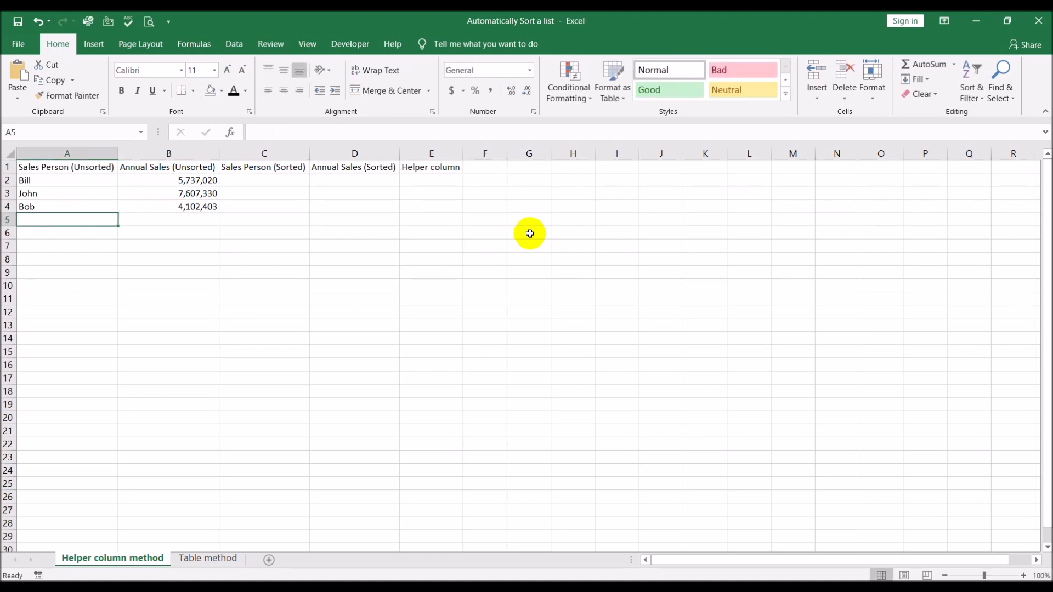
# Enter the fourth salesperson's name in A5, correcting its spelling, and annual sales of 4159218 in B5.
pyautogui.write('Juie')
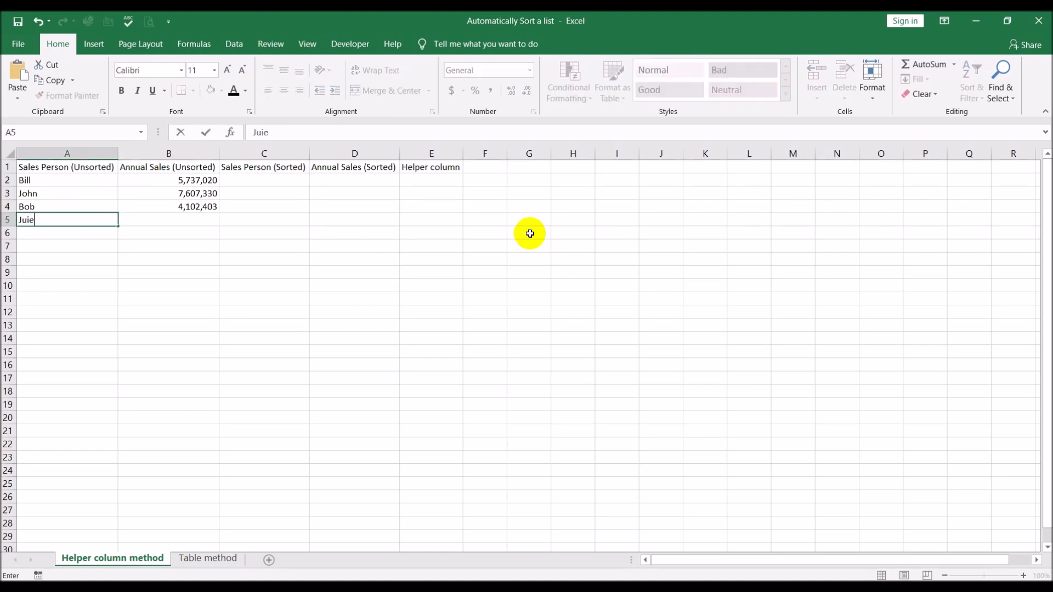
pyautogui.hotkey('ctrl', 'Return')
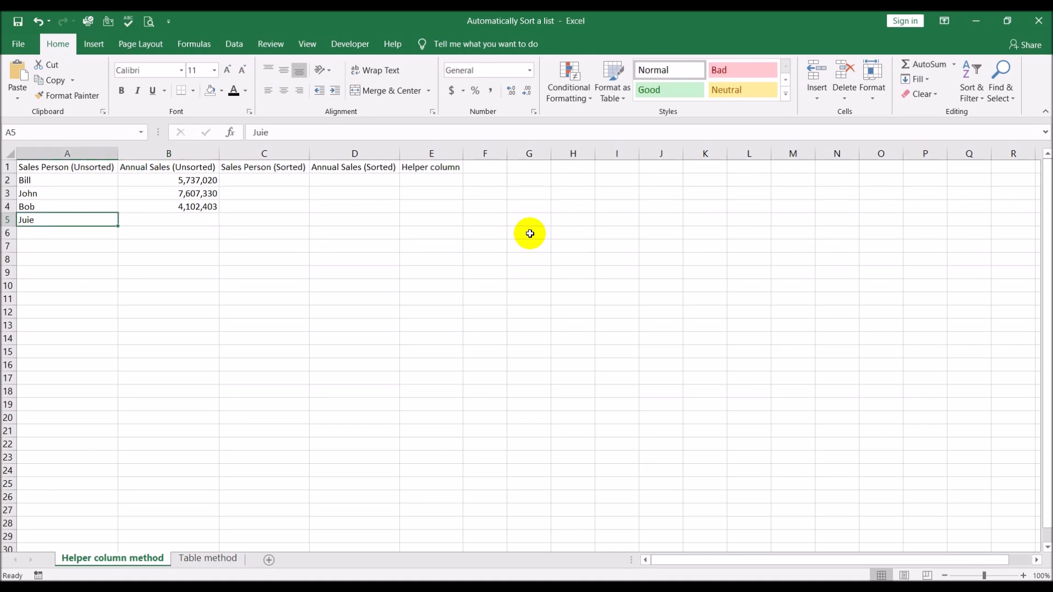
pyautogui.press('F2')
pyautogui.press('BackSpace')
pyautogui.press('BackSpace')
pyautogui.write('lie')
pyautogui.press('Tab')
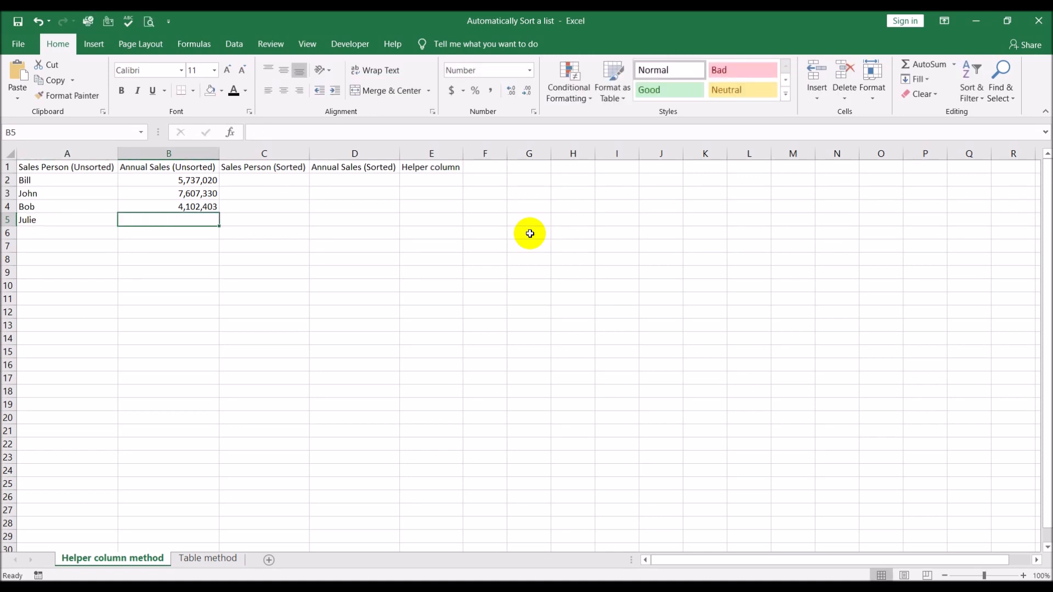
pyautogui.write('4,159,')
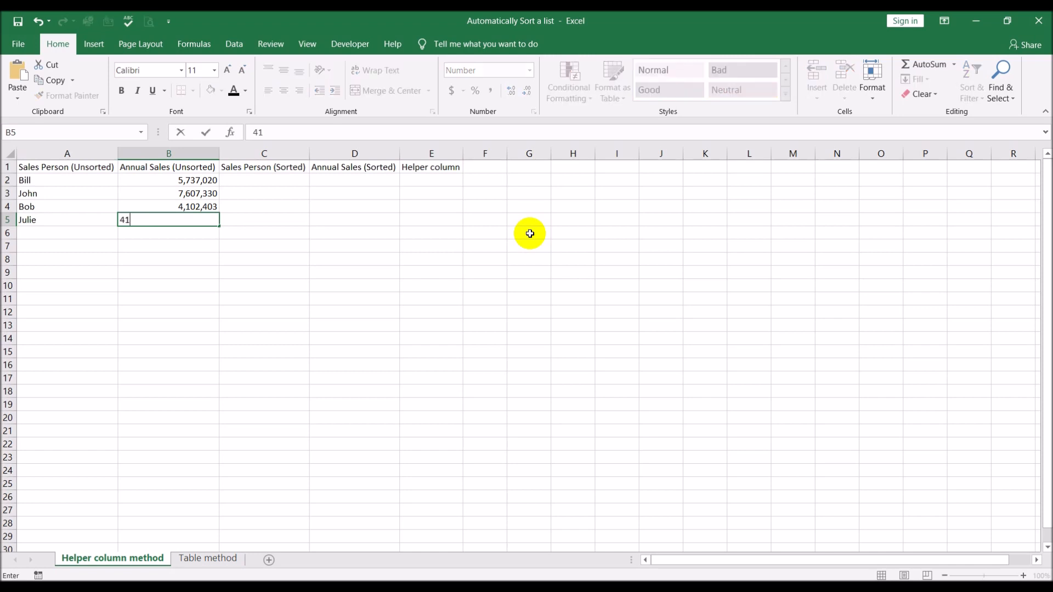
pyautogui.write('218')
pyautogui.press('Return')
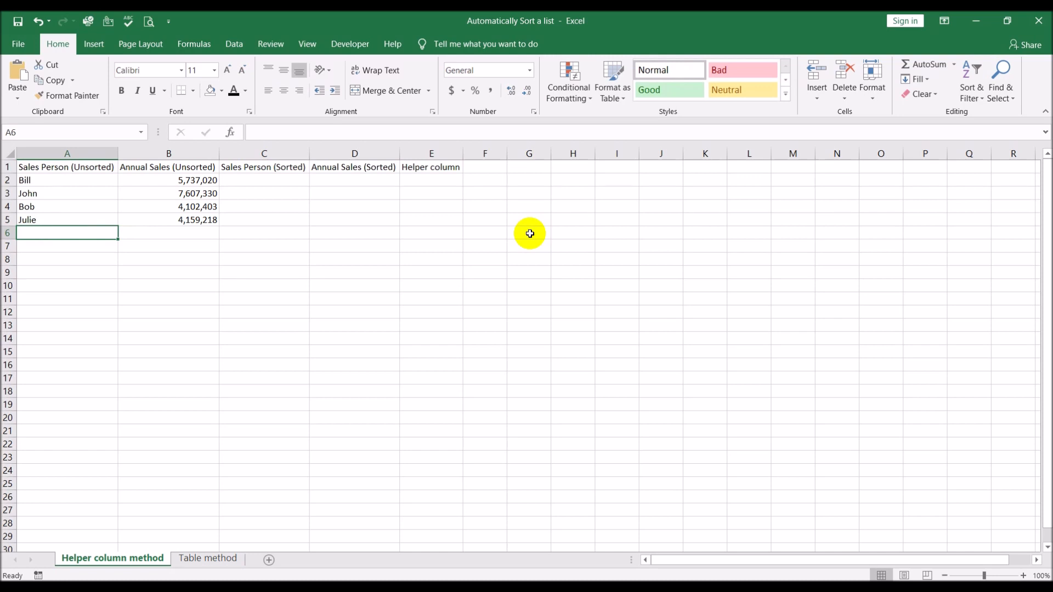
# Enter the fifth salesperson's name in A6 and annual sales of 3549714 in B6.
pyautogui.write('Tom')
pyautogui.press('Tab')
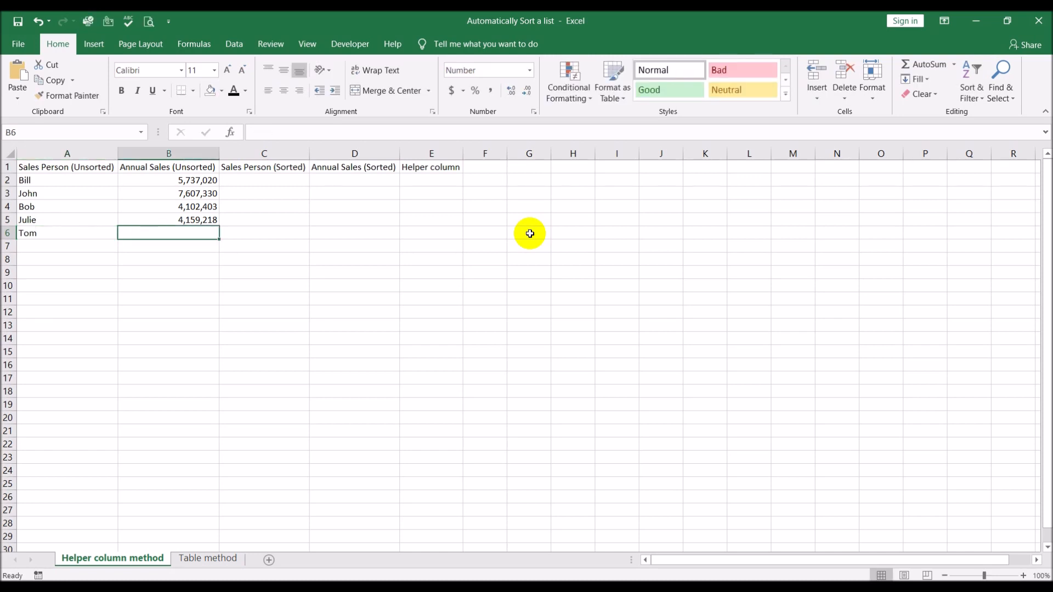
pyautogui.write('3')
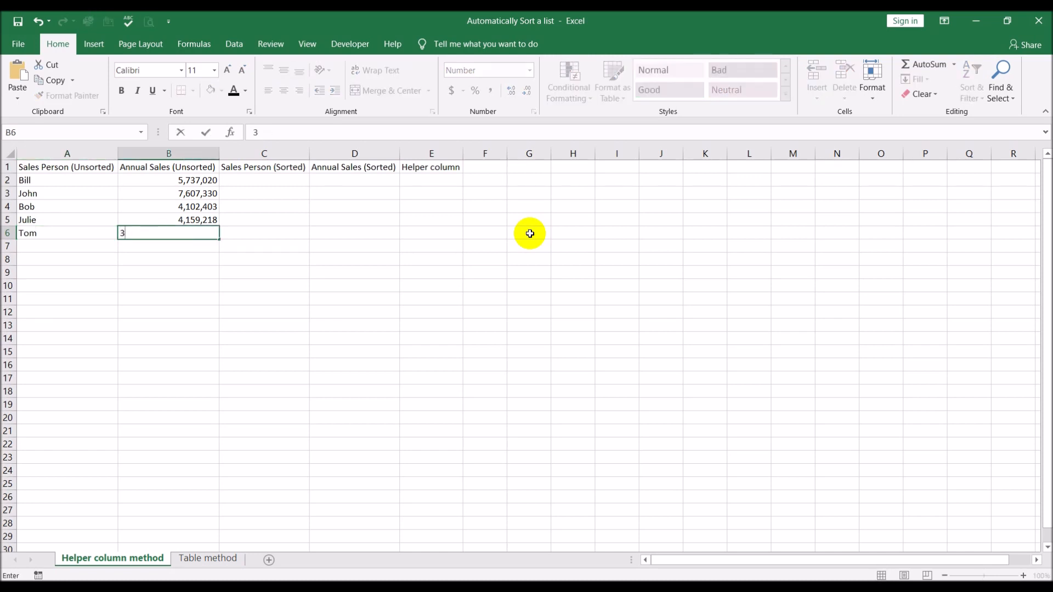
pyautogui.write(',549,7')
pyautogui.write('14')
pyautogui.press('Return')
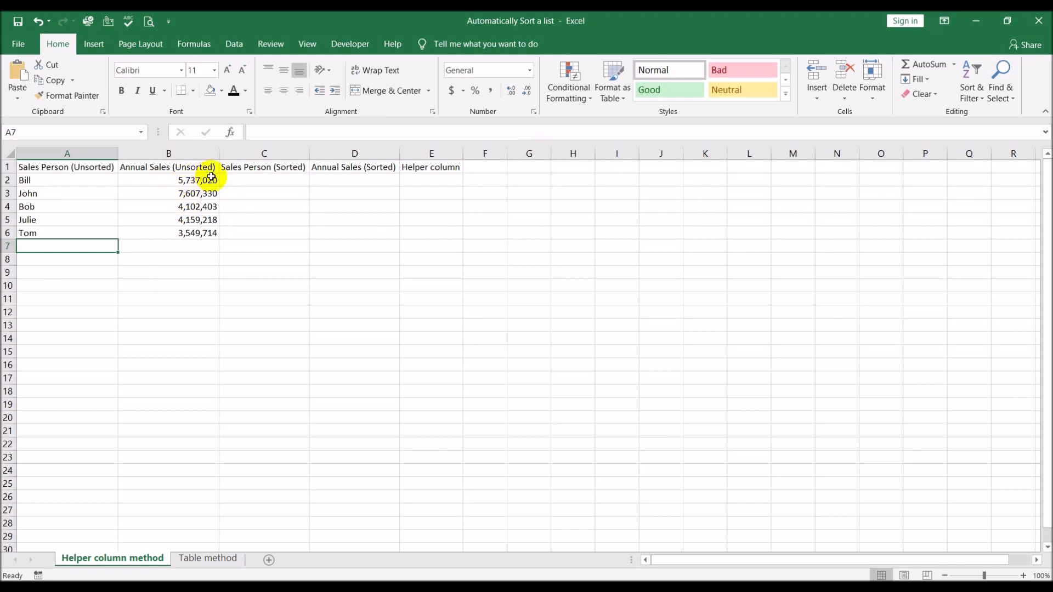
pyautogui.click(184, 192)
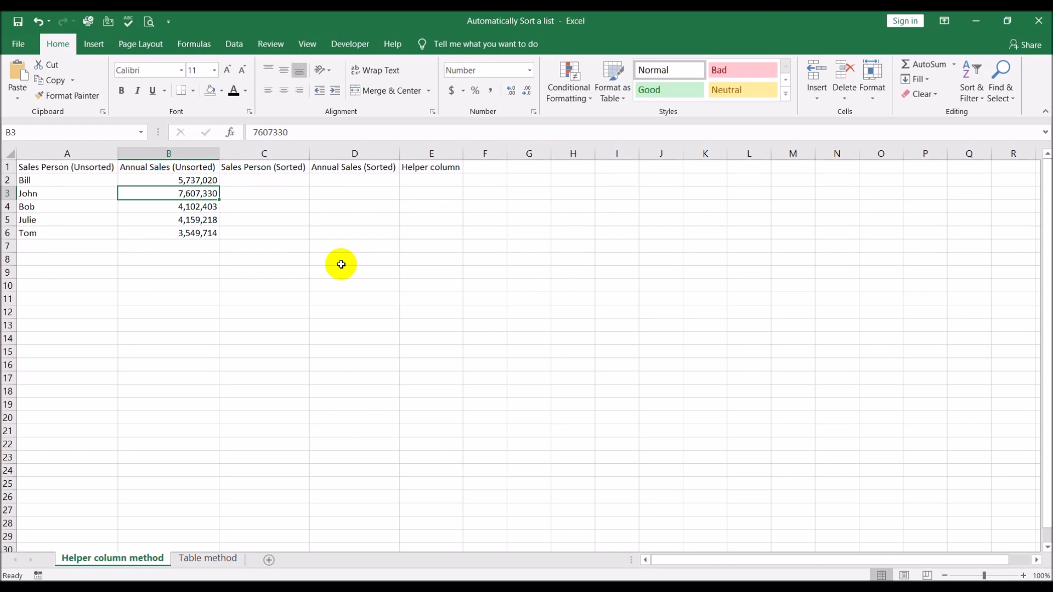
pyautogui.click(365, 177)
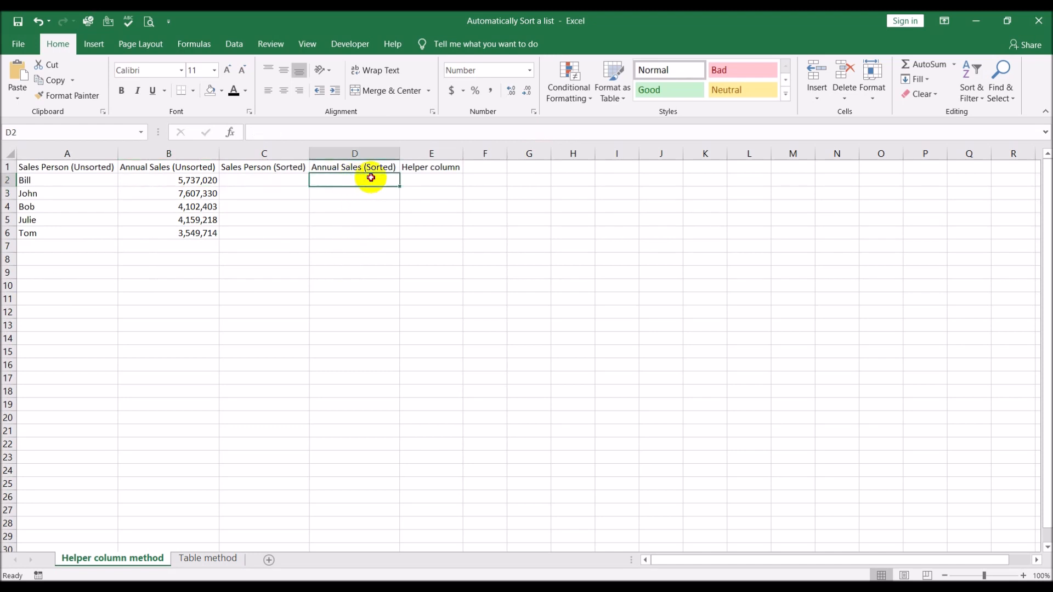
pyautogui.moveTo(266, 178); pyautogui.dragTo(324, 177)
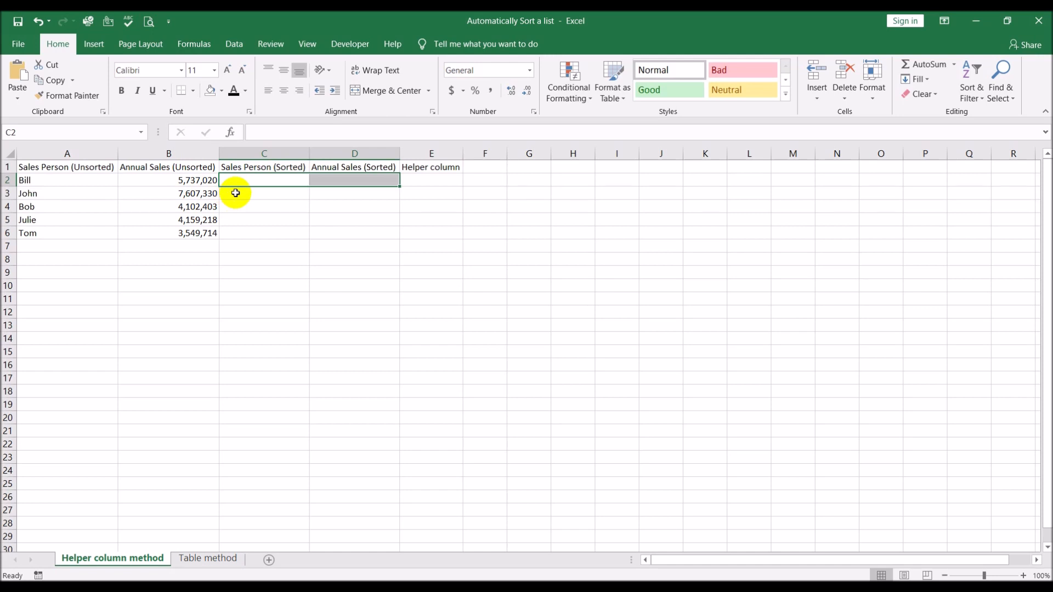
pyautogui.moveTo(235, 196); pyautogui.dragTo(348, 189)
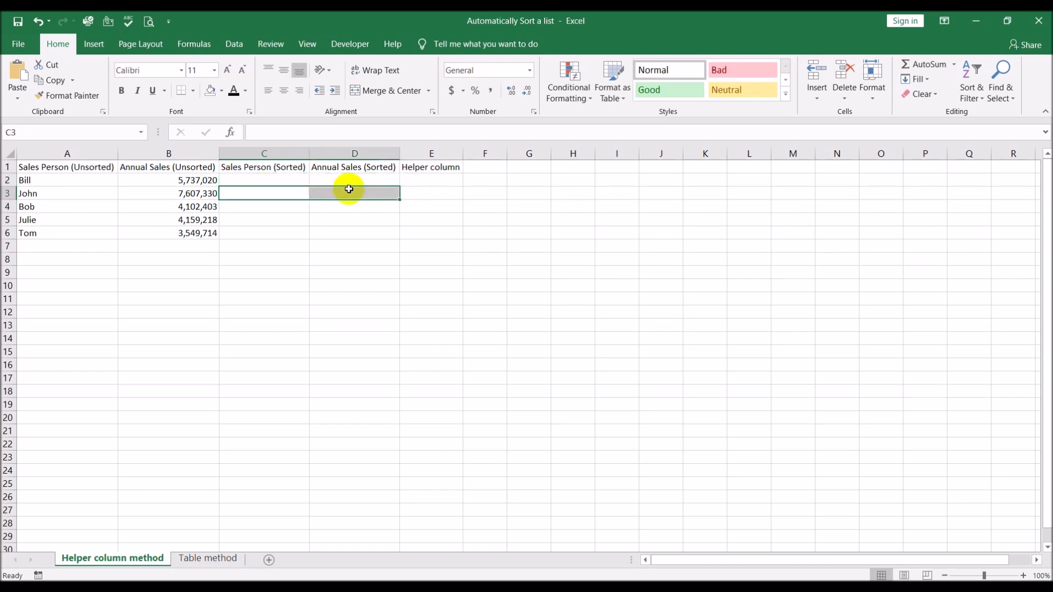
pyautogui.click(206, 218)
pyautogui.click(206, 206)
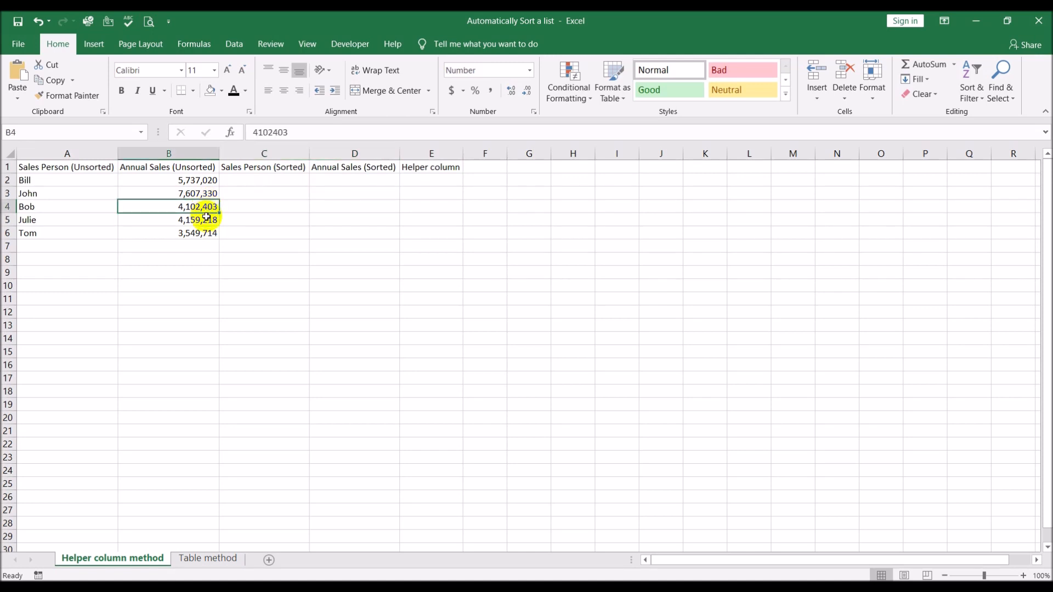
pyautogui.click(207, 231)
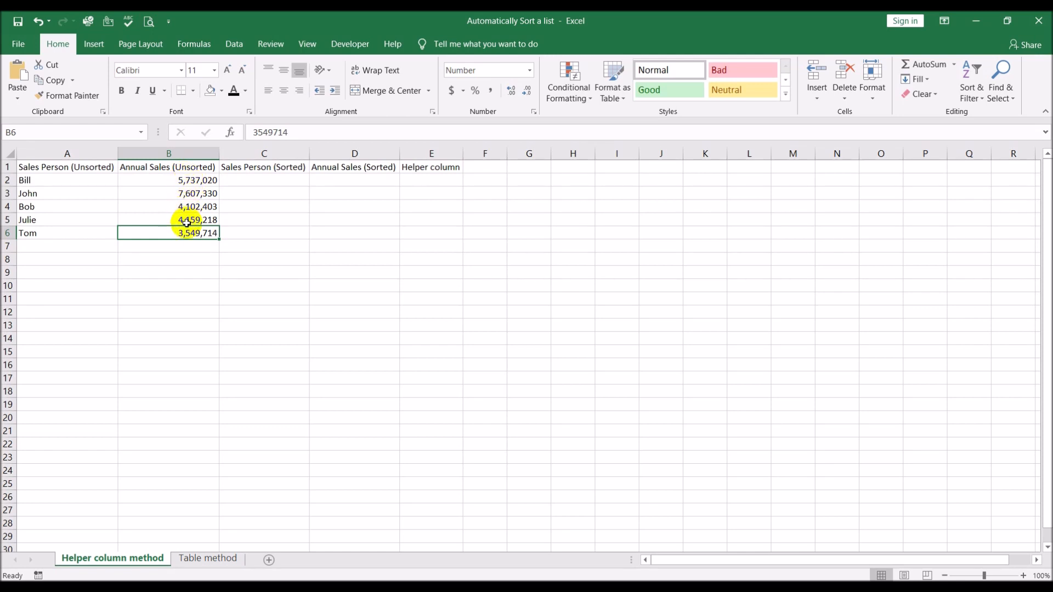
# Fill the helper column cells E2:E6 with the number series 1 to 5.
pyautogui.click(414, 181)
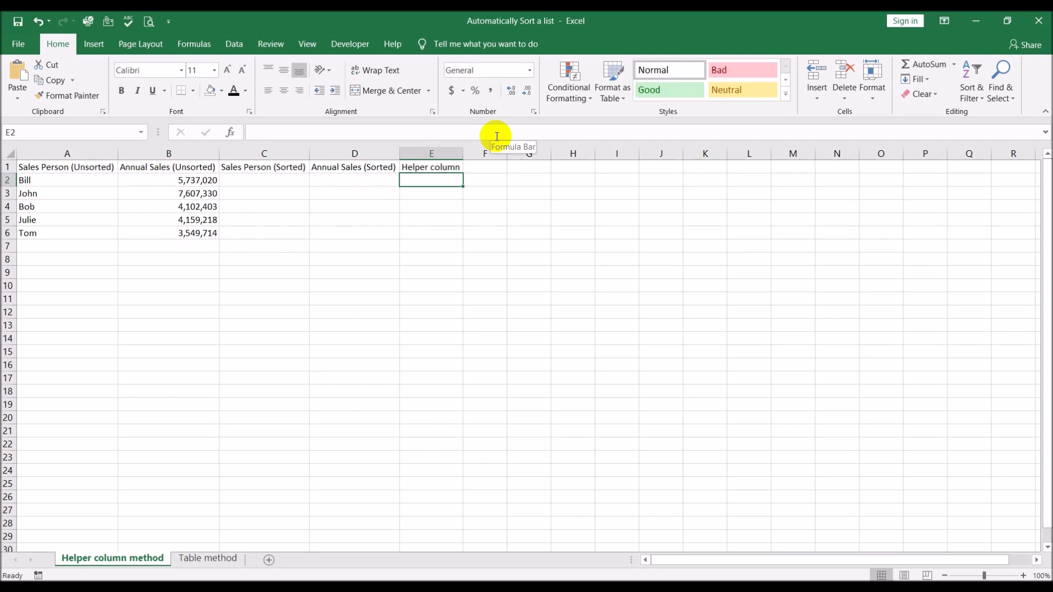
pyautogui.write('1')
pyautogui.press('Return')
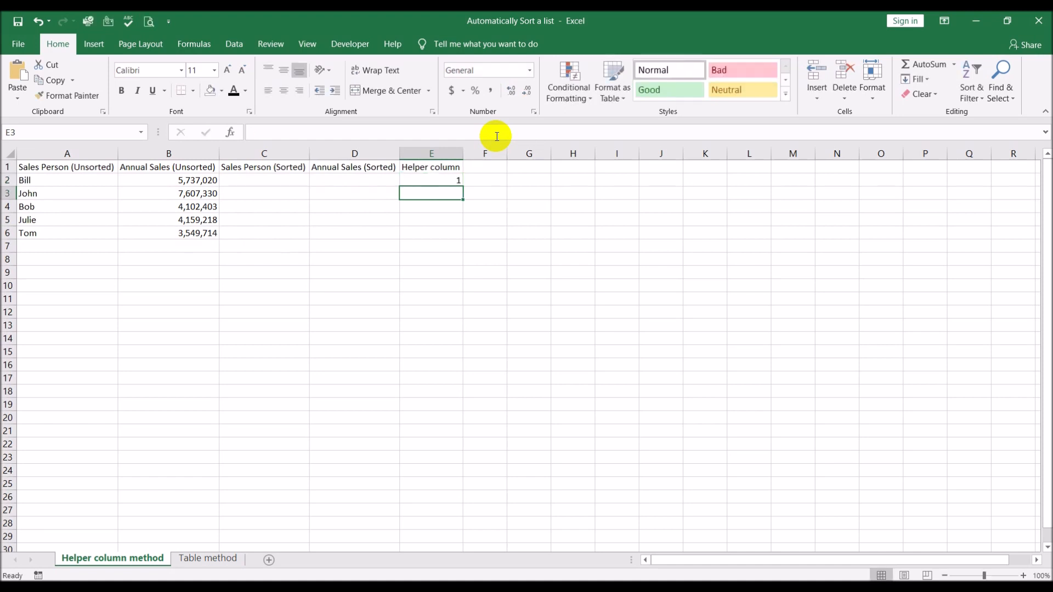
pyautogui.write('2')
pyautogui.press('Return')
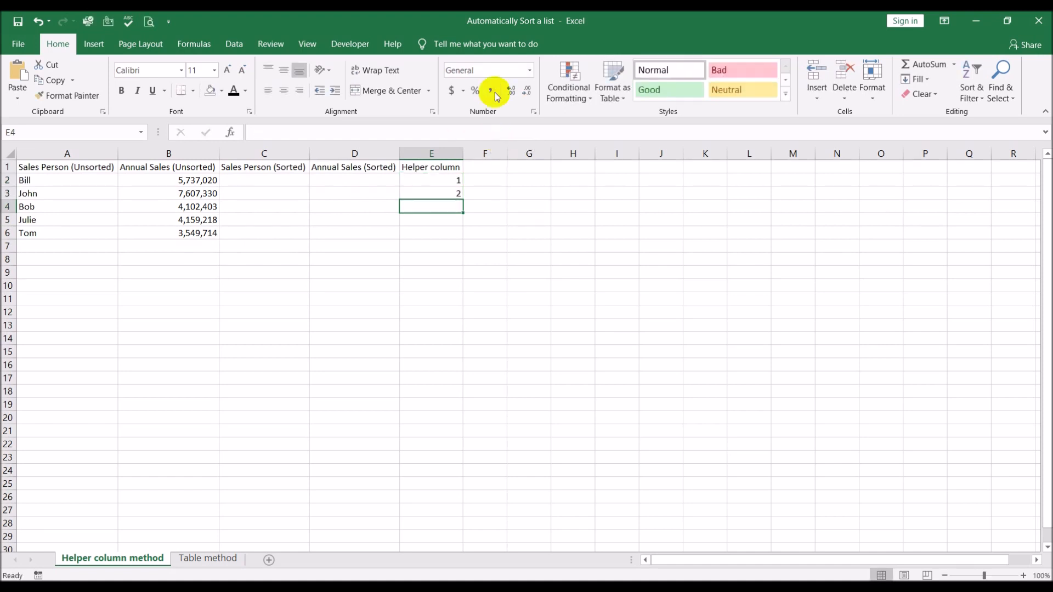
pyautogui.moveTo(439, 179); pyautogui.dragTo(463, 235)
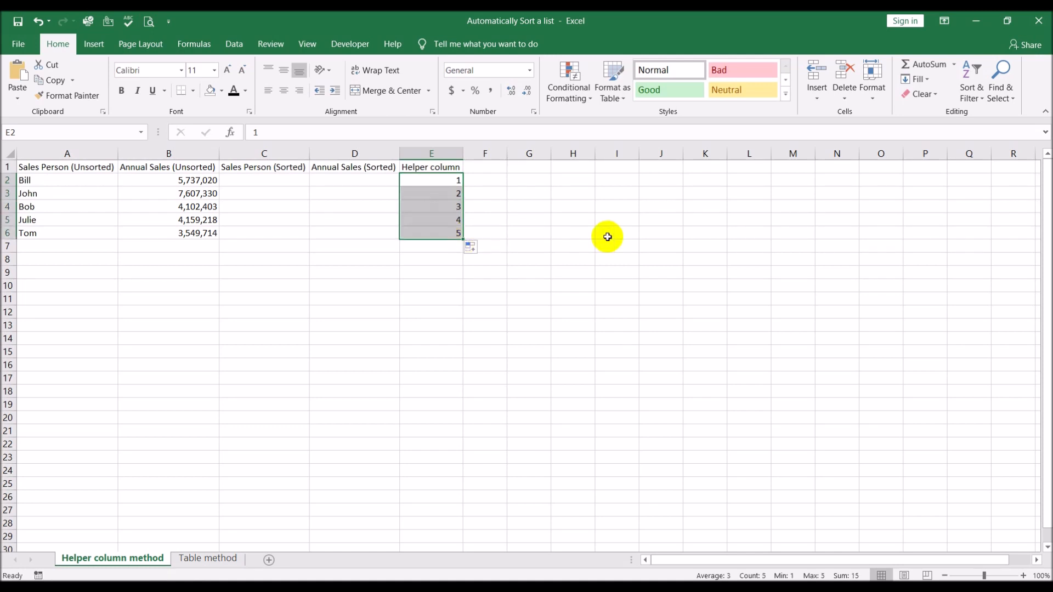
pyautogui.click(606, 235)
# Clear the number series from the helper column cells E2:E6.
pyautogui.click(439, 183)
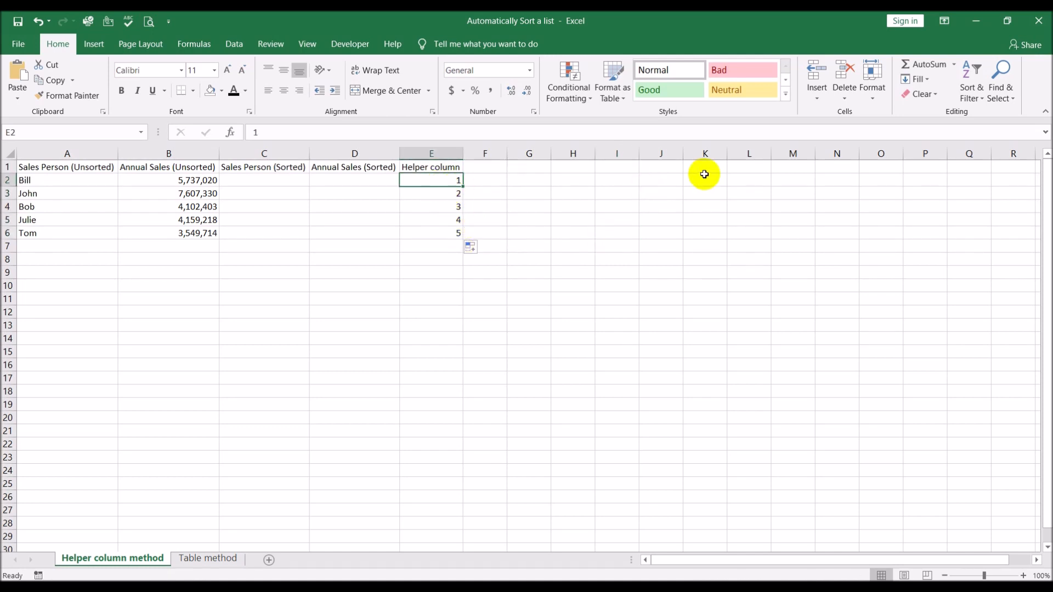
pyautogui.hotkey('ctrl', 'shift', 'Down')
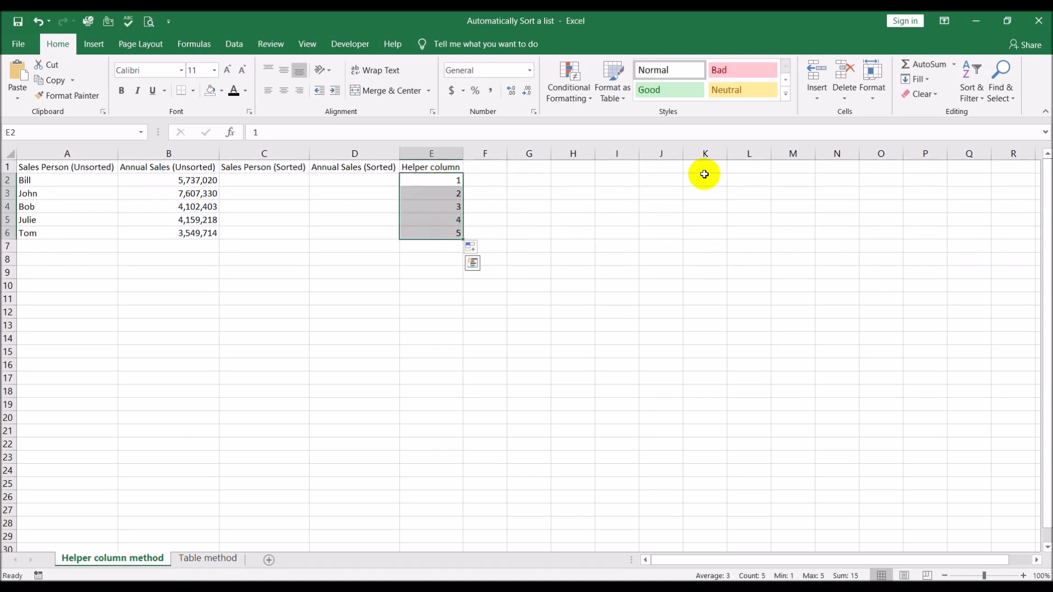
pyautogui.press('Delete')
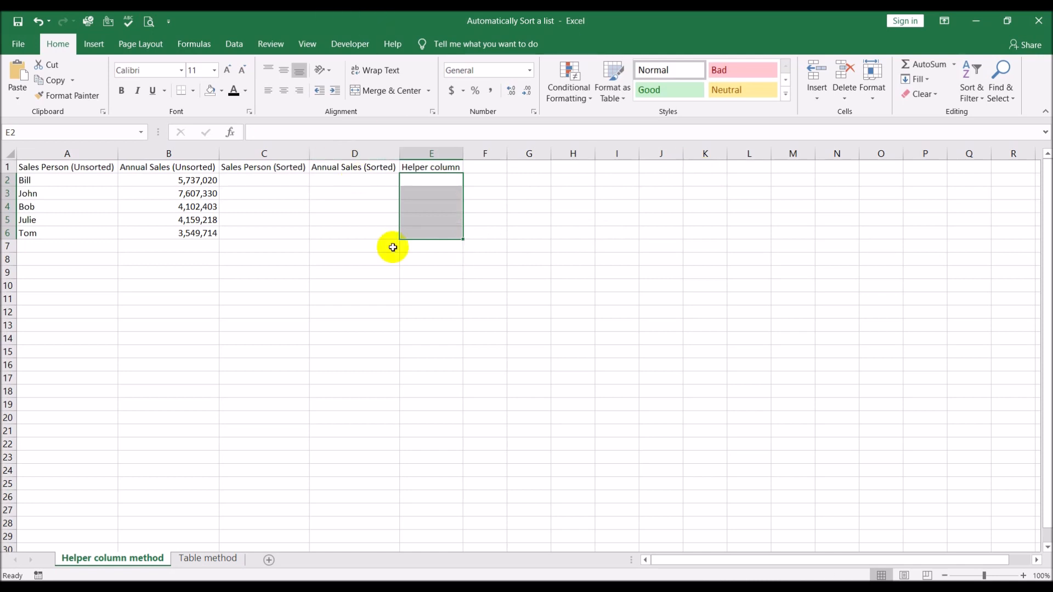
pyautogui.click(520, 350)
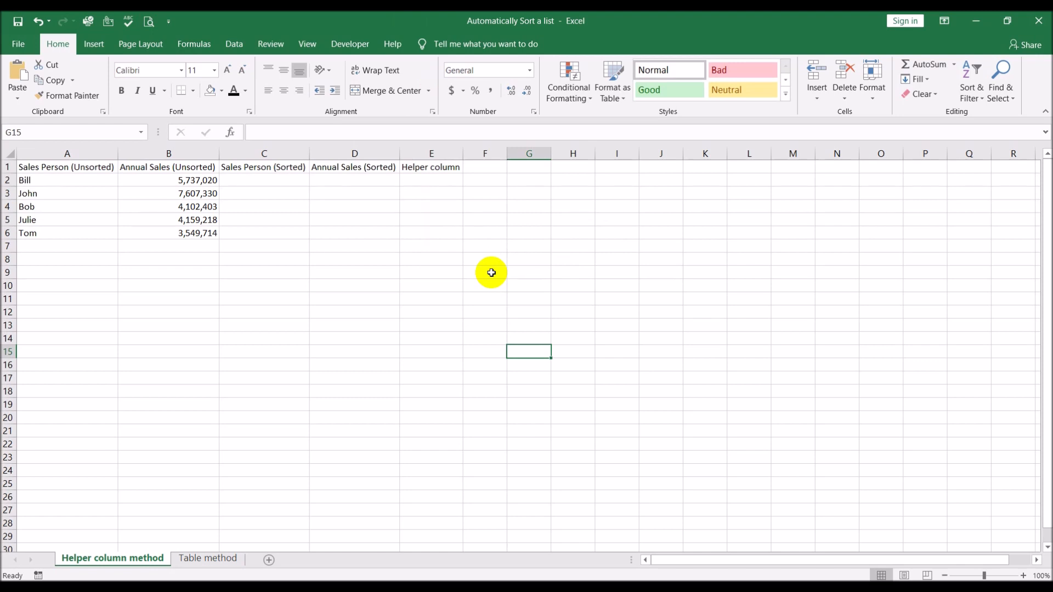
pyautogui.click(427, 180)
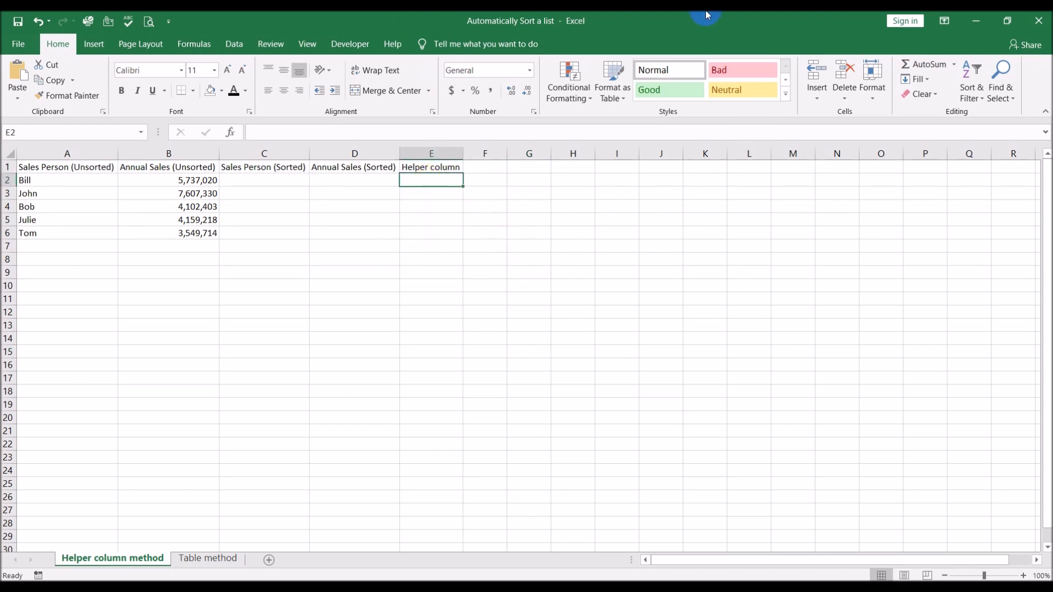
pyautogui.write('=')
pyautogui.press('Escape')
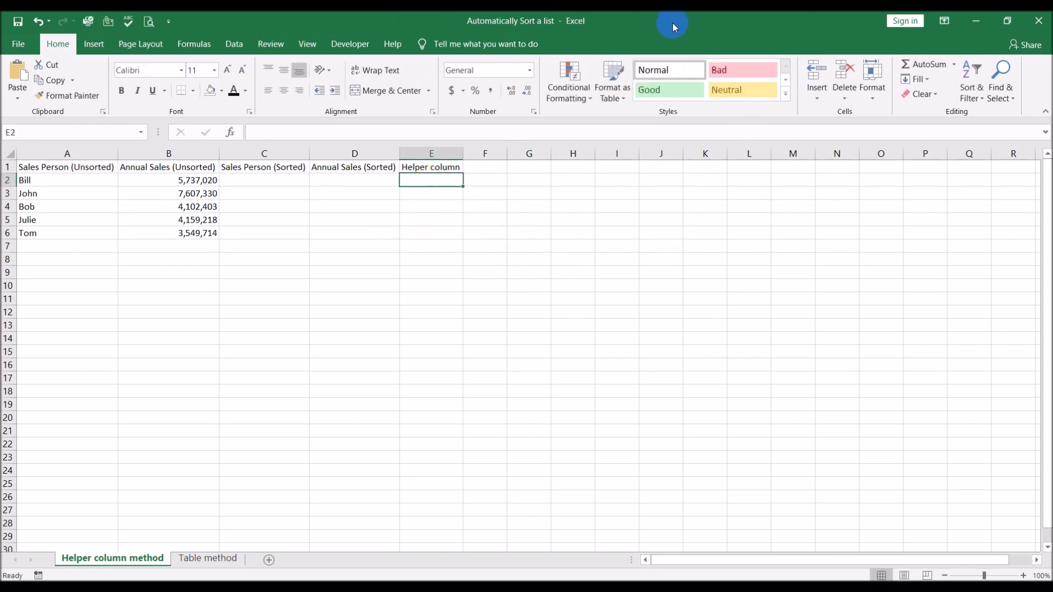
pyautogui.click(436, 167)
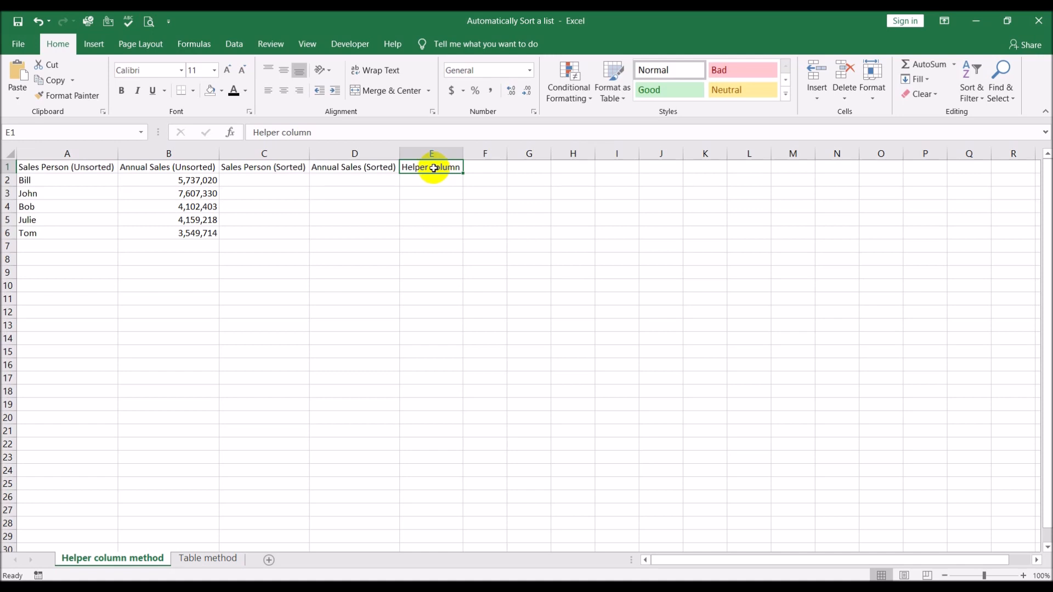
# Enter the formula =SUM(E1,1) in cell E2 of the helper column.
pyautogui.click(446, 182)
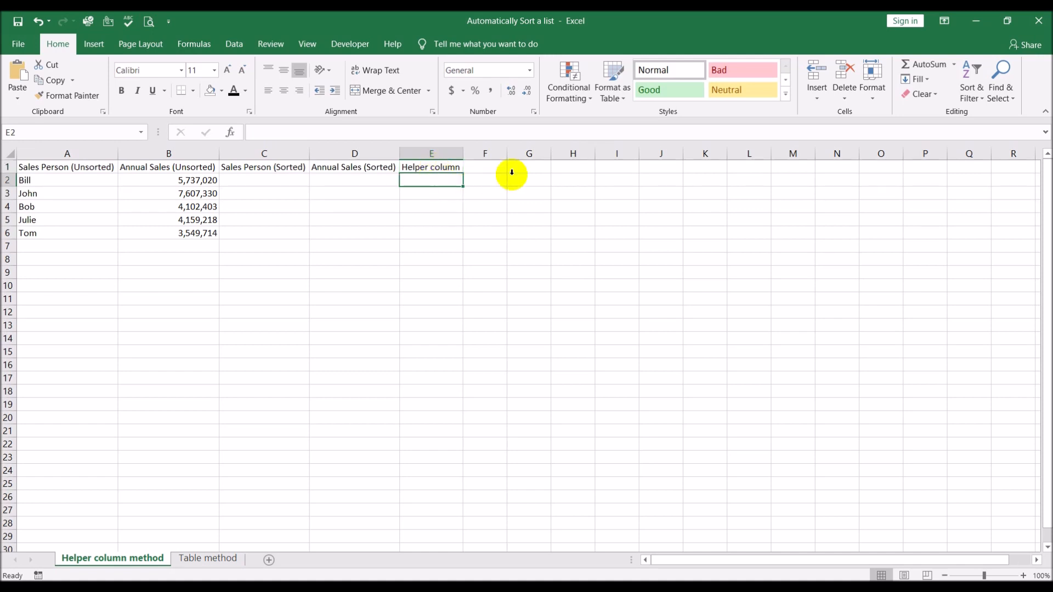
pyautogui.write('=sum(')
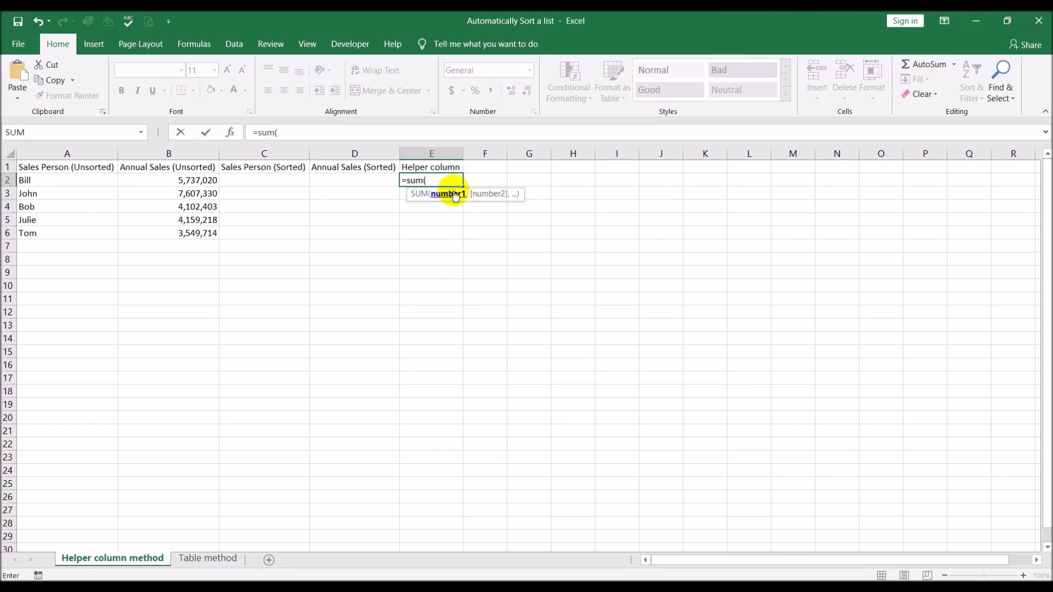
pyautogui.click(429, 167)
pyautogui.write(',')
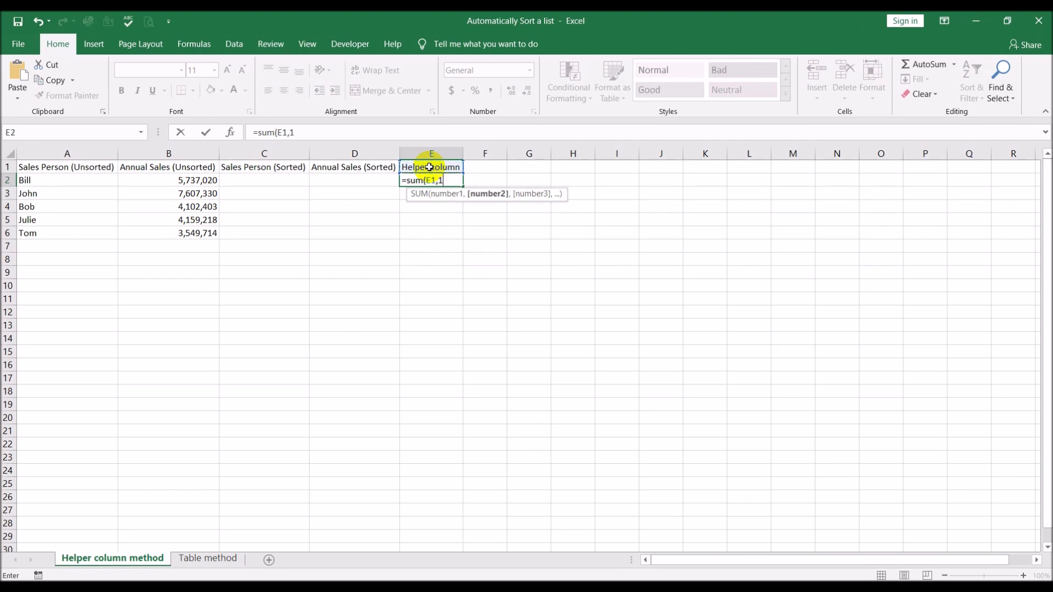
pyautogui.write('1)')
pyautogui.press('Return')
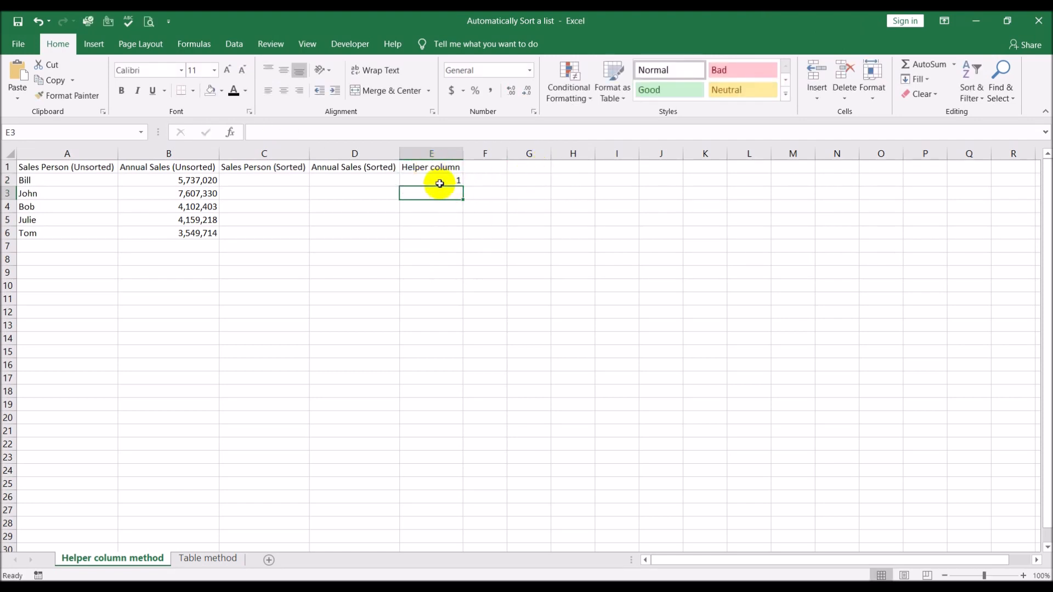
# Fill the helper column formula from E2 down through E6 and check the copied formula in E3.
pyautogui.click(436, 181)
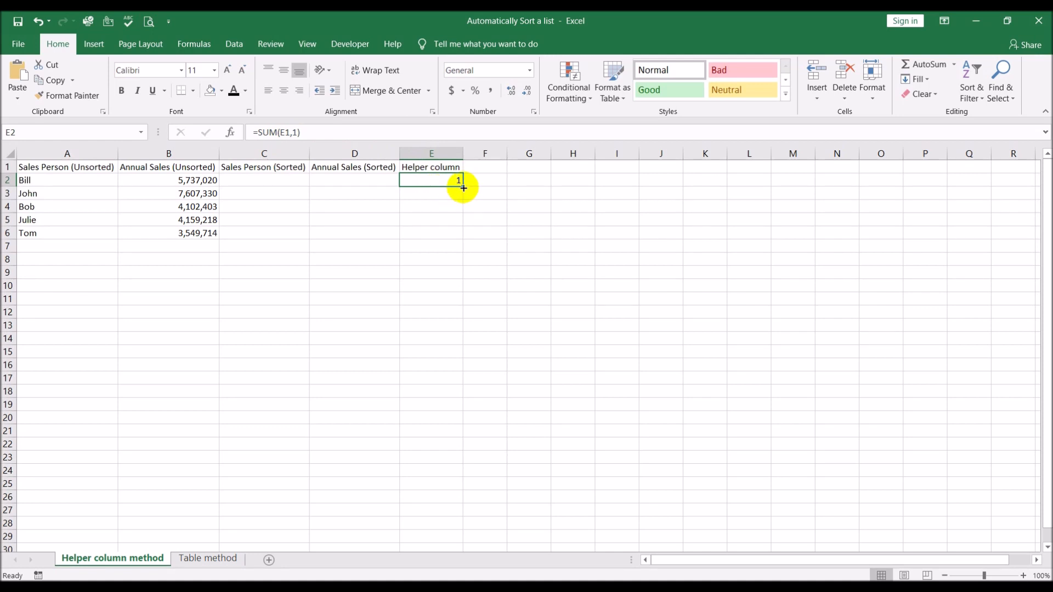
pyautogui.moveTo(463, 187); pyautogui.dragTo(464, 237)
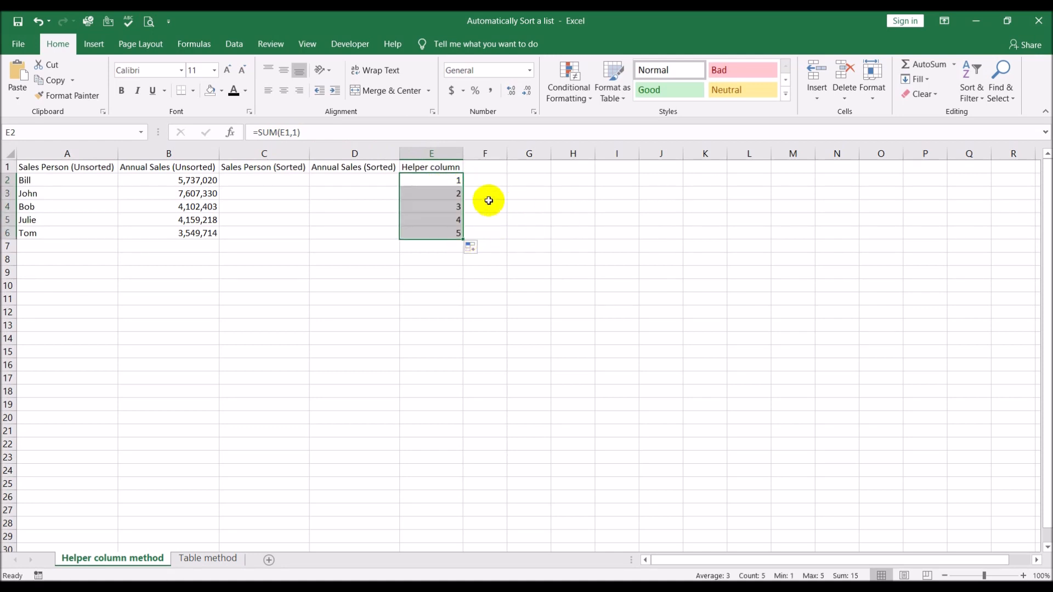
pyautogui.click(446, 193)
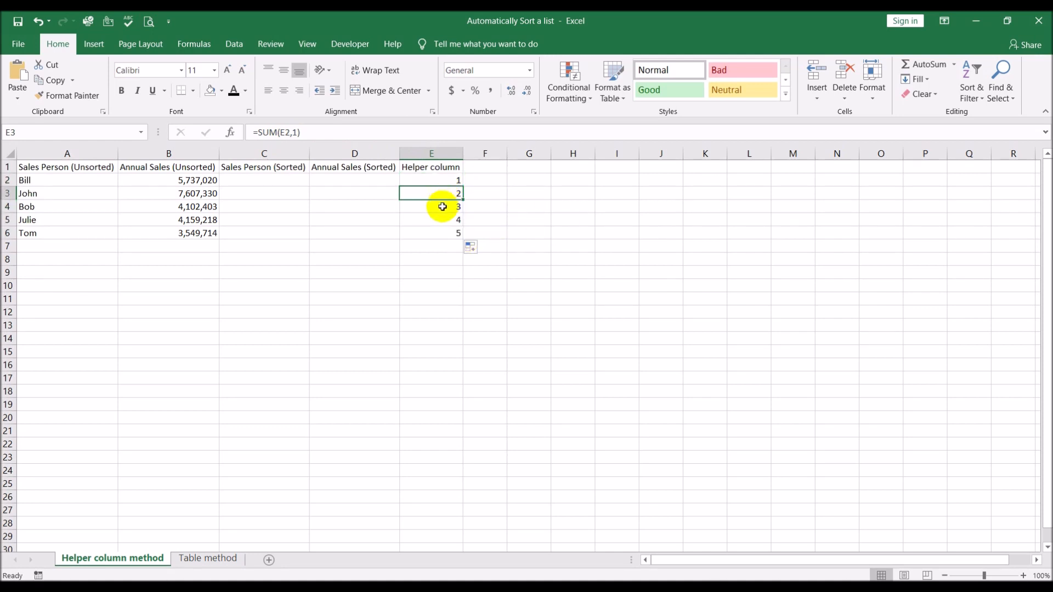
pyautogui.click(571, 221)
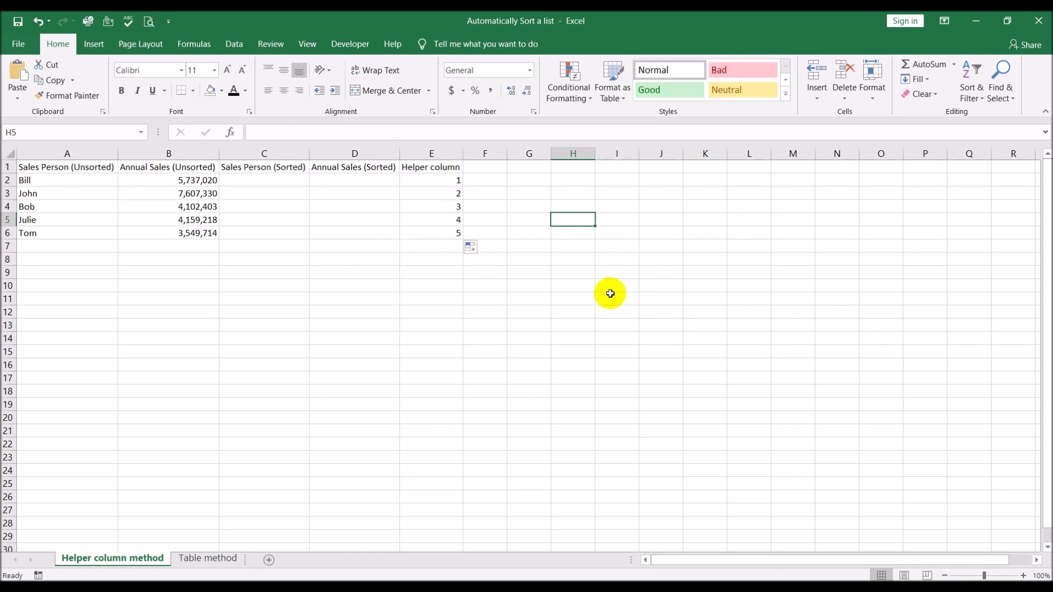
# Enter the formula =LARGE(B2:B6,E2) in D2 under Annual Sales (Sorted).
pyautogui.click(353, 181)
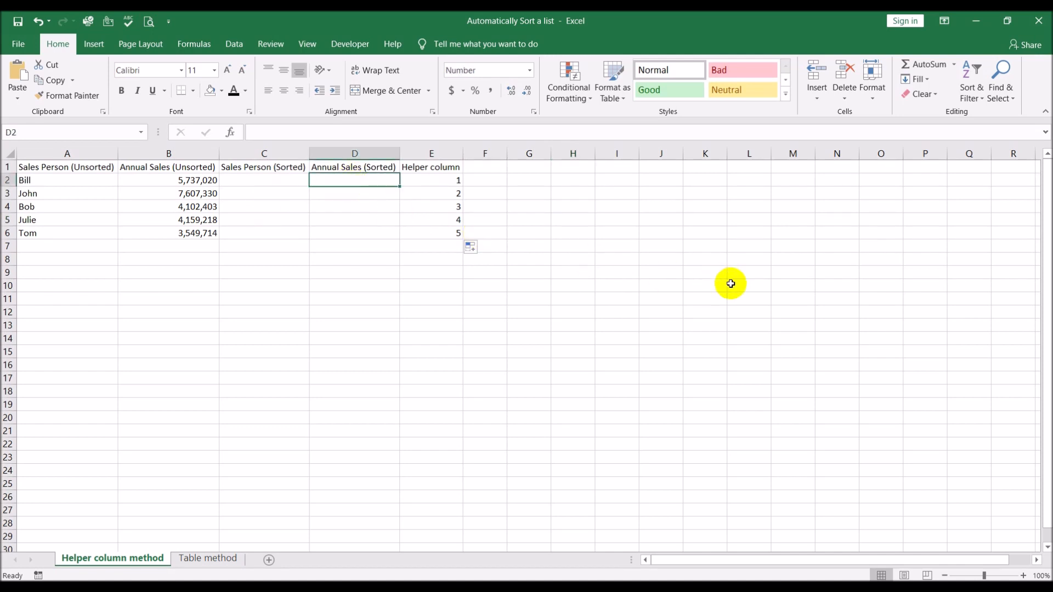
pyautogui.write('=')
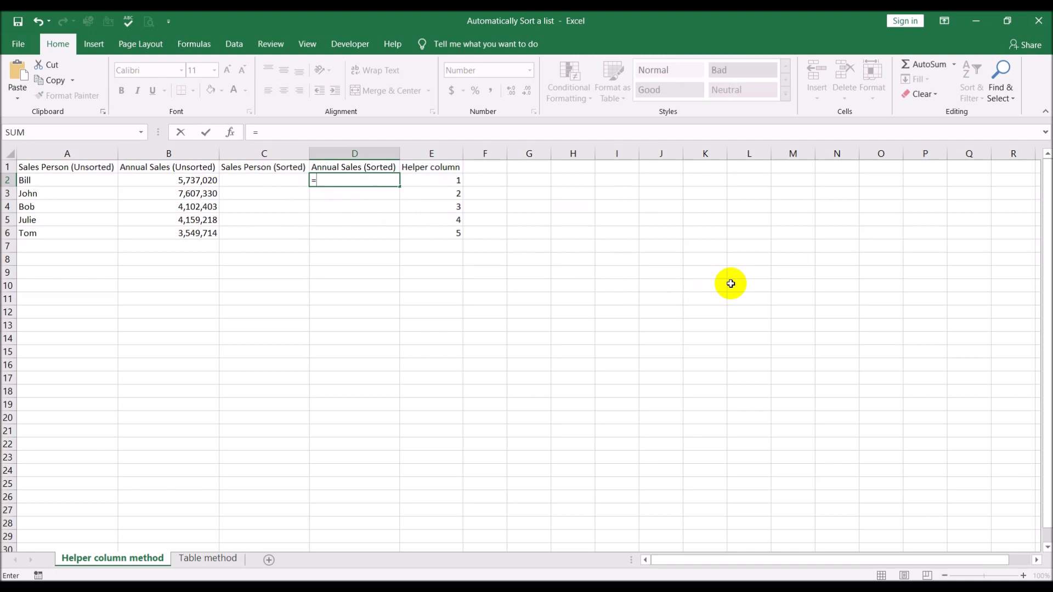
pyautogui.write('la')
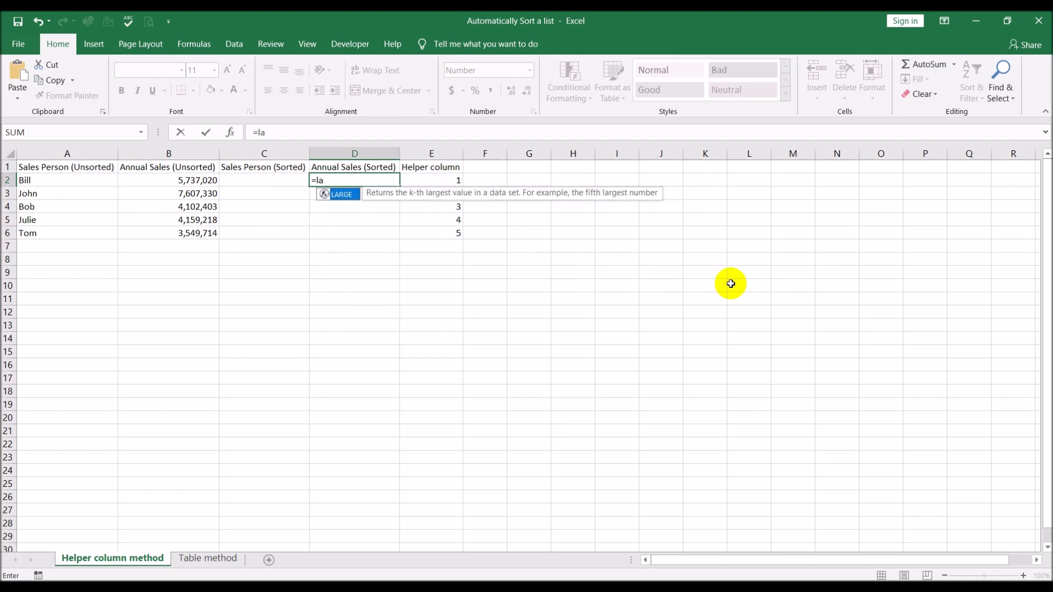
pyautogui.doubleClick(340, 194)
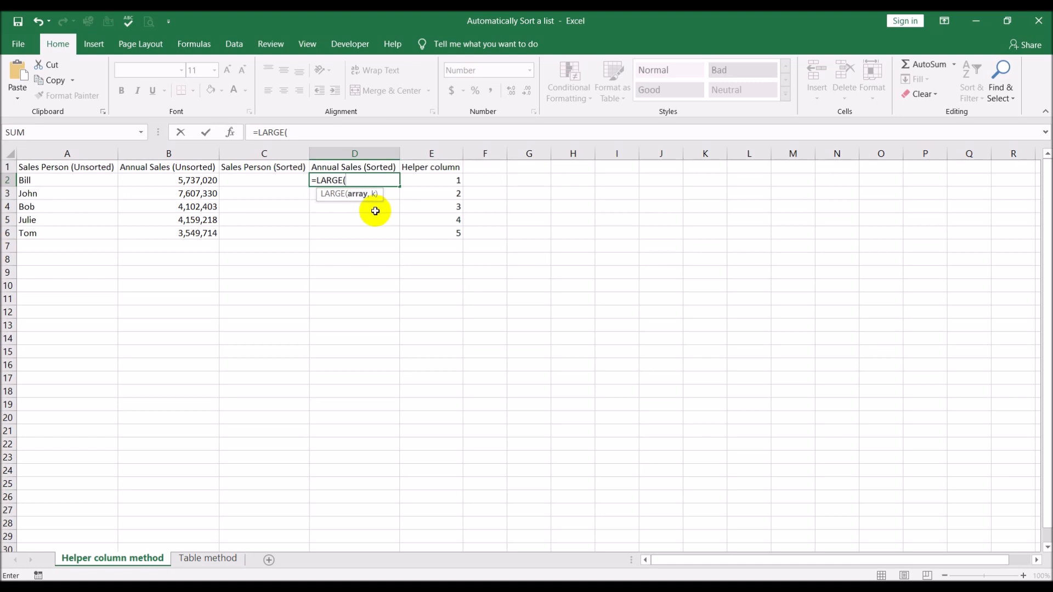
pyautogui.moveTo(183, 181); pyautogui.dragTo(177, 234)
pyautogui.write(',')
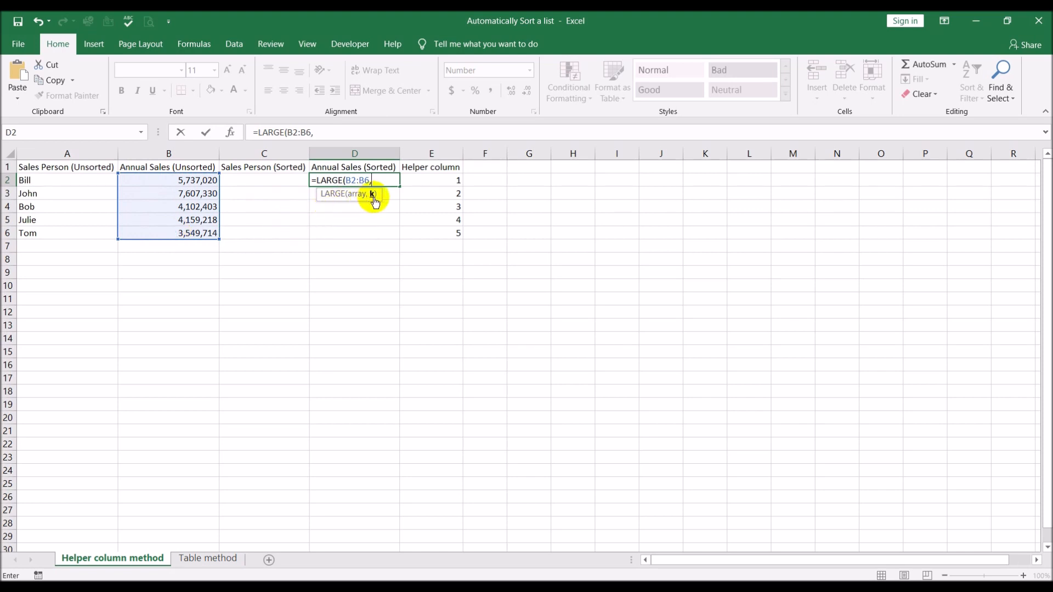
pyautogui.click(447, 180)
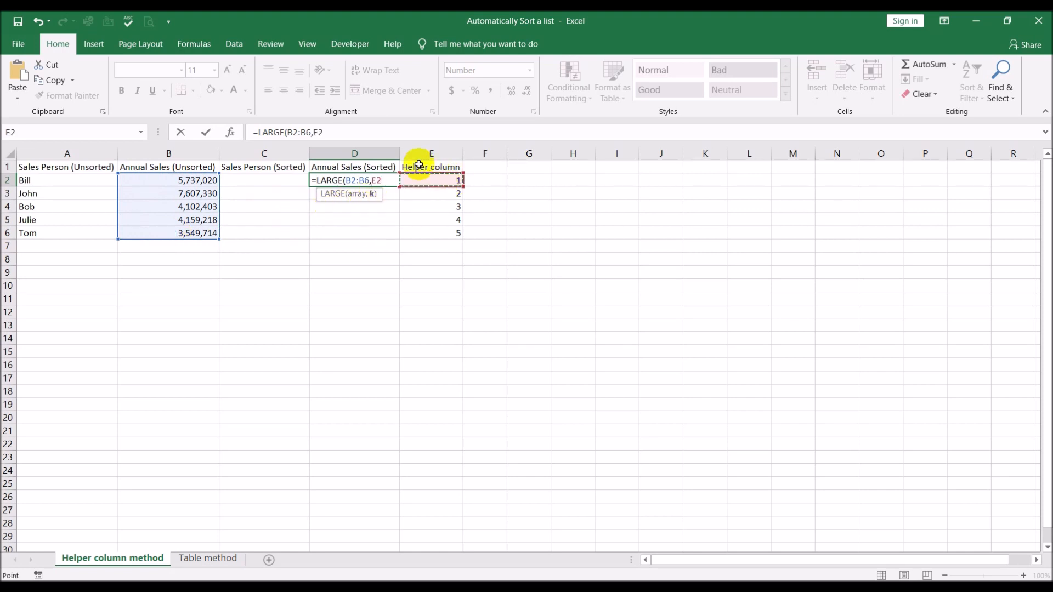
pyautogui.click(380, 130)
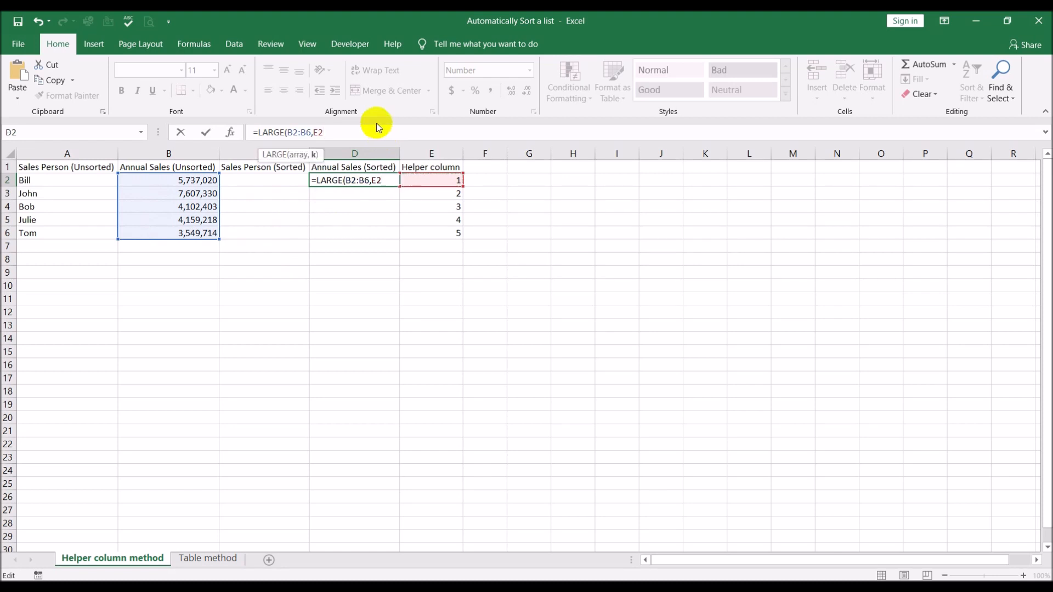
pyautogui.write(')')
pyautogui.press('Return')
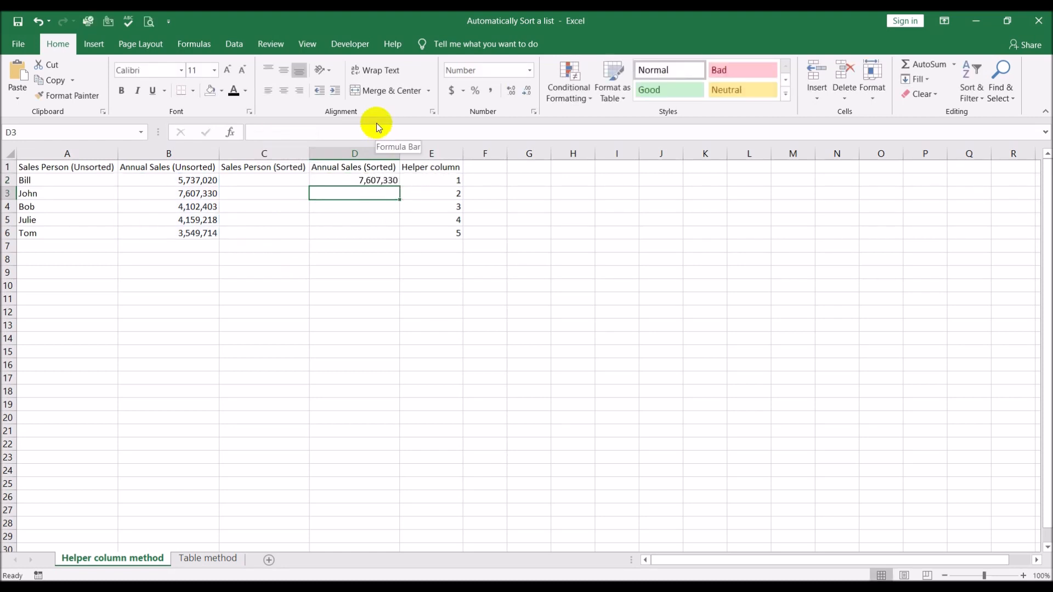
# Fill the LARGE formula with relative references from D2 down through D6 and inspect the copy in D3.
pyautogui.click(366, 181)
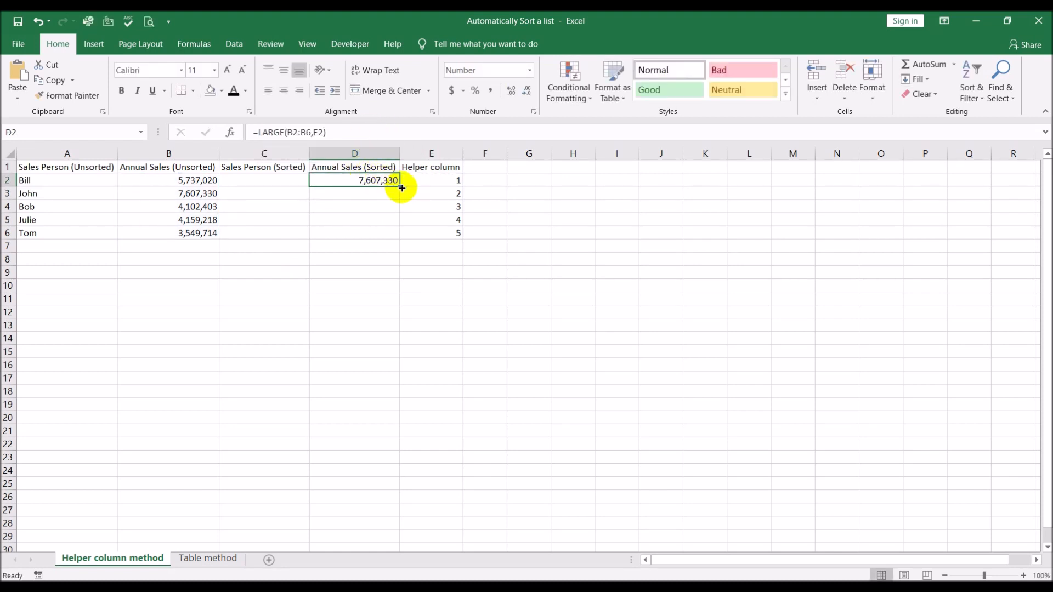
pyautogui.moveTo(401, 188); pyautogui.dragTo(394, 236)
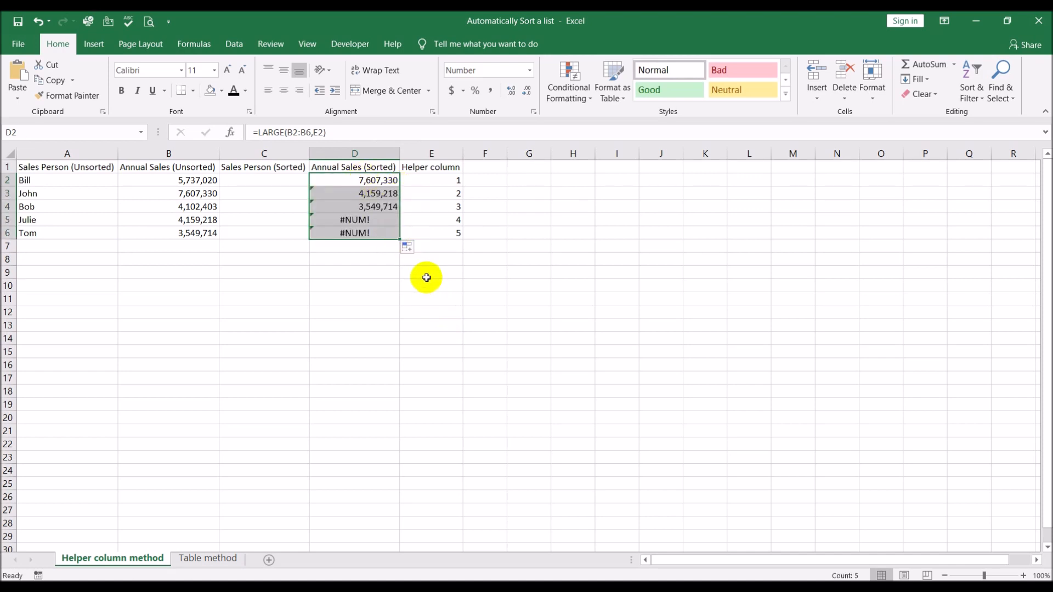
pyautogui.click(363, 193)
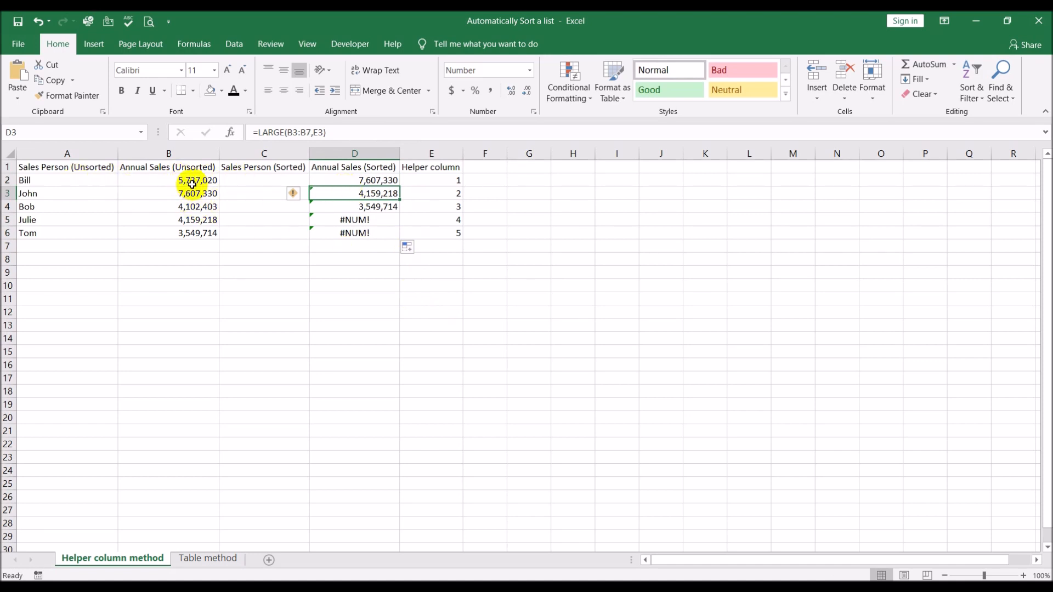
# Compare the cell ranges referenced by the LARGE formulas in D2 and D3.
pyautogui.click(367, 179)
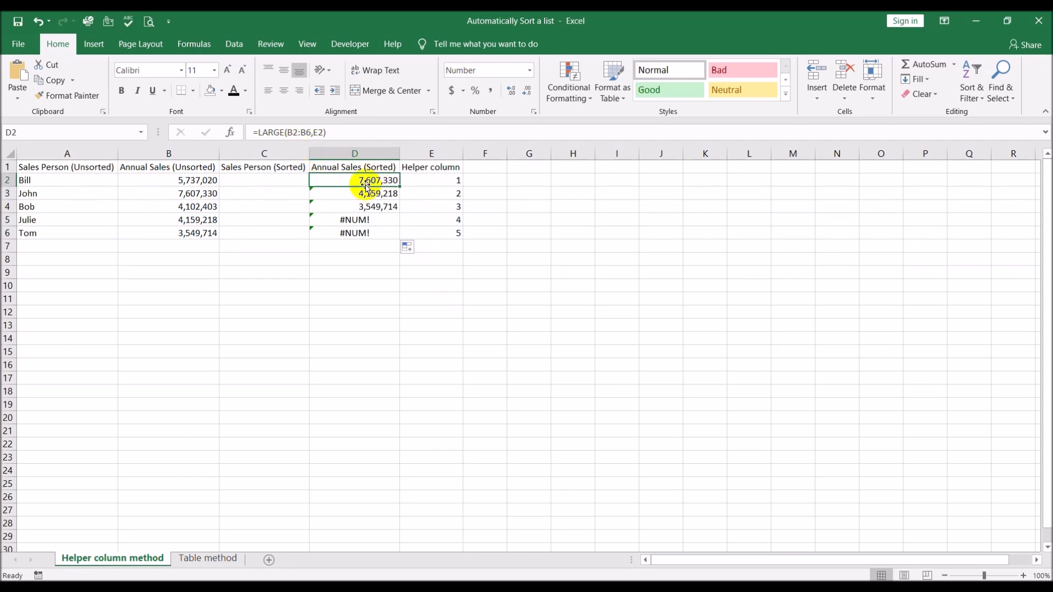
pyautogui.click(356, 134)
pyautogui.hotkey('ctrl', 'Return')
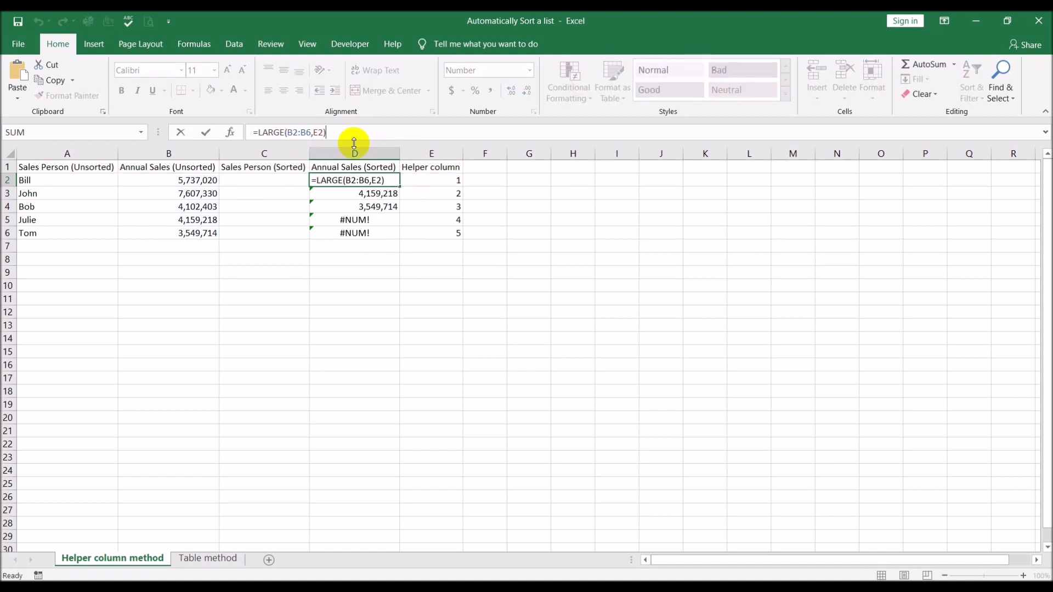
pyautogui.click(341, 197)
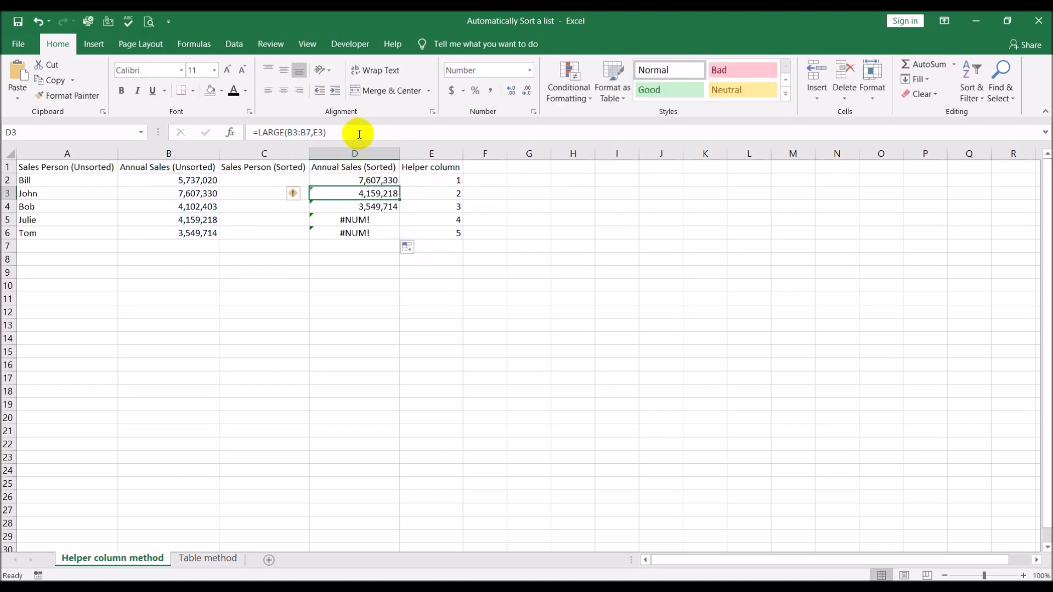
pyautogui.click(355, 133)
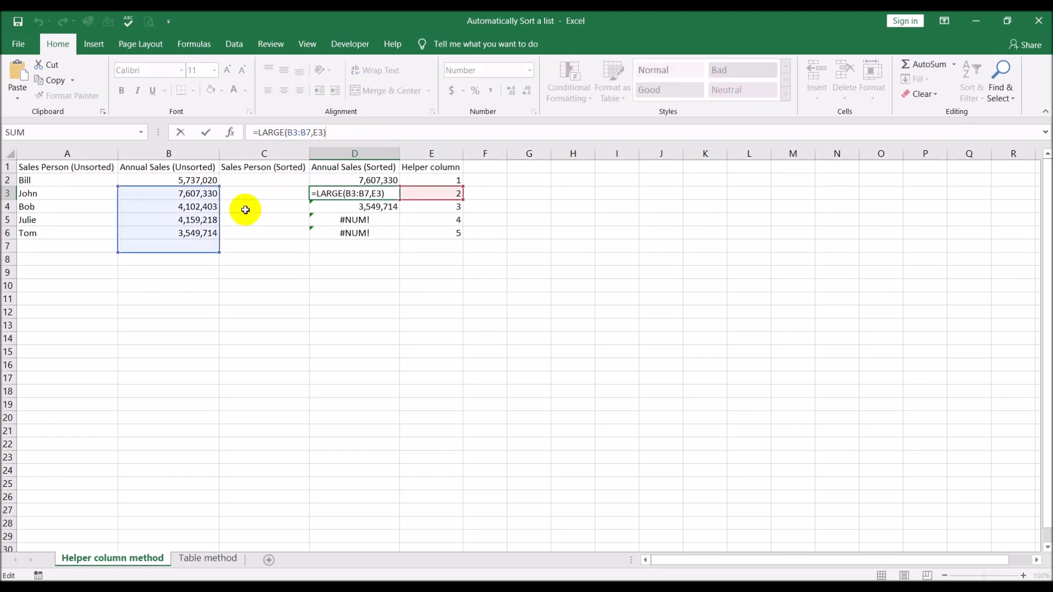
pyautogui.press('Escape')
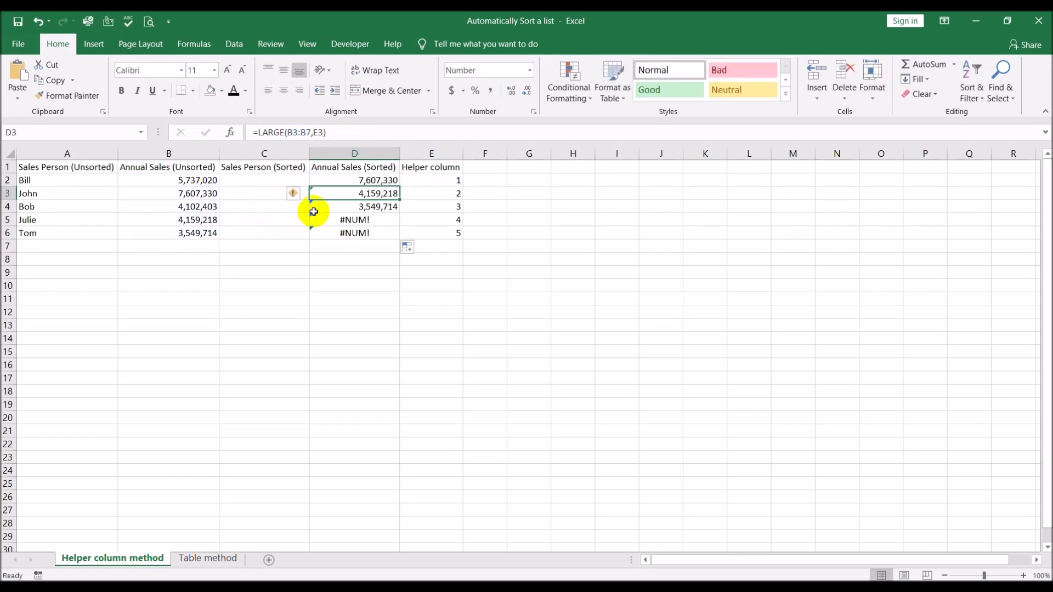
# Make the array range in D2's LARGE formula absolute, as $B$2:$B$6.
pyautogui.click(351, 180)
pyautogui.moveTo(294, 133); pyautogui.dragTo(308, 133)
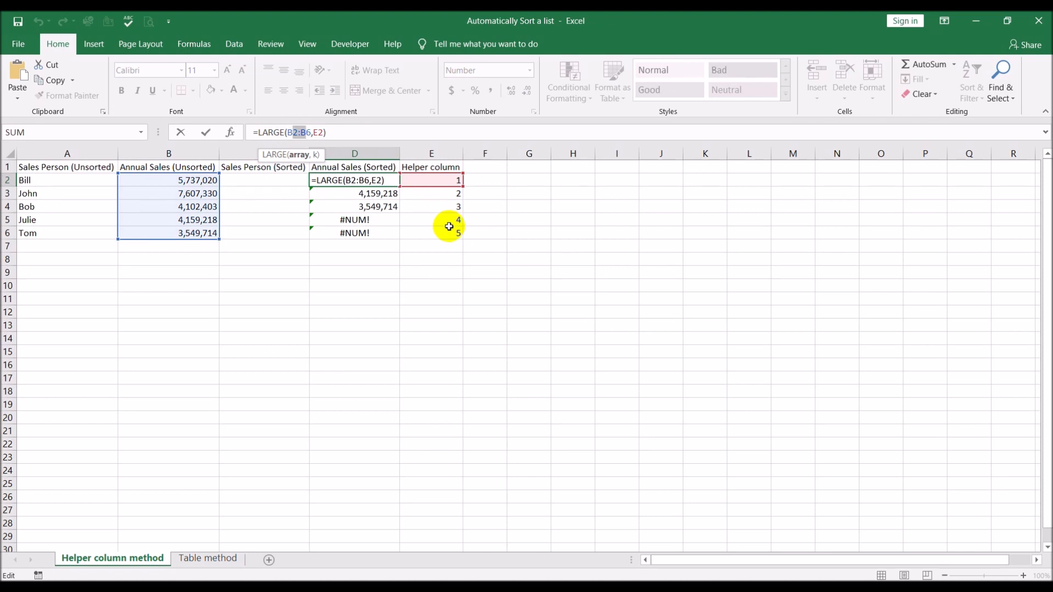
pyautogui.press('F4')
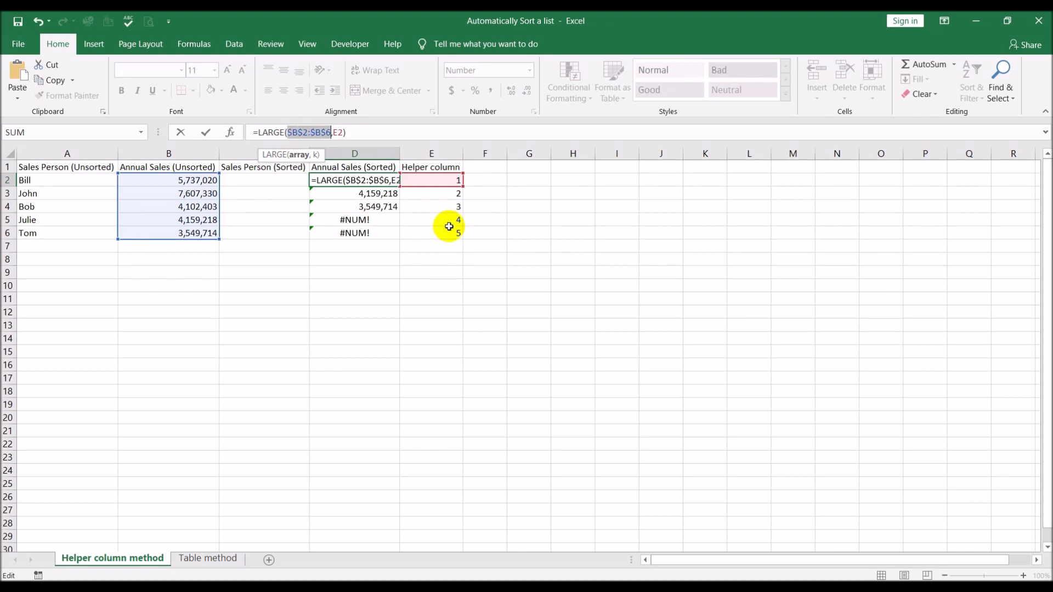
pyautogui.press('Return')
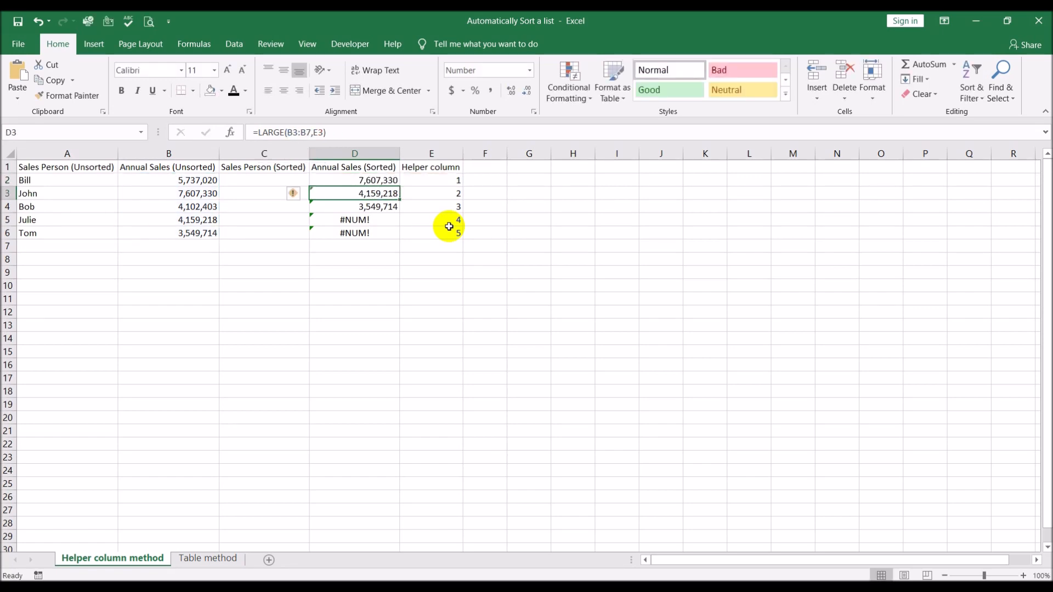
# Fill the LARGE formula with the absolute range from D2 down through D6 and check the copies in D3:D6.
pyautogui.click(382, 182)
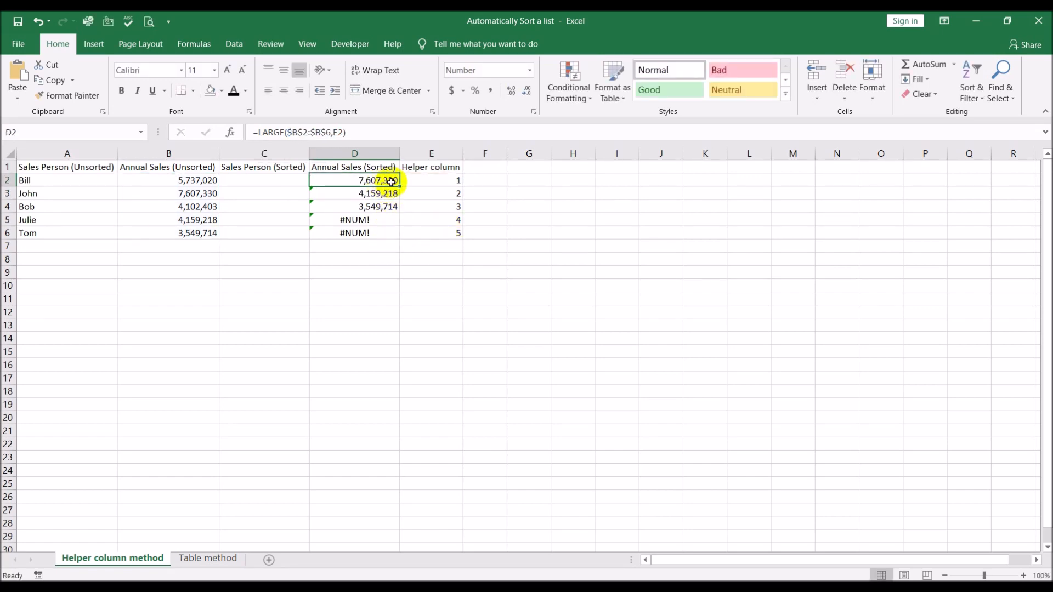
pyautogui.moveTo(401, 187); pyautogui.dragTo(400, 238)
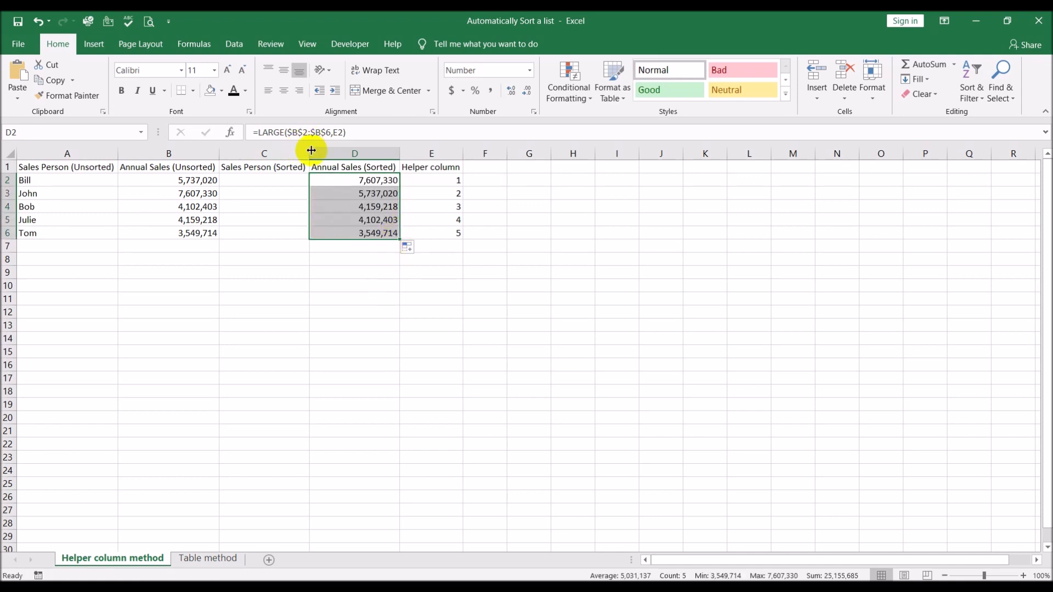
pyautogui.click(339, 192)
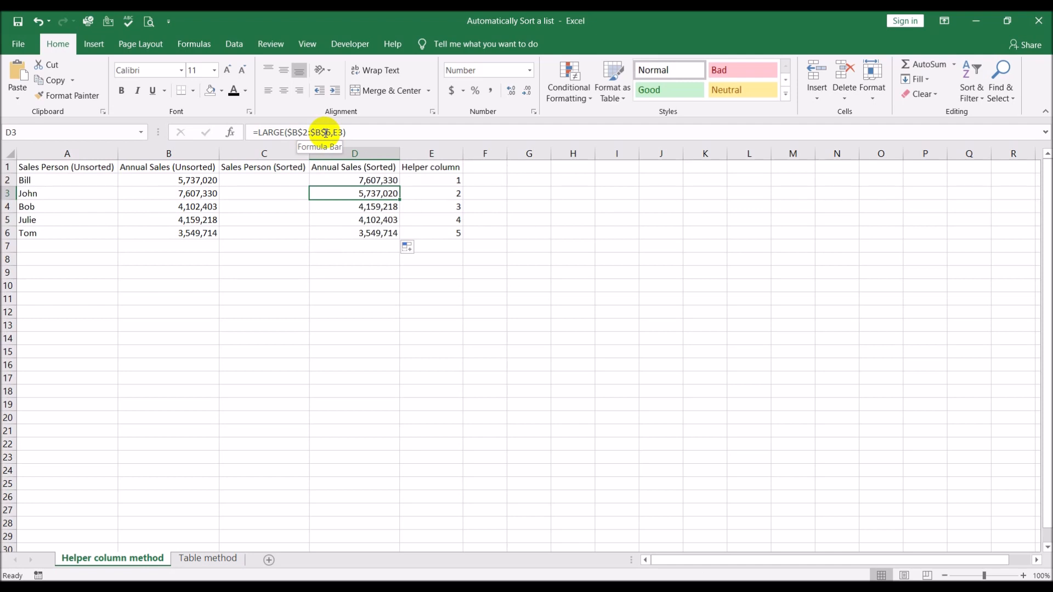
pyautogui.click(339, 208)
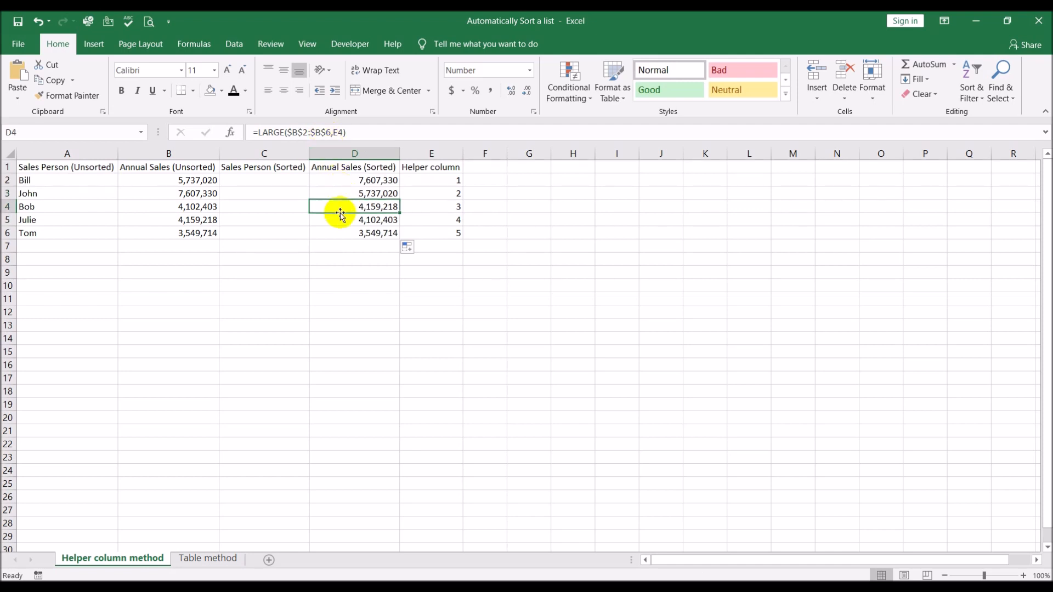
pyautogui.click(340, 220)
pyautogui.click(341, 232)
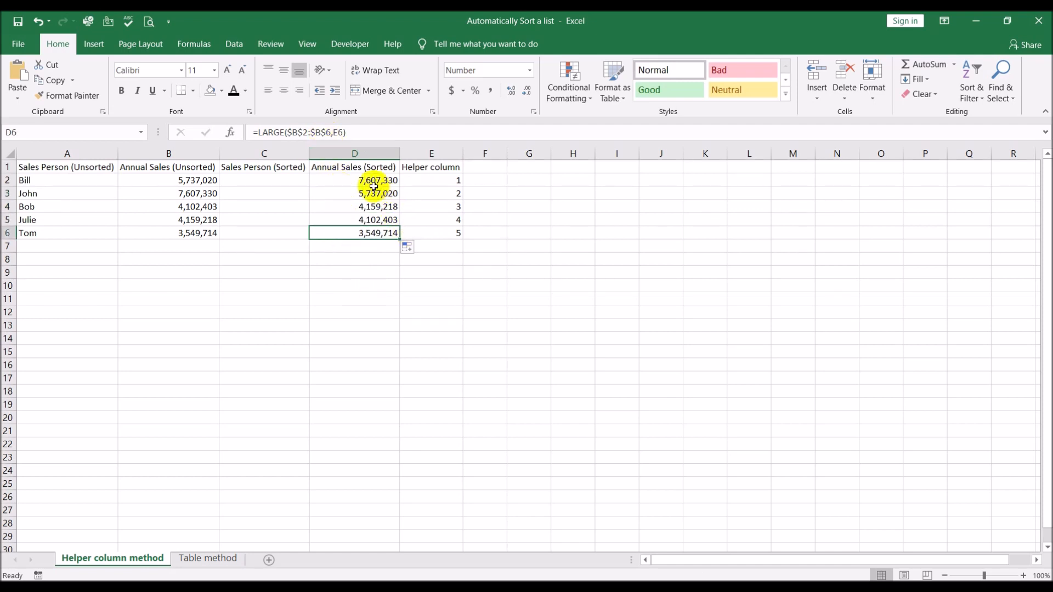
# Compare the sorted sales in column D with the source amounts in B3, B2 and B5.
pyautogui.click(190, 194)
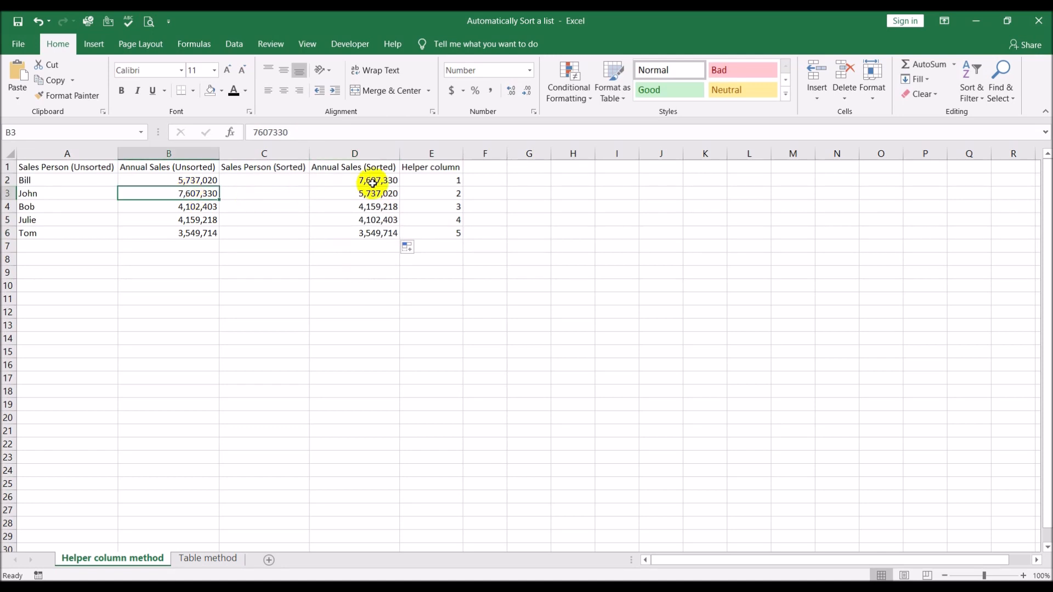
pyautogui.click(197, 181)
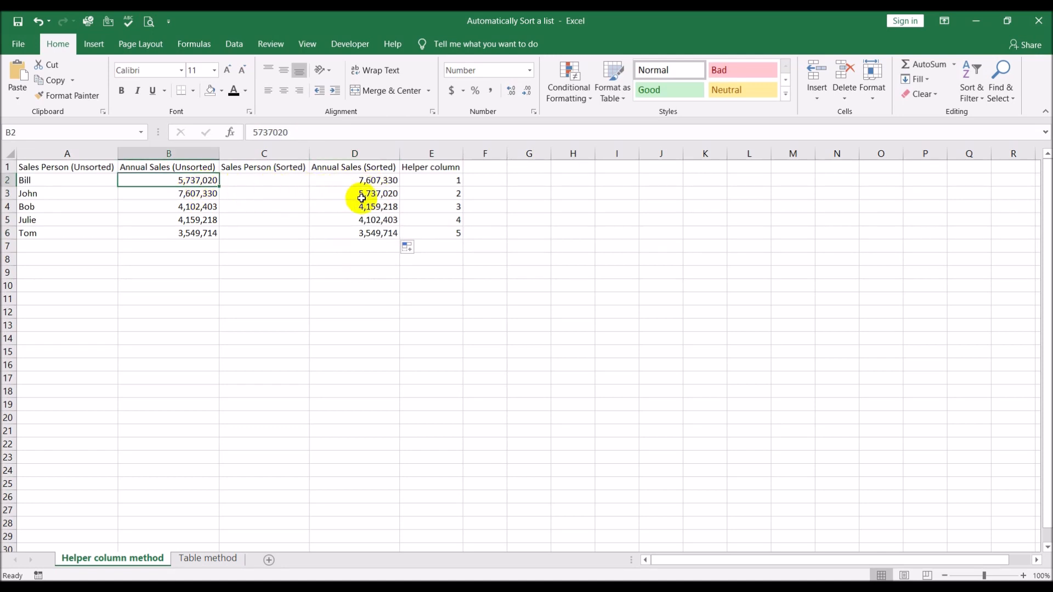
pyautogui.click(206, 221)
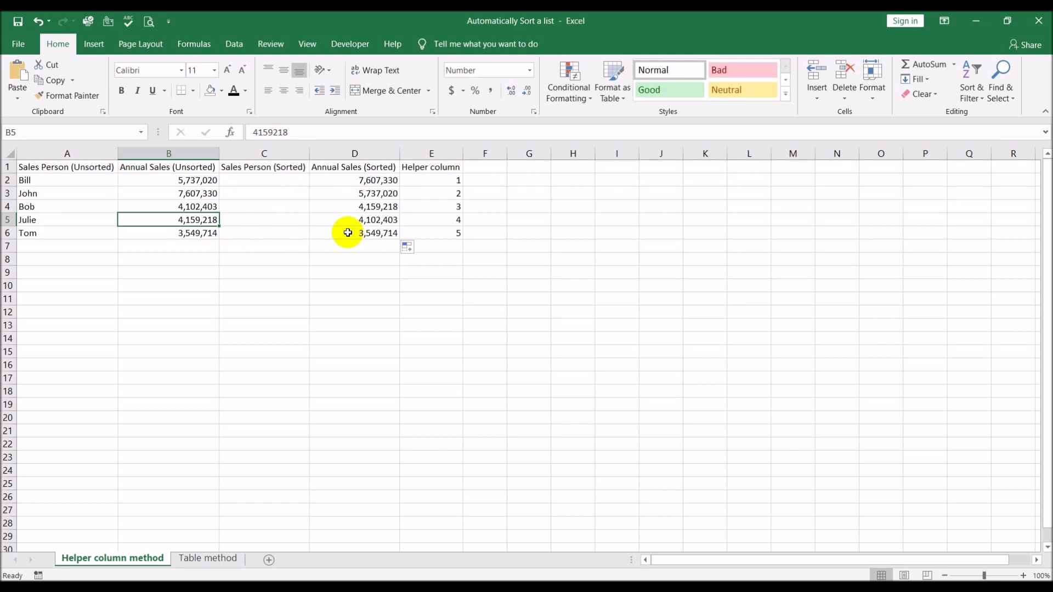
# Start an INDEX formula in C2 with the unsorted salesperson range A2:A6 as its array.
pyautogui.click(269, 181)
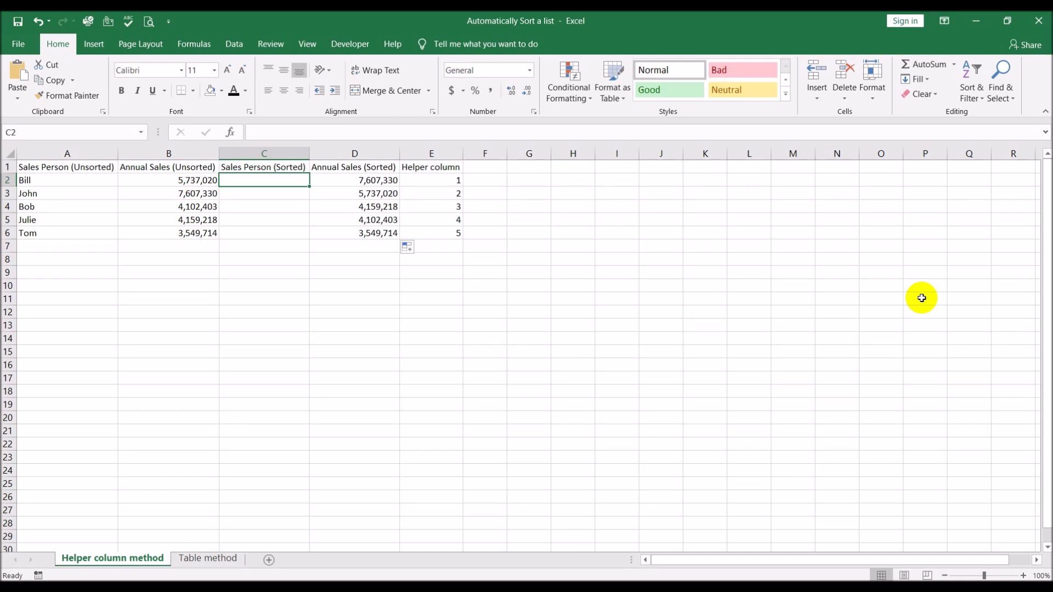
pyautogui.write('=index(')
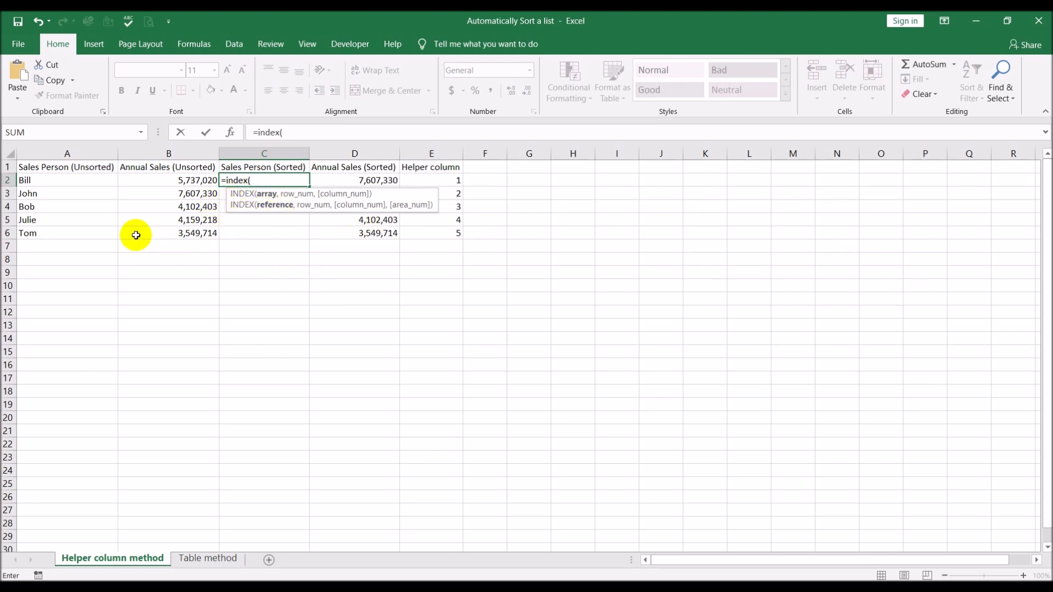
pyautogui.click(66, 180)
pyautogui.moveTo(59, 217); pyautogui.dragTo(42, 234)
pyautogui.write(',')
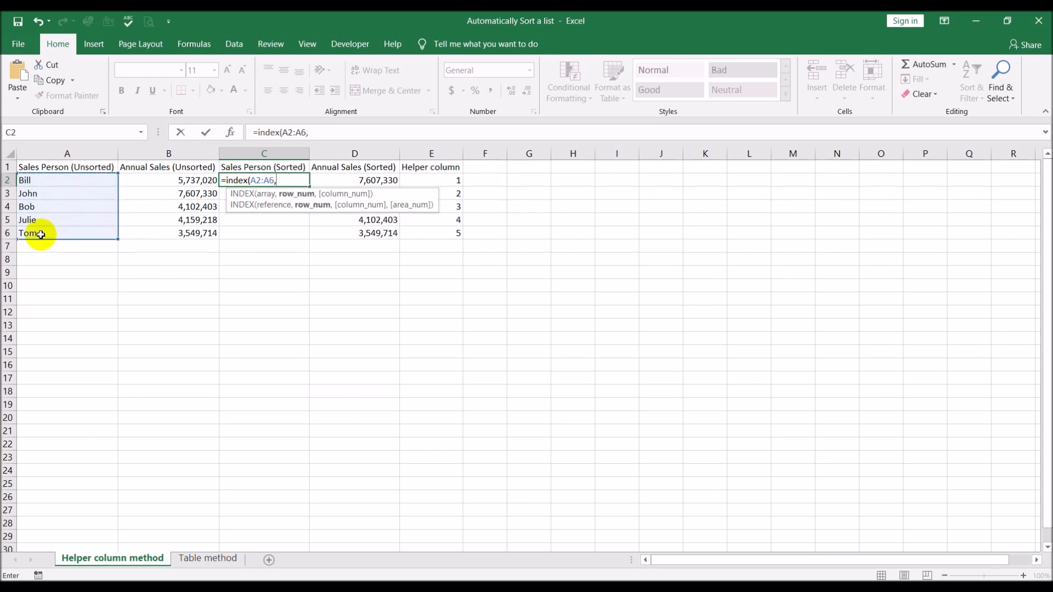
pyautogui.write('match(')
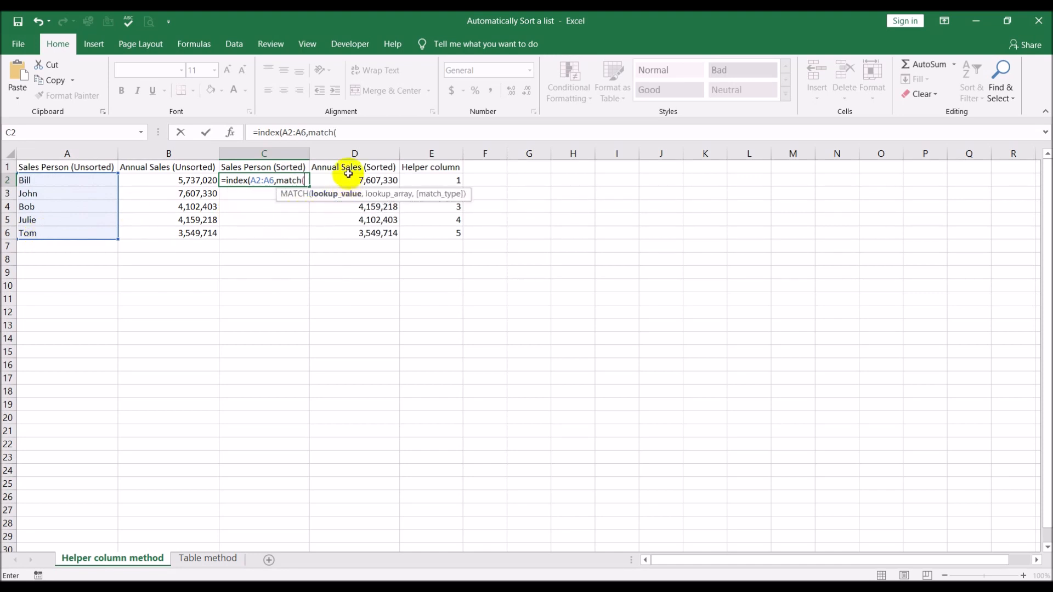
# Complete C2's INDEX formula with MATCH as the row number, looking up D2 in B2:B6 with match type 0.
pyautogui.click(368, 180)
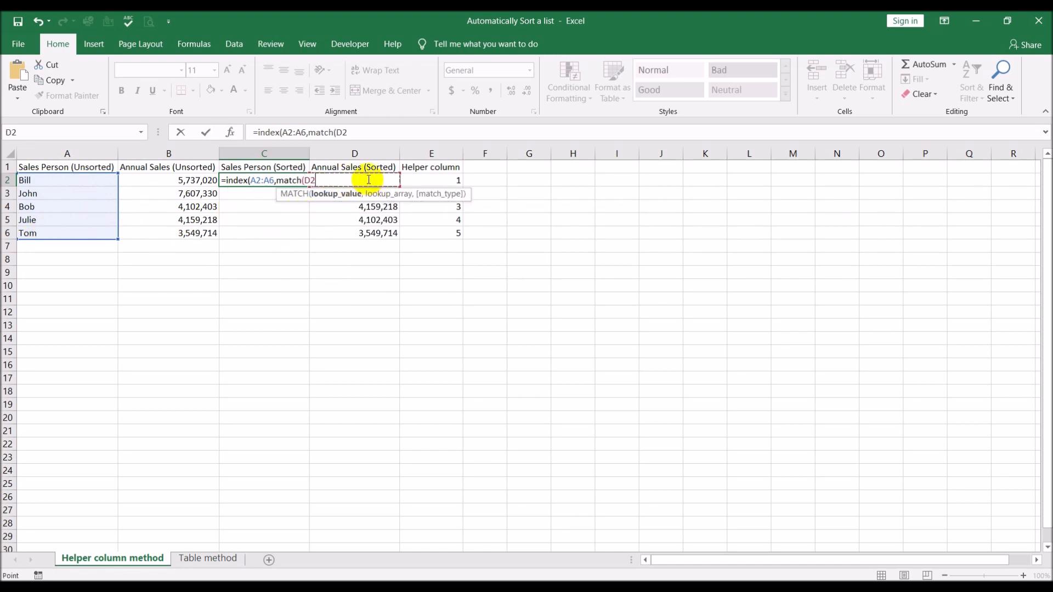
pyautogui.write(',')
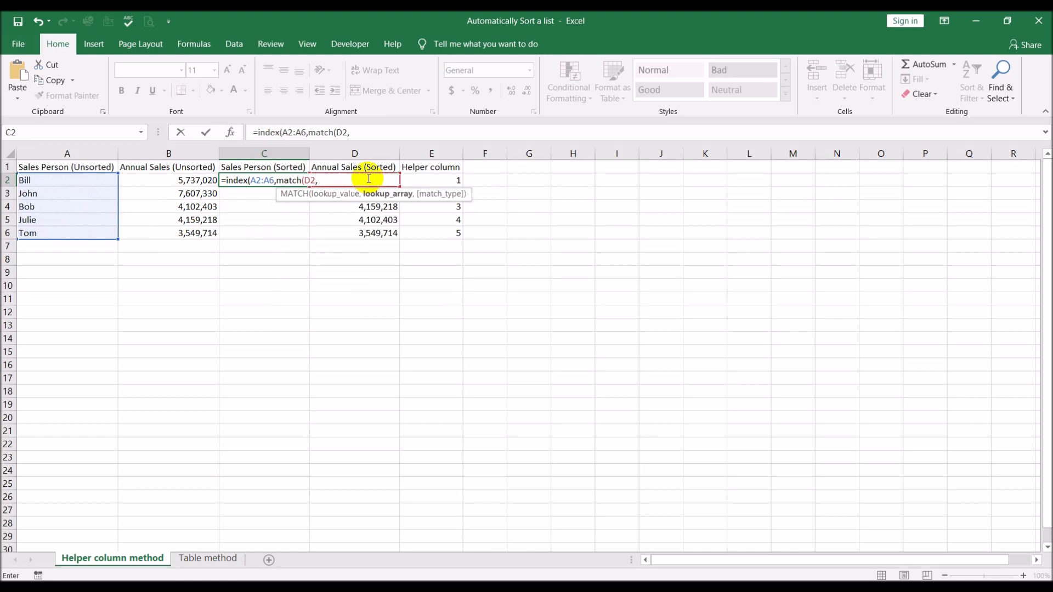
pyautogui.moveTo(187, 180); pyautogui.dragTo(173, 234)
pyautogui.write(',')
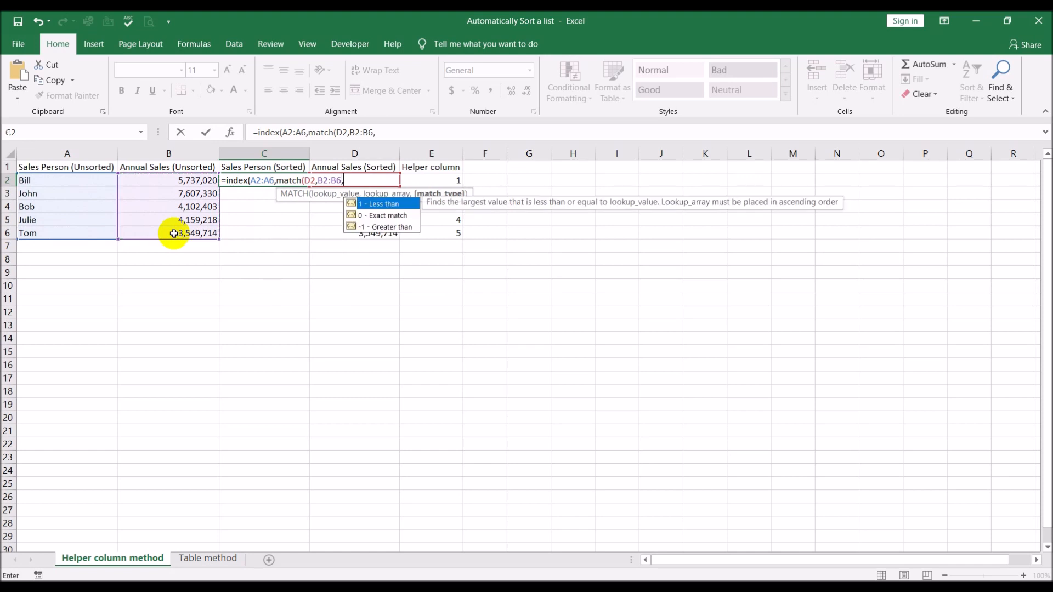
pyautogui.write('0)')
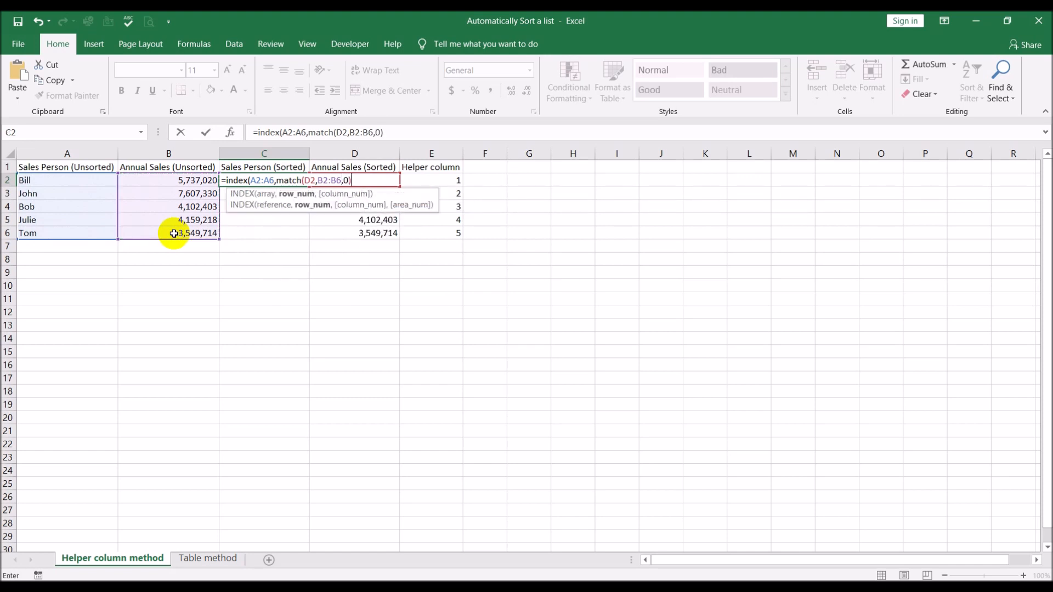
pyautogui.press('Return')
pyautogui.press('Return')
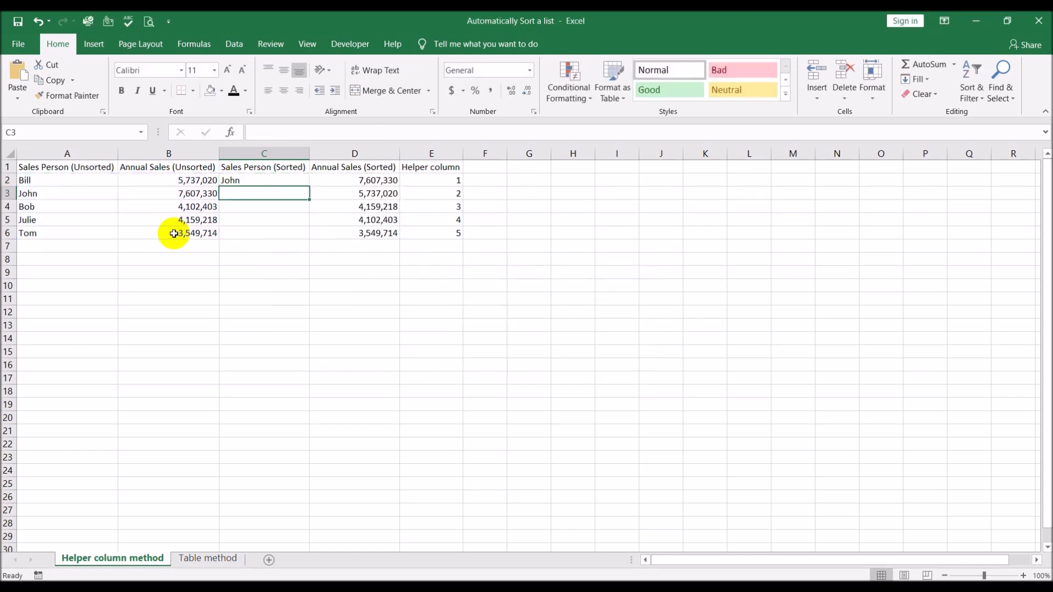
# Make the INDEX array and MATCH lookup ranges in C2 absolute, as $A$2:$A$6 and $B$2:$B$6.
pyautogui.click(245, 176)
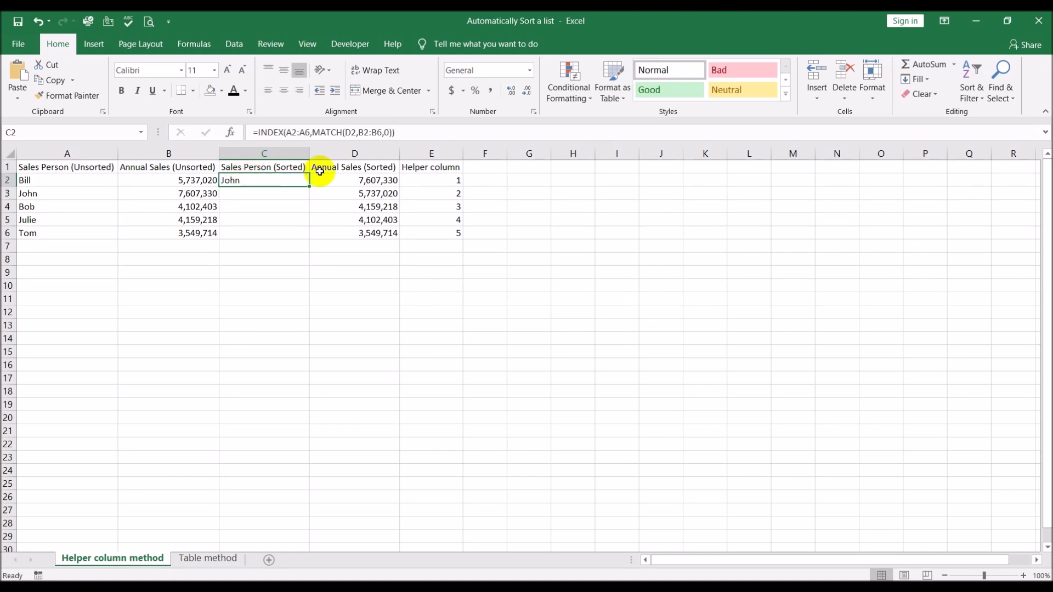
pyautogui.click(365, 180)
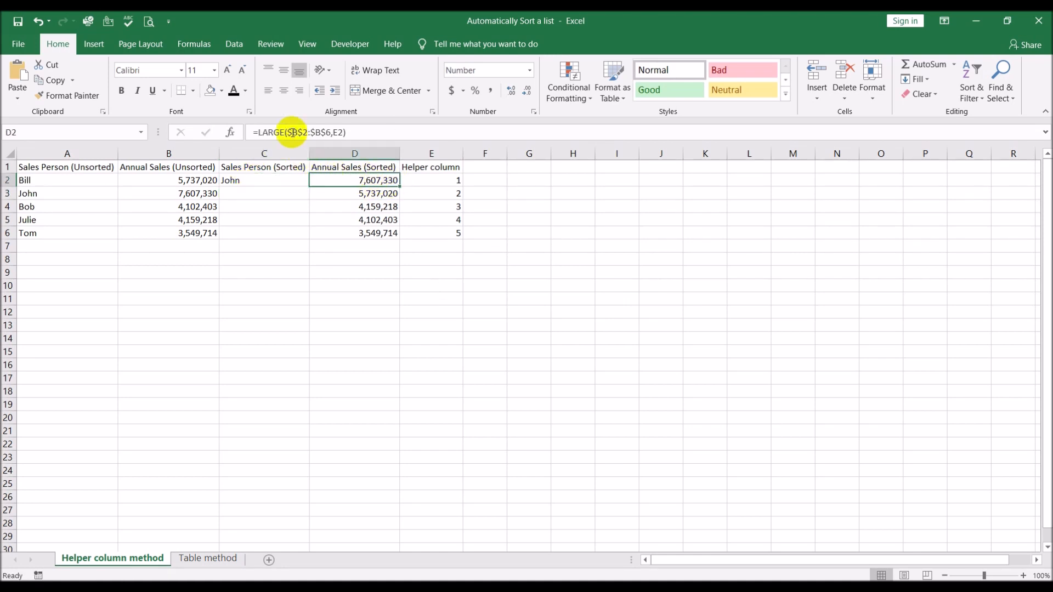
pyautogui.click(246, 180)
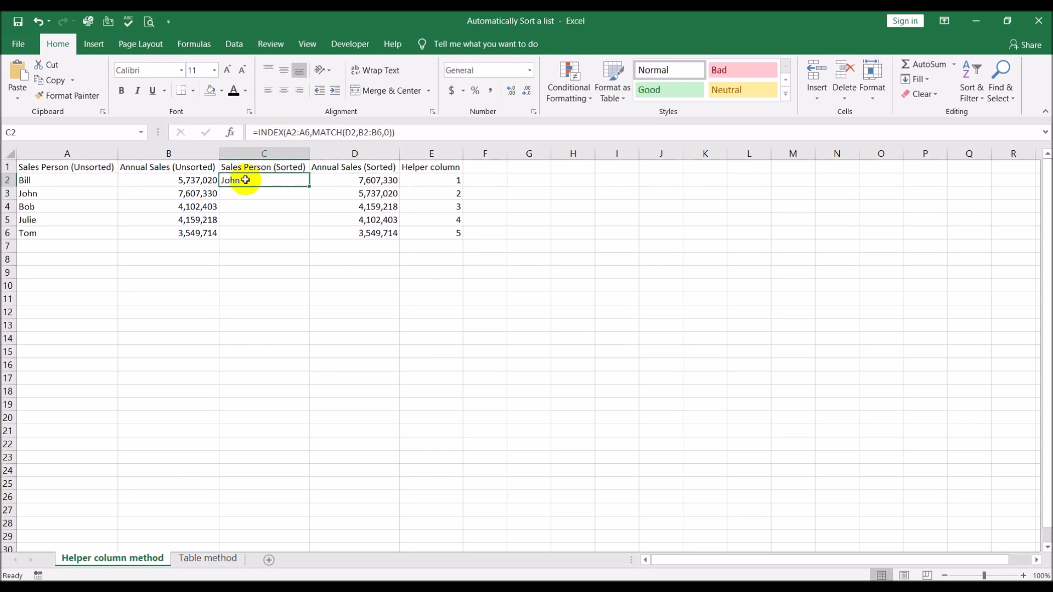
pyautogui.click(289, 133)
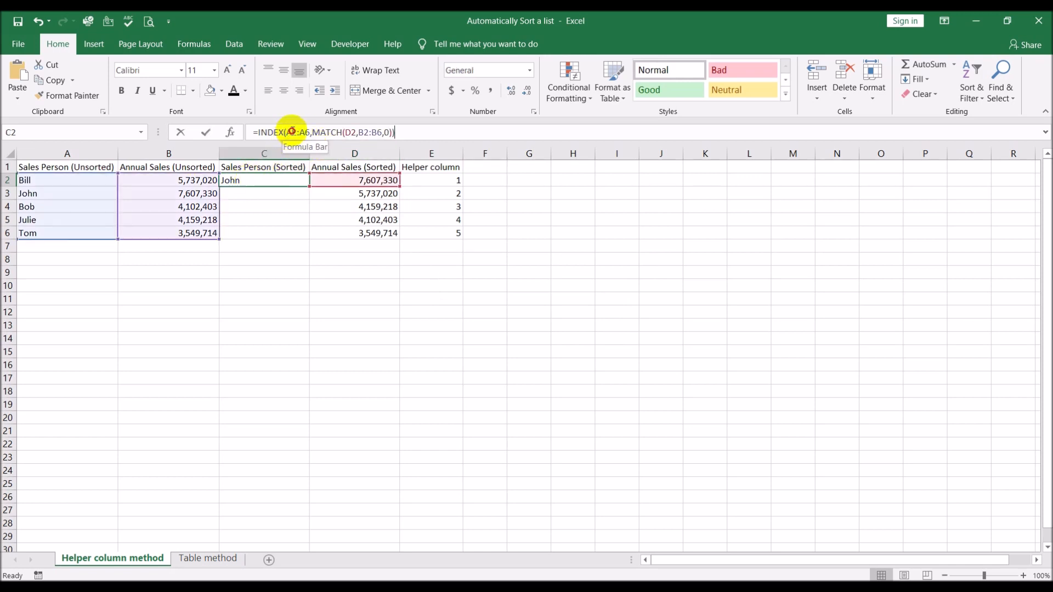
pyautogui.moveTo(303, 132); pyautogui.dragTo(305, 132)
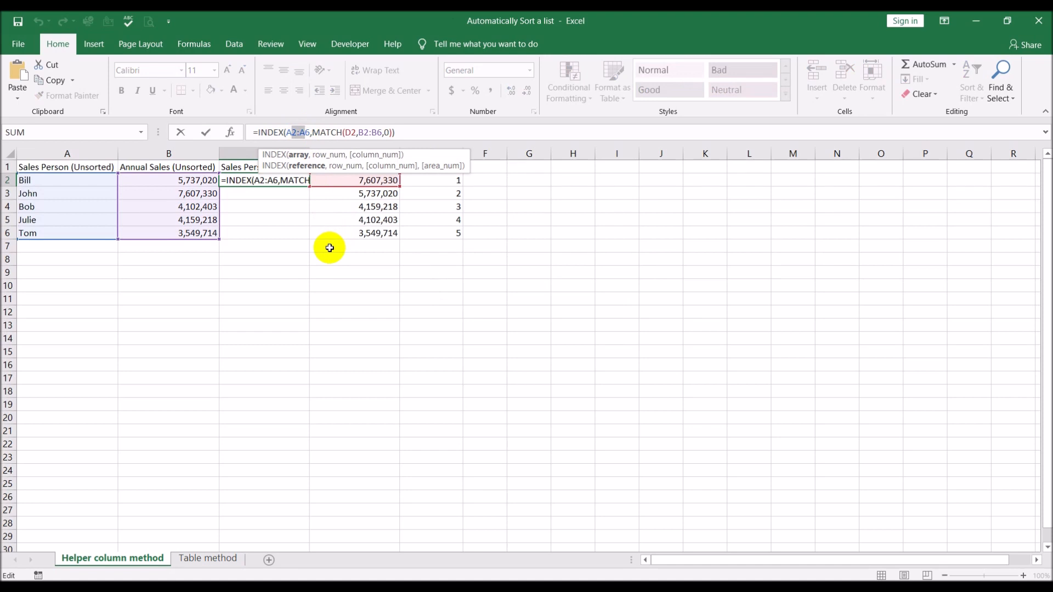
pyautogui.press('F4')
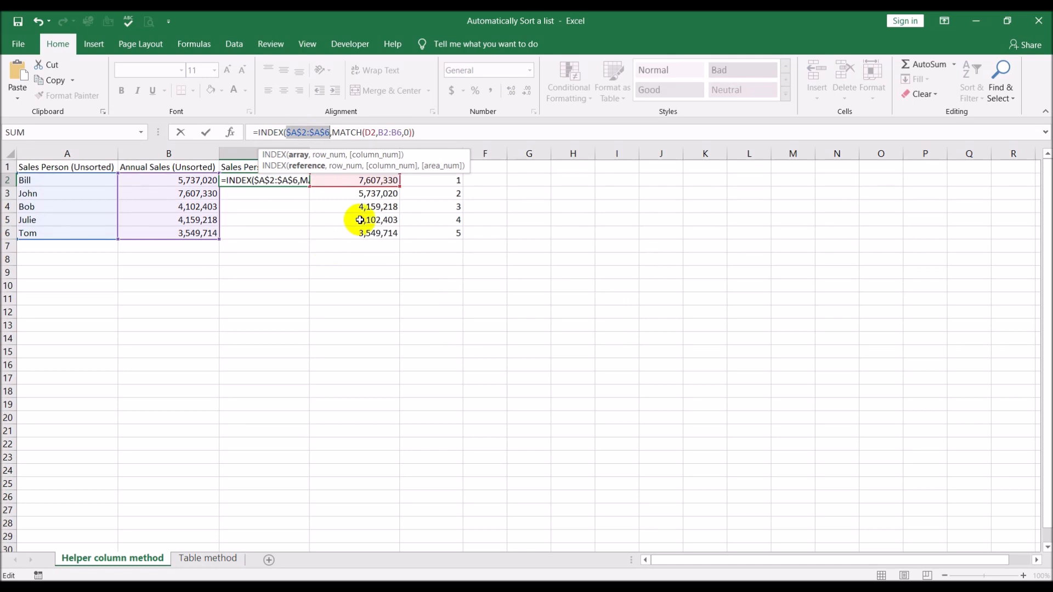
pyautogui.click(383, 133)
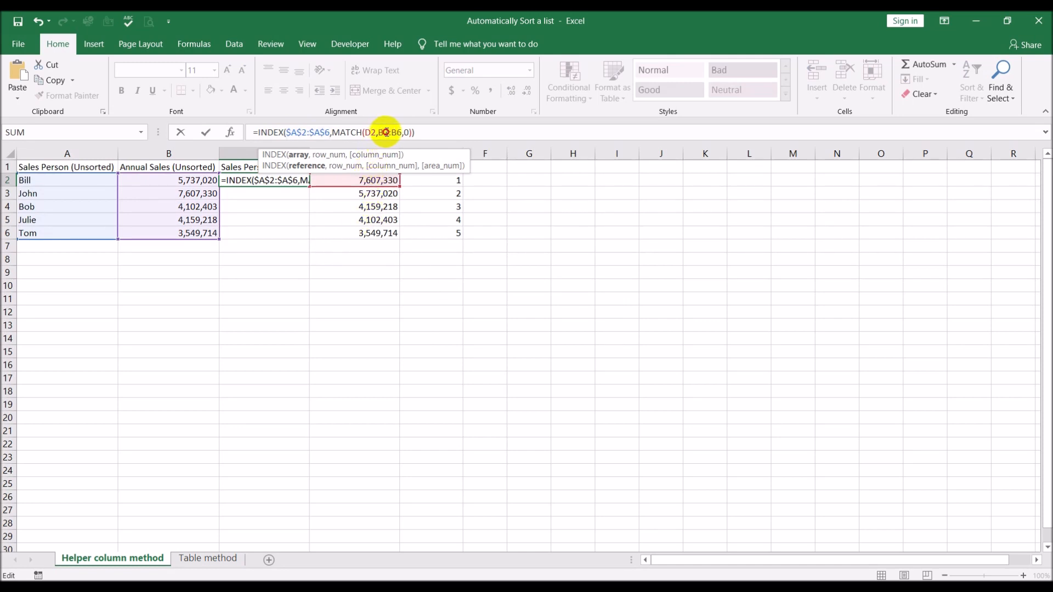
pyautogui.moveTo(383, 132); pyautogui.dragTo(398, 132)
pyautogui.press('F4')
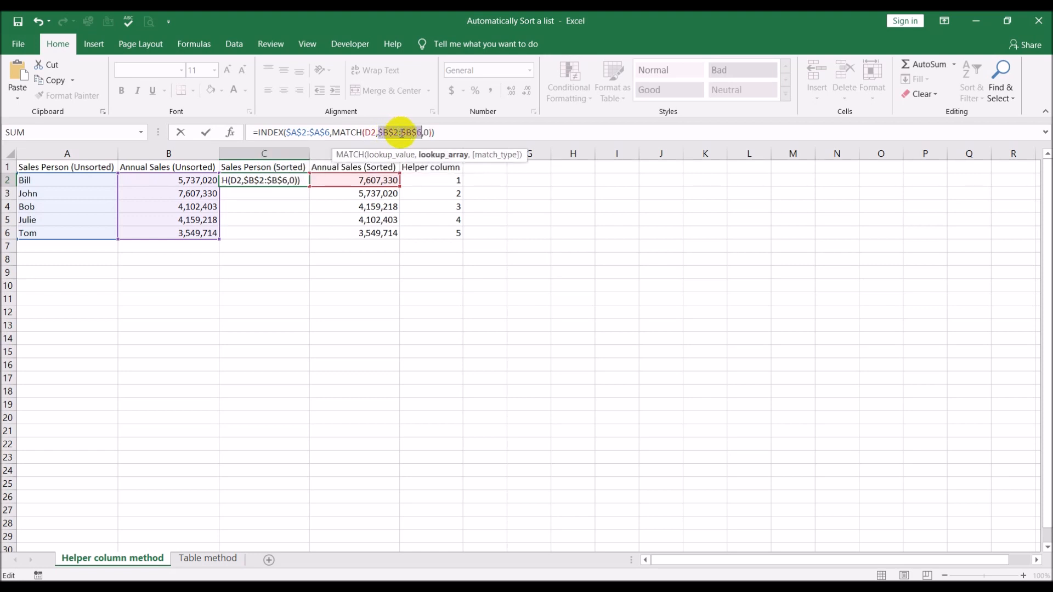
pyautogui.press('Return')
# Fill the INDEX/MATCH formula from C2 down through C6 and check the copy in C3.
pyautogui.click(264, 181)
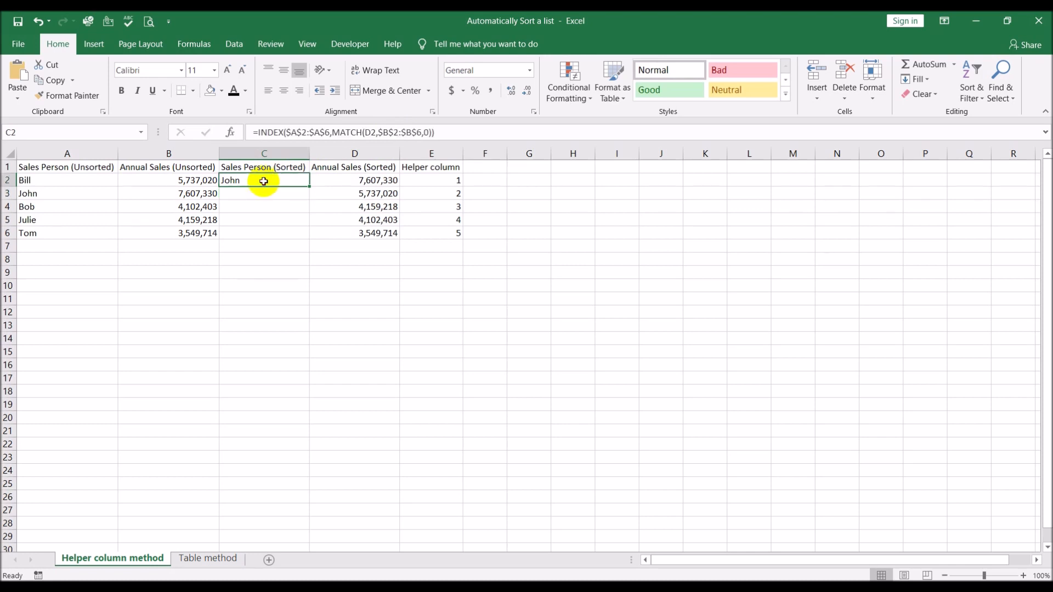
pyautogui.moveTo(309, 187); pyautogui.dragTo(300, 240)
pyautogui.click(281, 336)
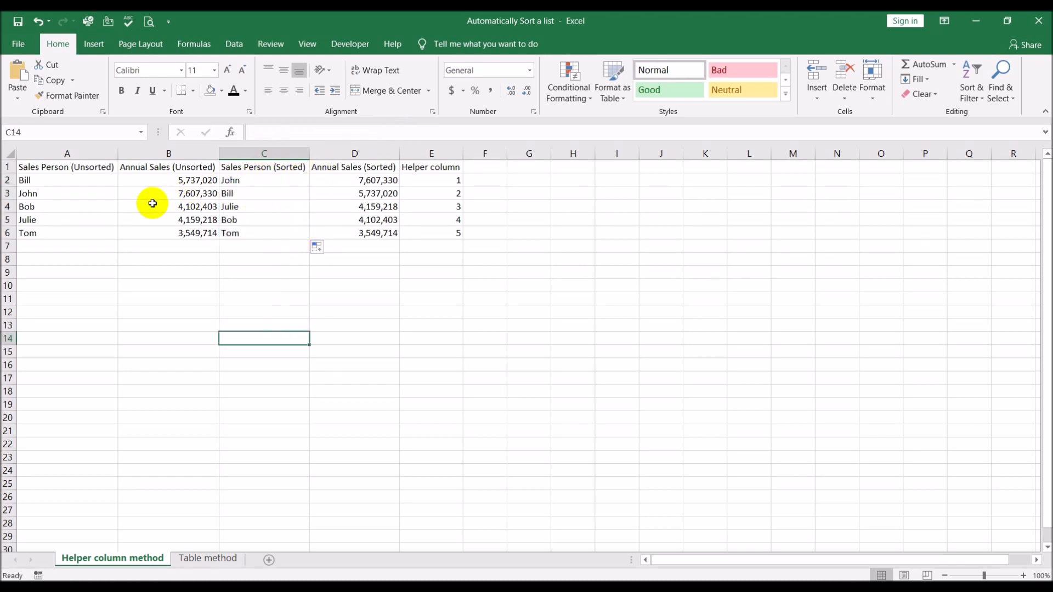
pyautogui.click(336, 179)
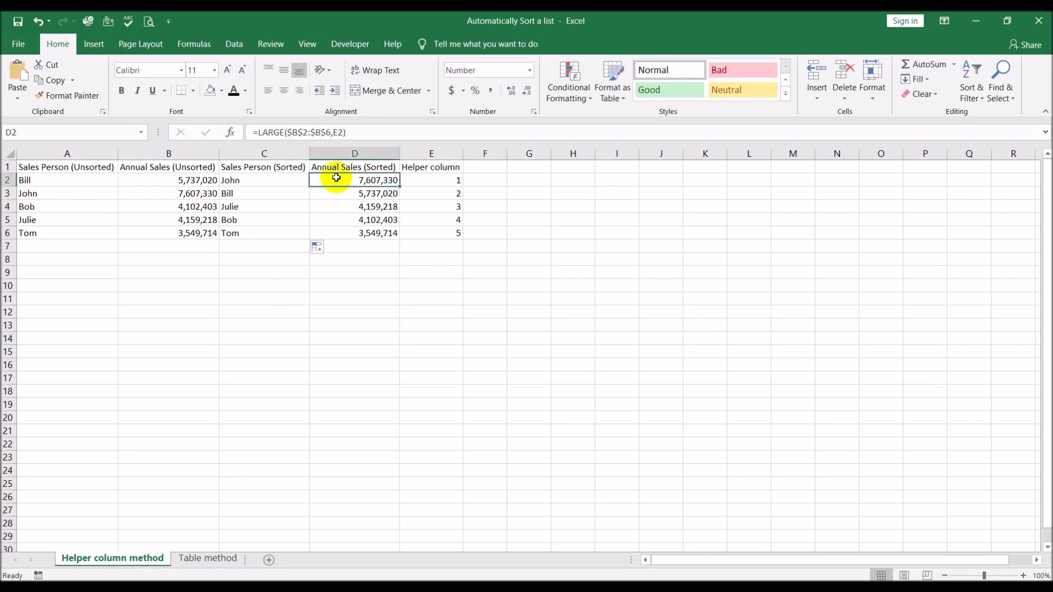
pyautogui.click(269, 198)
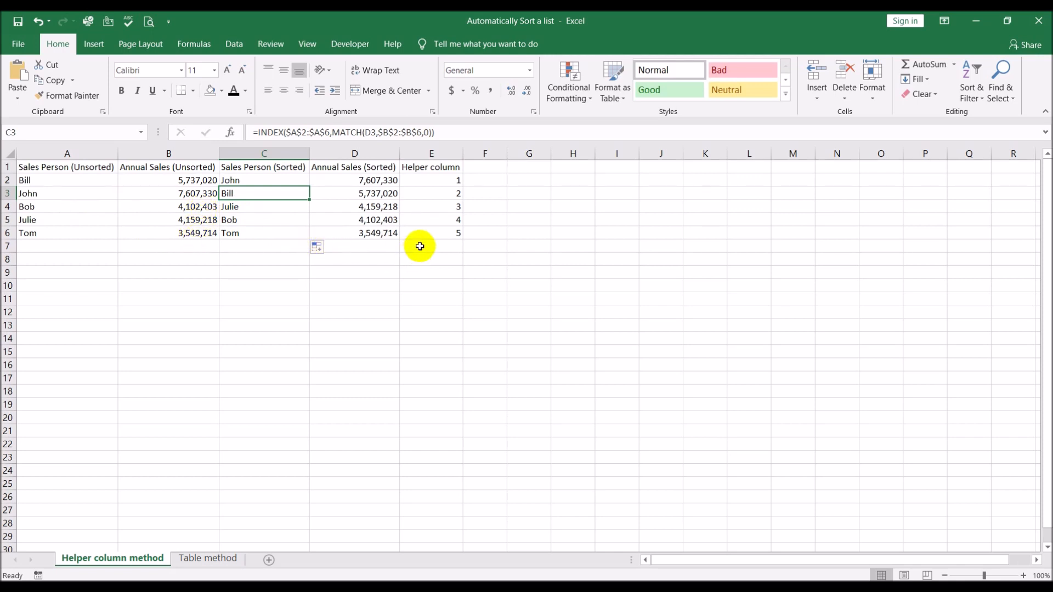
# Extend the sorted-list formulas and helper number from C6:E6 down into row 7.
pyautogui.click(276, 232)
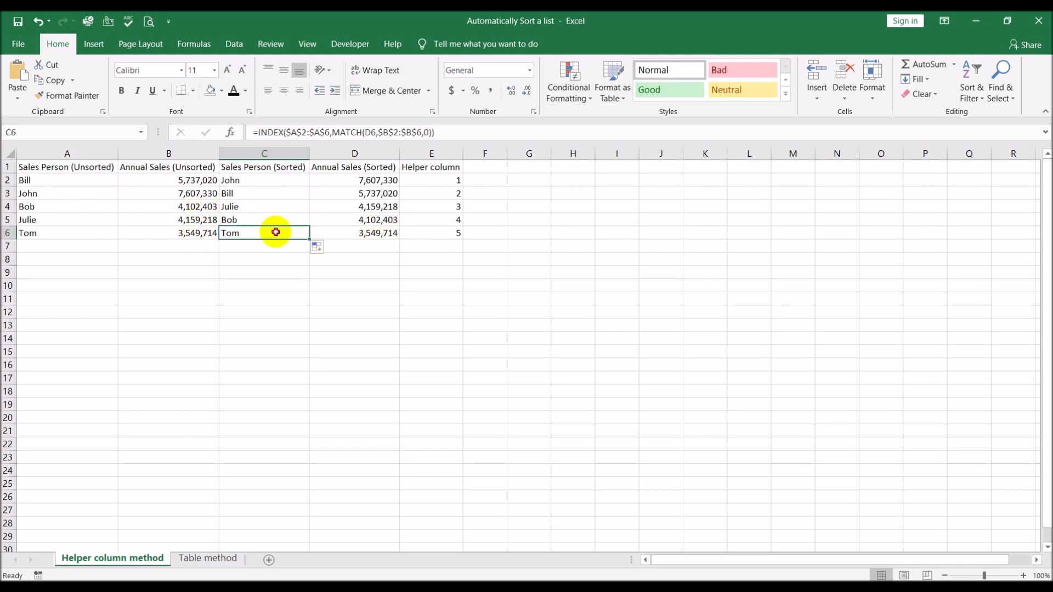
pyautogui.moveTo(308, 232); pyautogui.dragTo(314, 232)
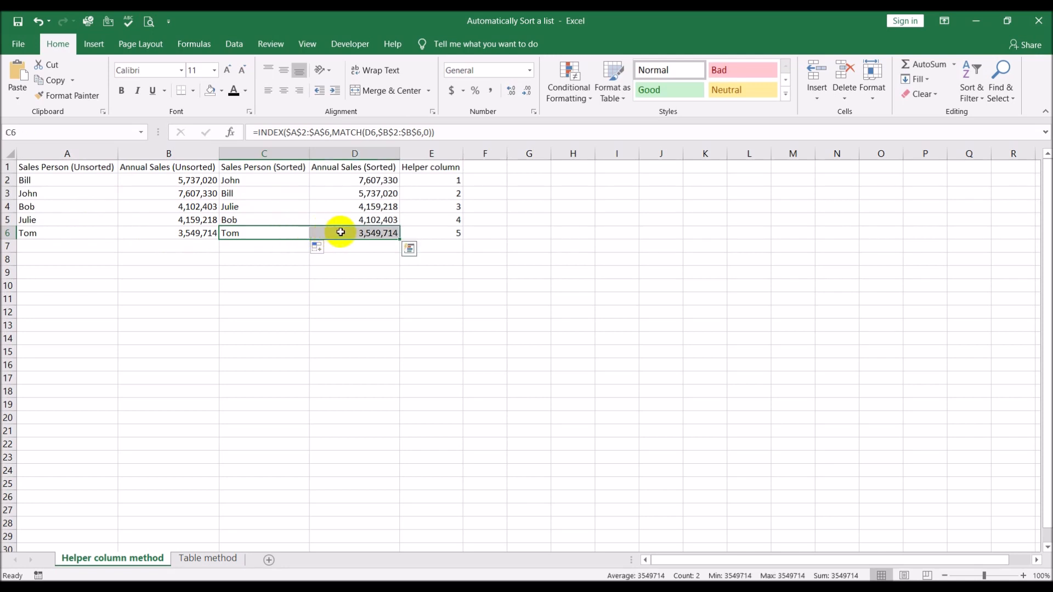
pyautogui.keyDown('shift'); pyautogui.click(445, 231); pyautogui.keyUp('shift')
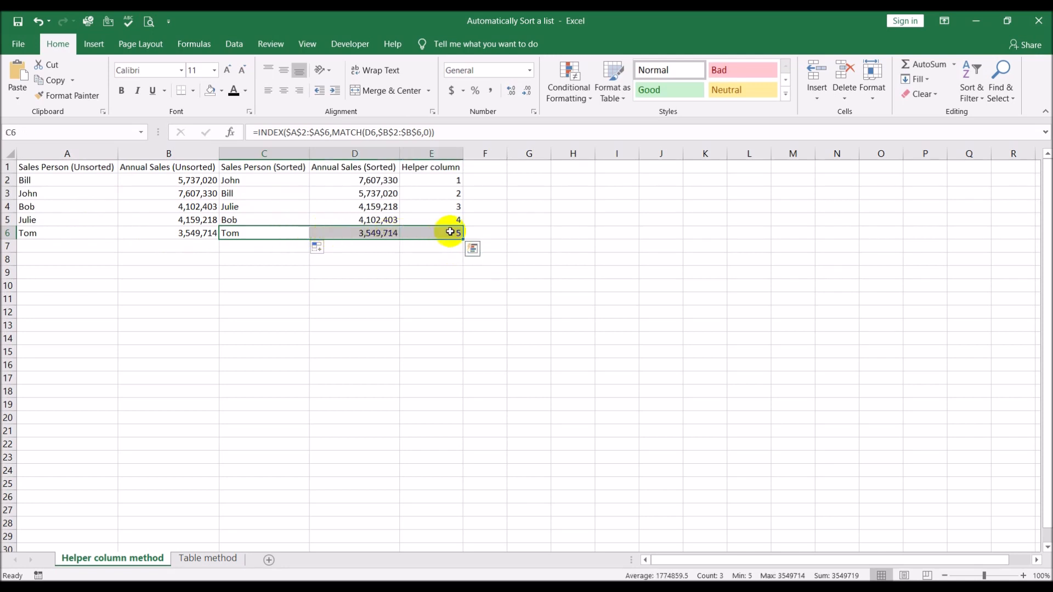
pyautogui.moveTo(463, 240); pyautogui.dragTo(460, 258)
pyautogui.click(545, 318)
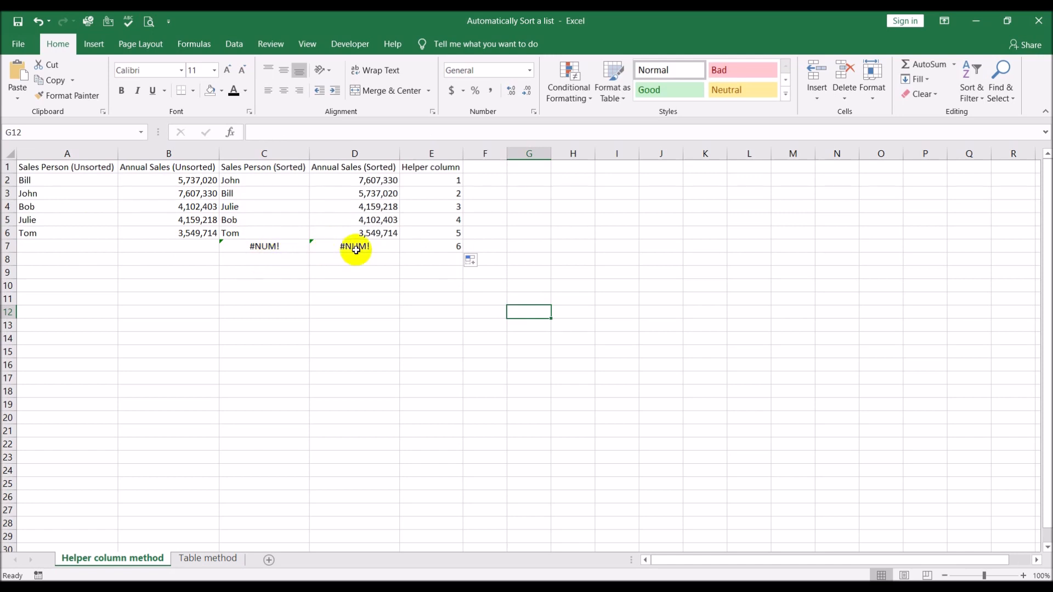
# Add a new salesperson's name in A7 with annual sales of 8947156 in B7, and review both entries.
pyautogui.click(102, 245)
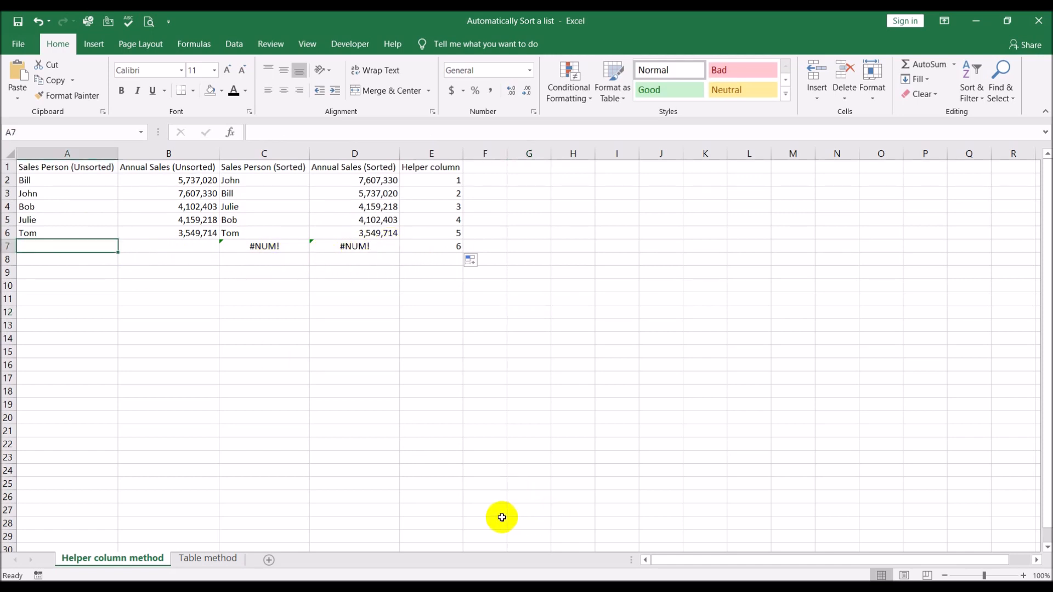
pyautogui.write('Todd')
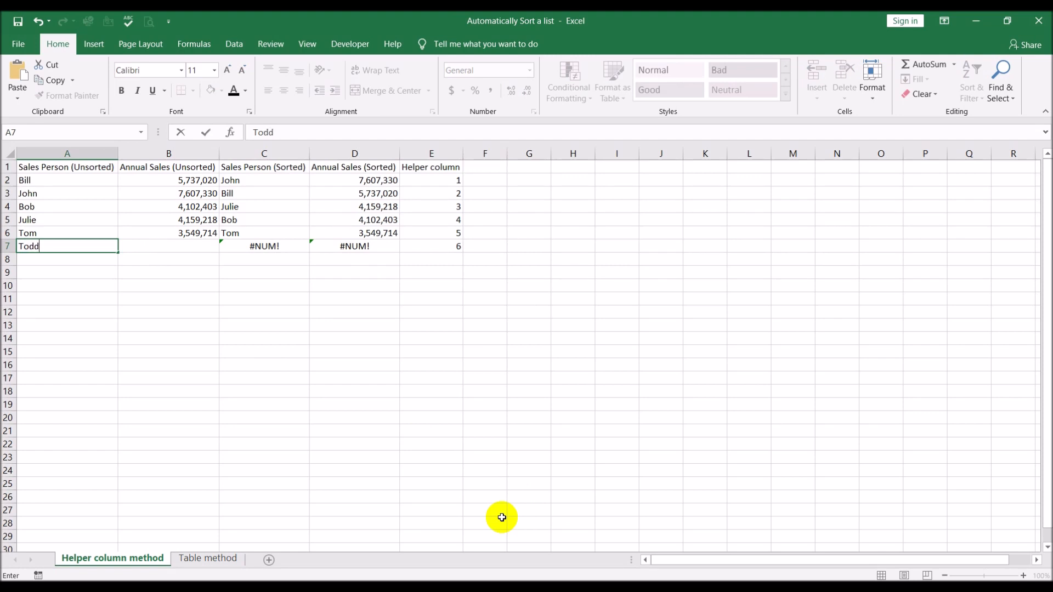
pyautogui.press('Tab')
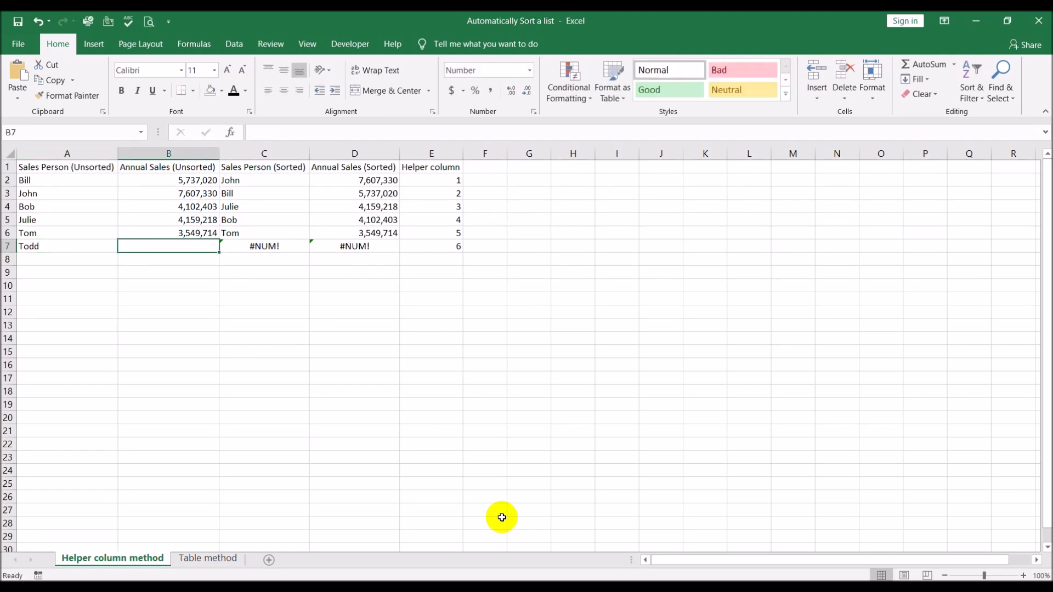
pyautogui.write('89')
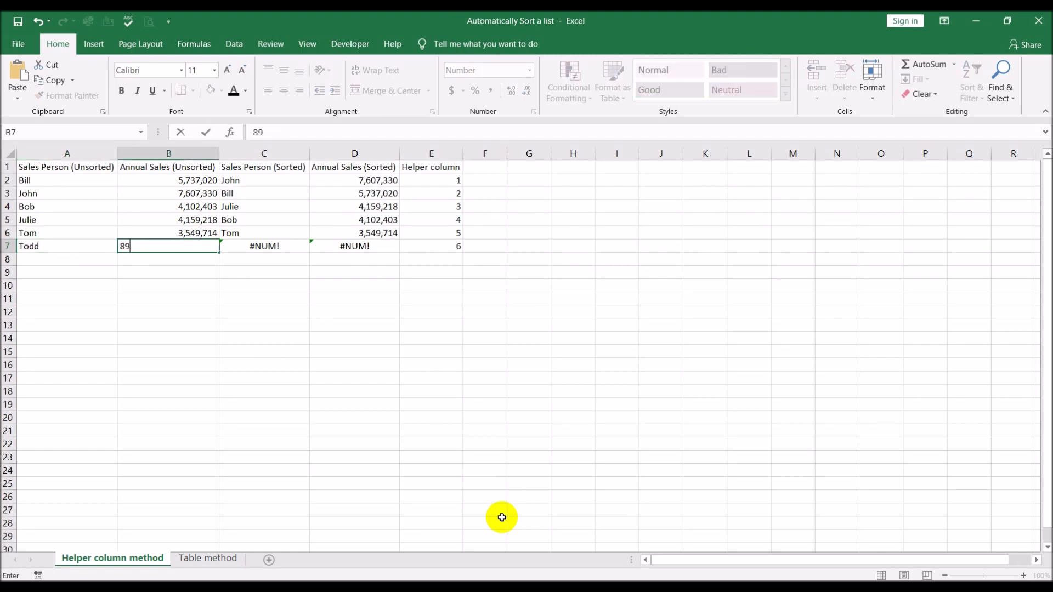
pyautogui.write('47156')
pyautogui.press('Return')
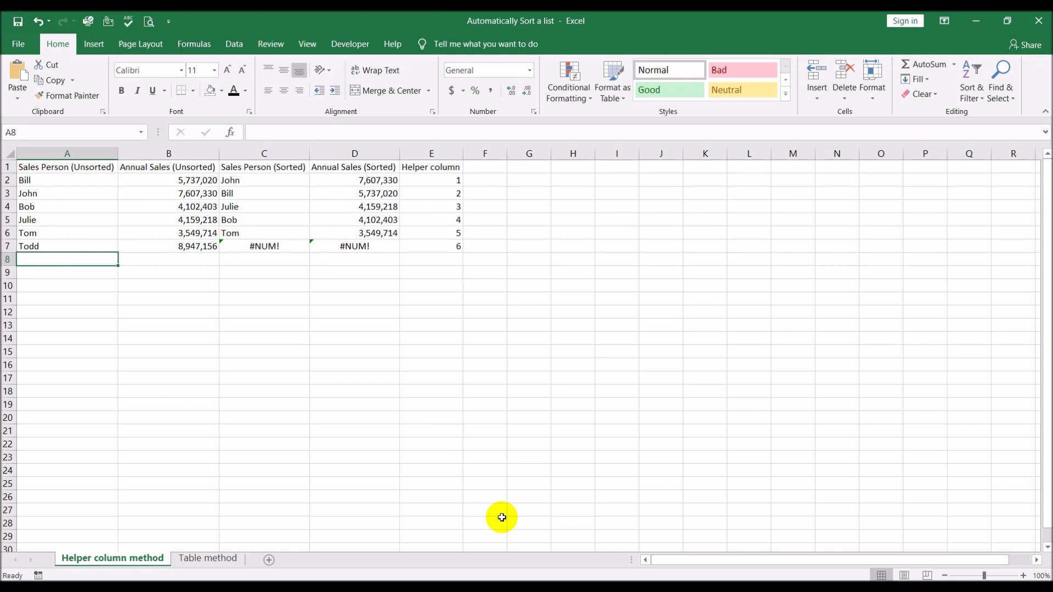
pyautogui.click(203, 248)
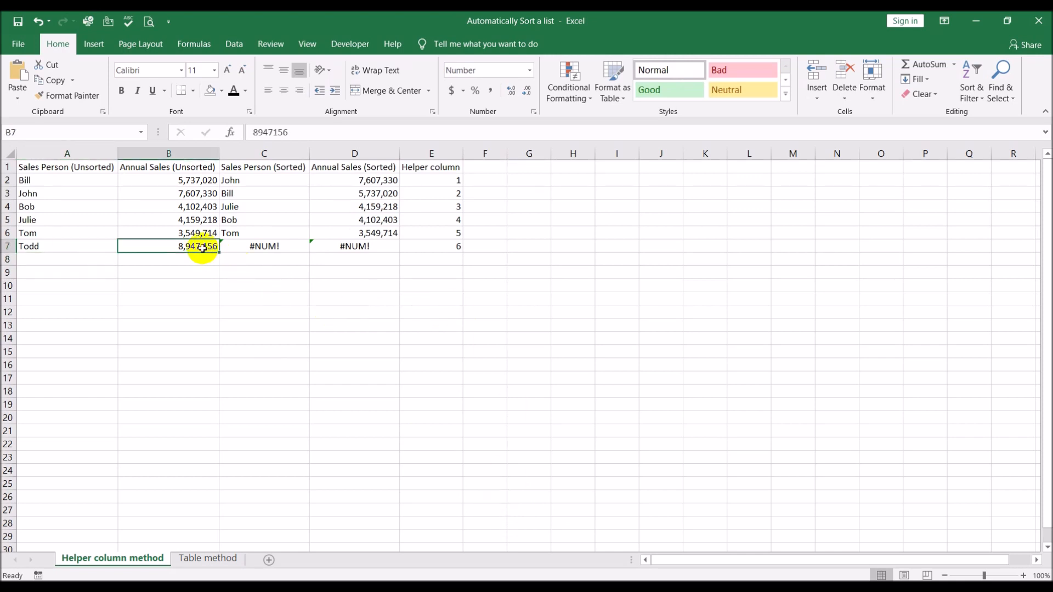
pyautogui.click(37, 244)
pyautogui.click(162, 245)
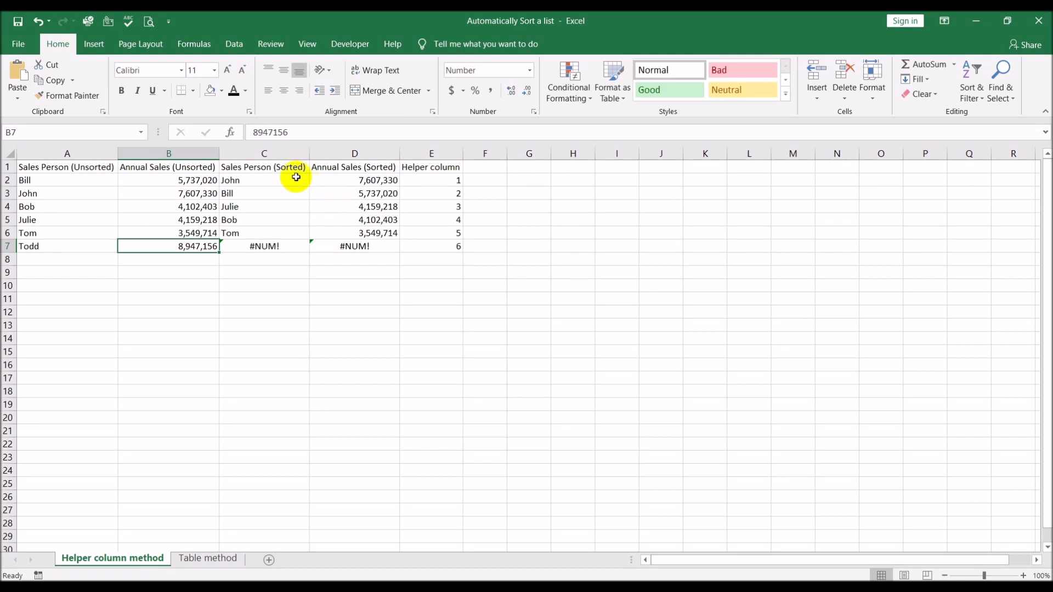
# Extend the INDEX and MATCH ranges in C2 to $A$2:$A$7 and $B$2:$B$7, and fill the formula down through C7.
pyautogui.click(279, 179)
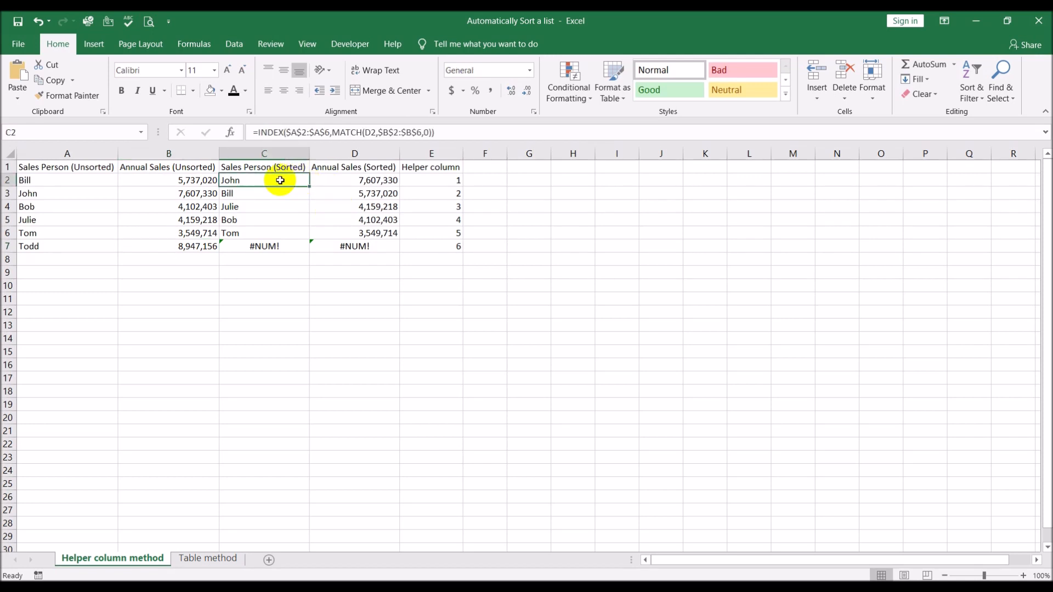
pyautogui.click(445, 132)
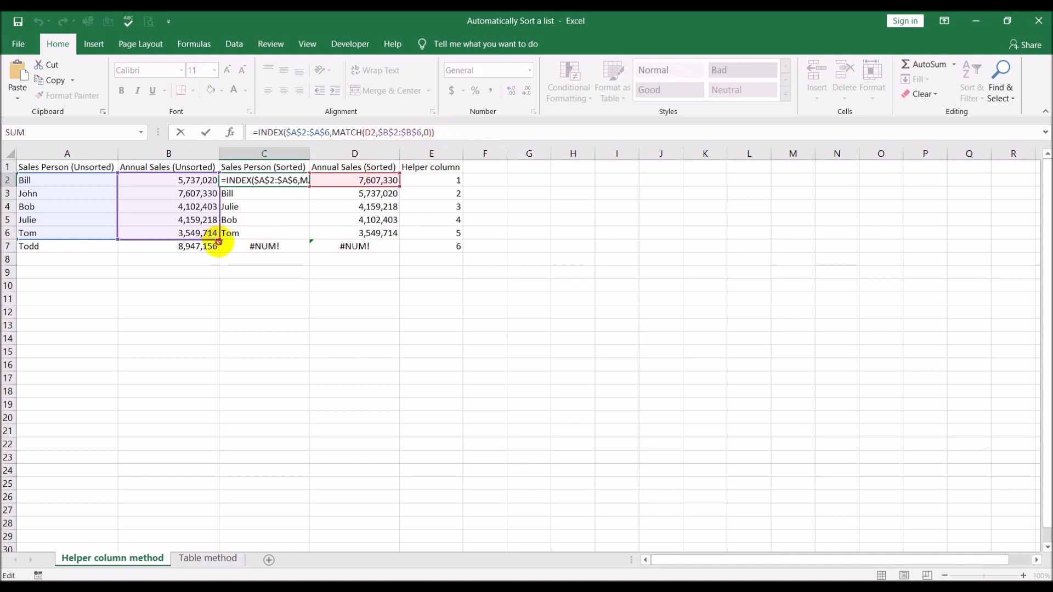
pyautogui.moveTo(216, 245); pyautogui.dragTo(115, 251)
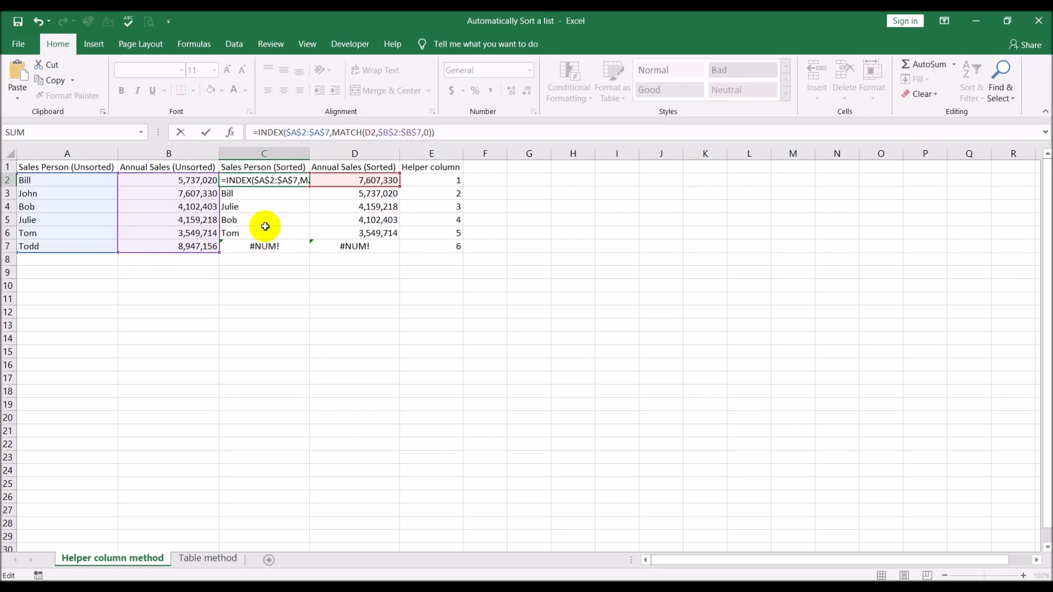
pyautogui.press('Return')
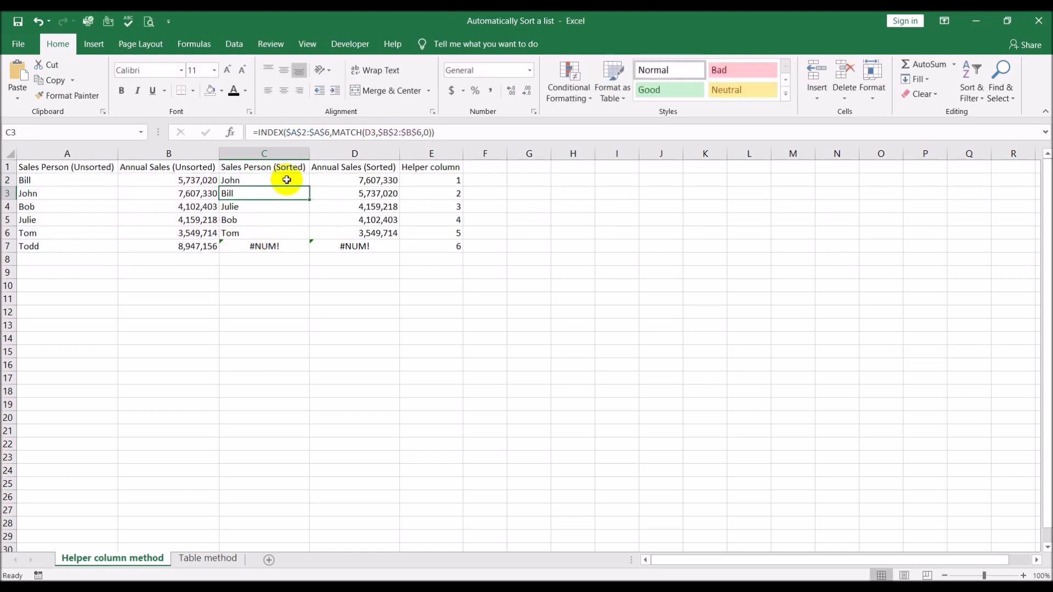
pyautogui.click(286, 178)
pyautogui.moveTo(305, 185); pyautogui.dragTo(305, 247)
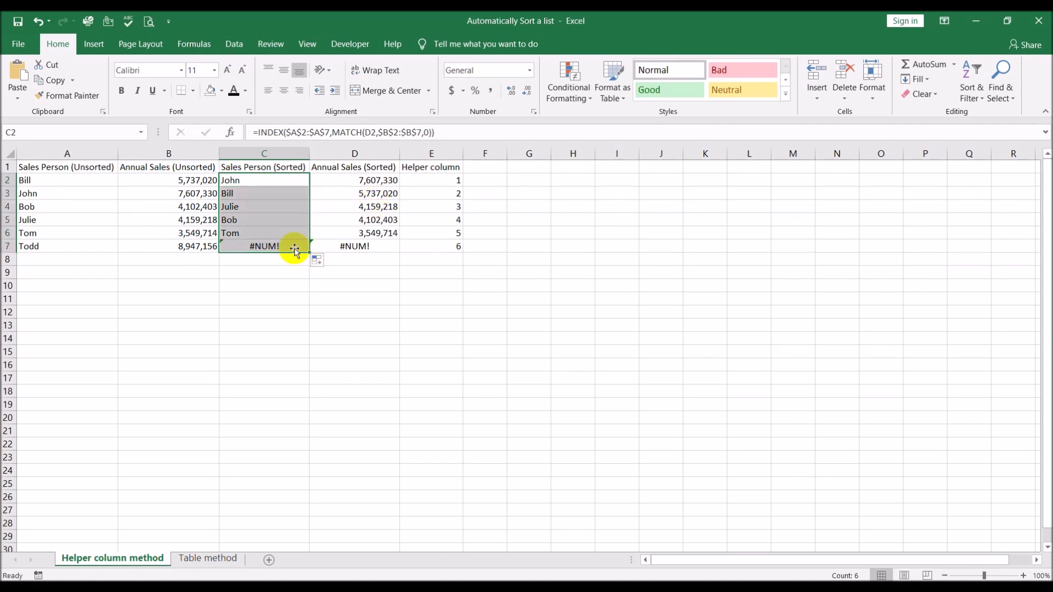
# Extend the LARGE array in D2 to $B$2:$B$7 and fill the formula down through D7.
pyautogui.click(354, 181)
pyautogui.click(348, 132)
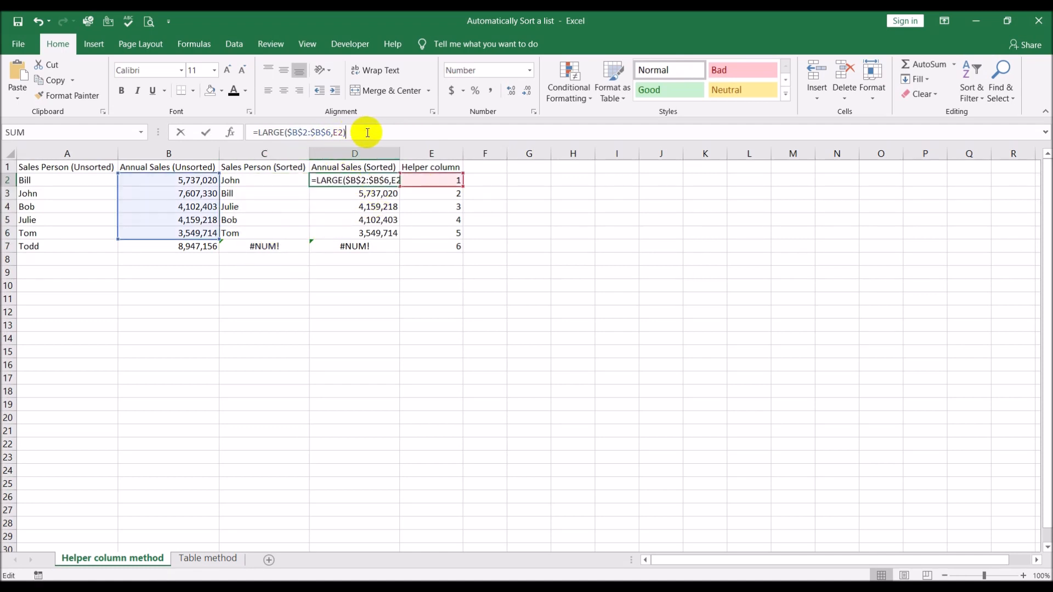
pyautogui.moveTo(219, 240); pyautogui.dragTo(217, 249)
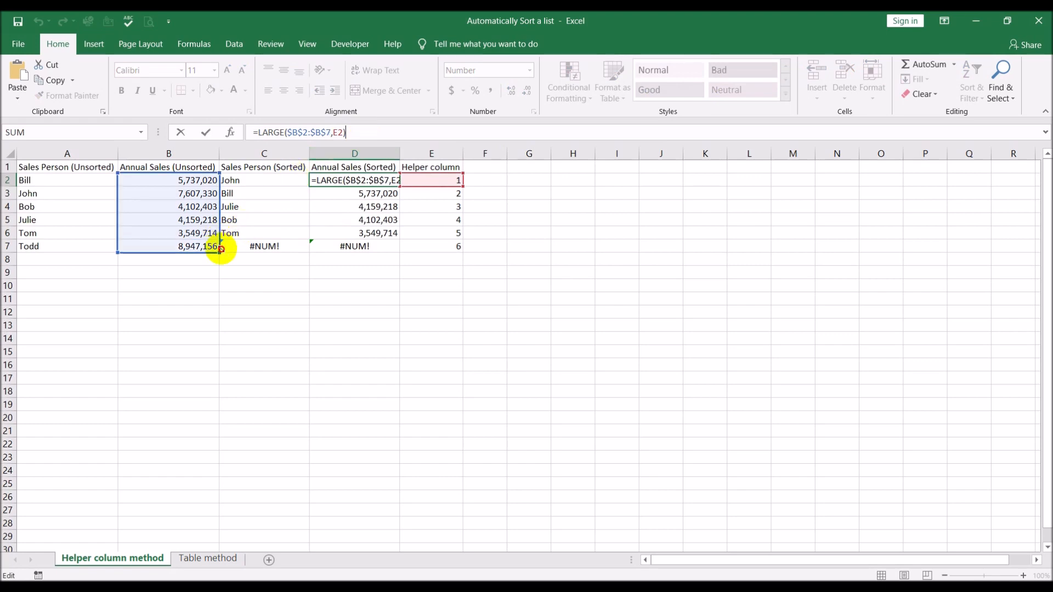
pyautogui.press('Return')
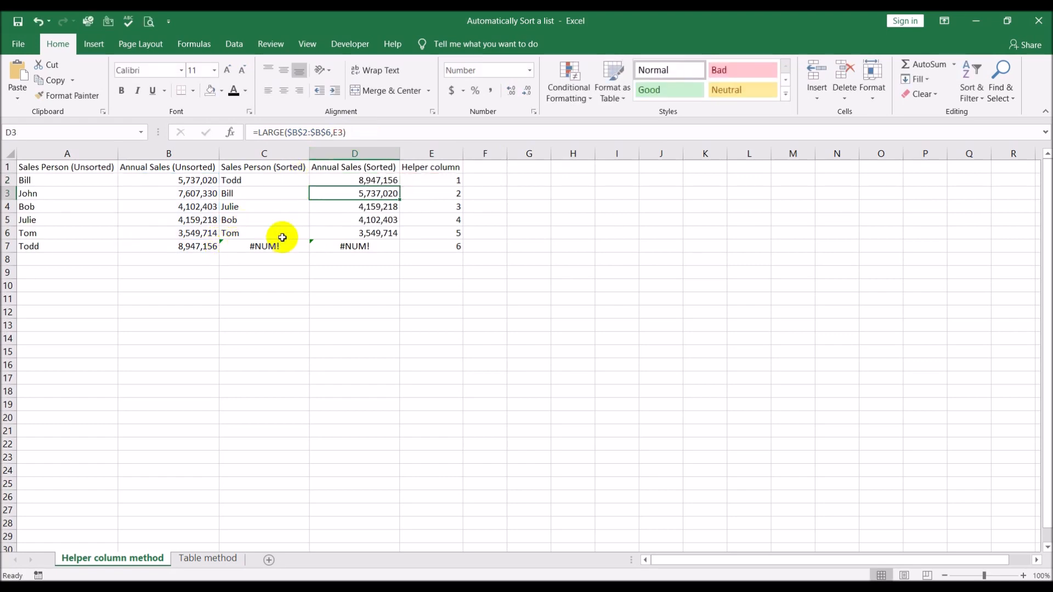
pyautogui.click(354, 181)
pyautogui.moveTo(399, 189); pyautogui.dragTo(391, 249)
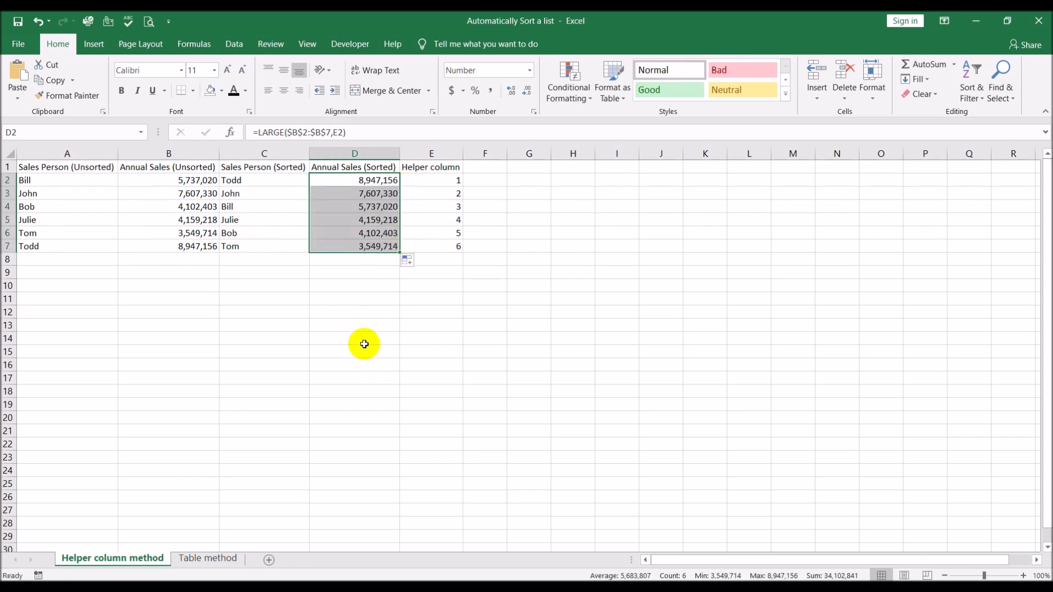
pyautogui.click(360, 350)
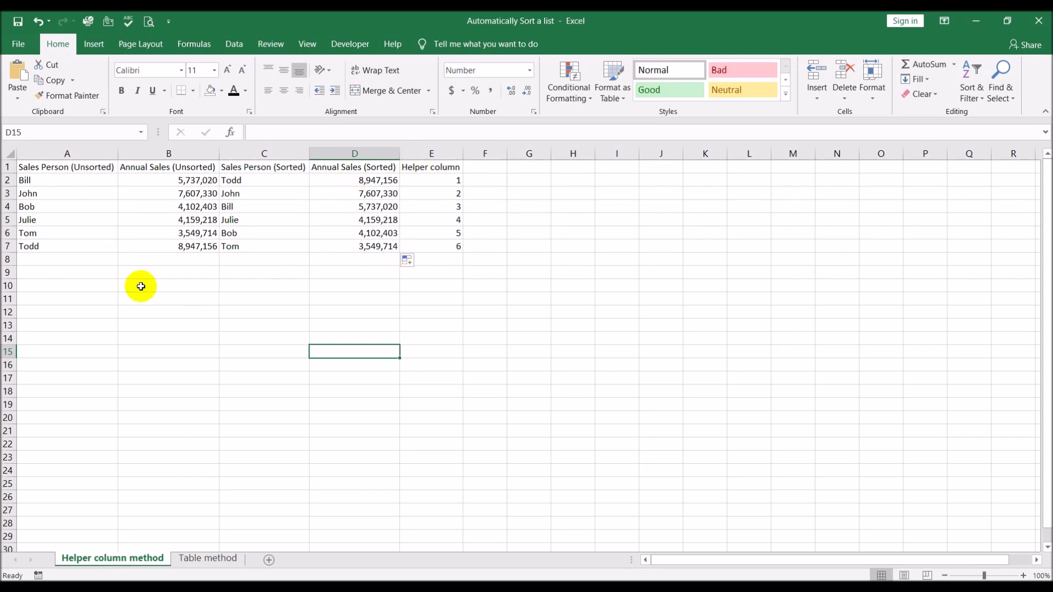
# Clear the new entry in A7:B7 to test the sorted list, and undo the deletion.
pyautogui.moveTo(71, 245); pyautogui.dragTo(144, 246)
pyautogui.hotkey('ctrl', 'c')
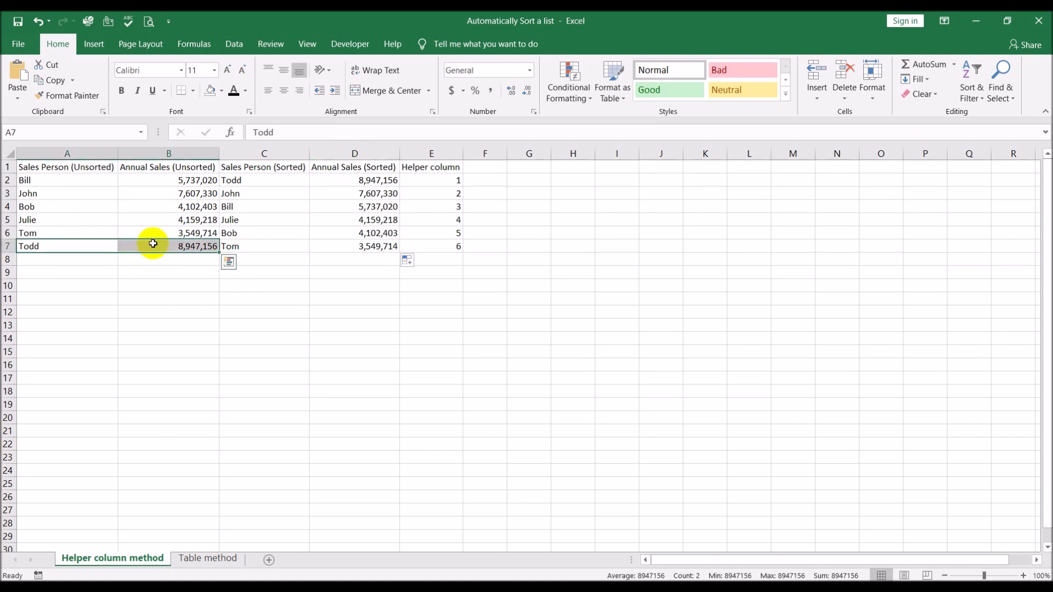
pyautogui.press('Delete')
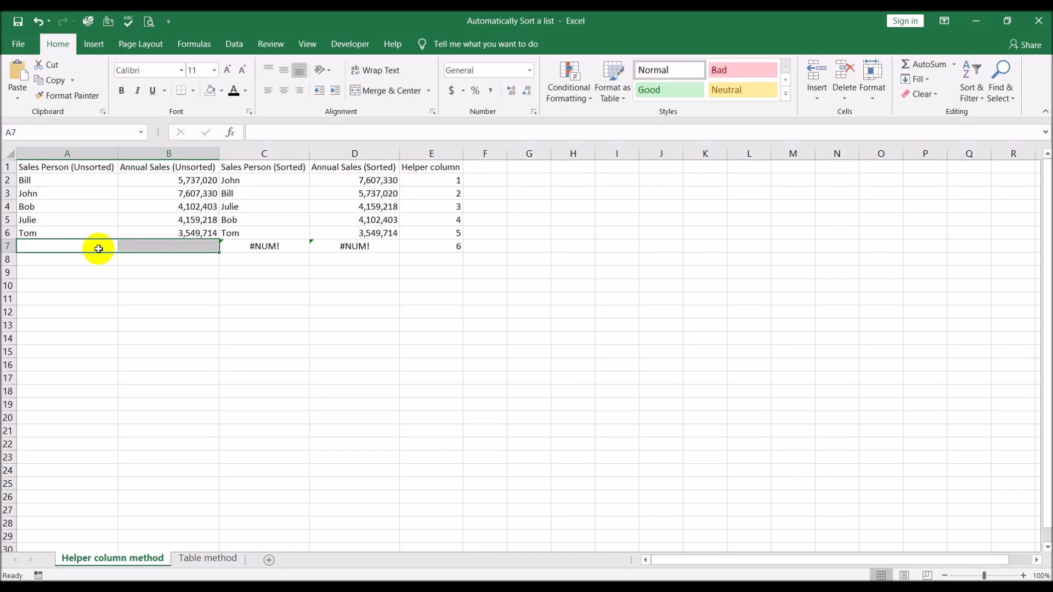
pyautogui.hotkey('ctrl', 'v')
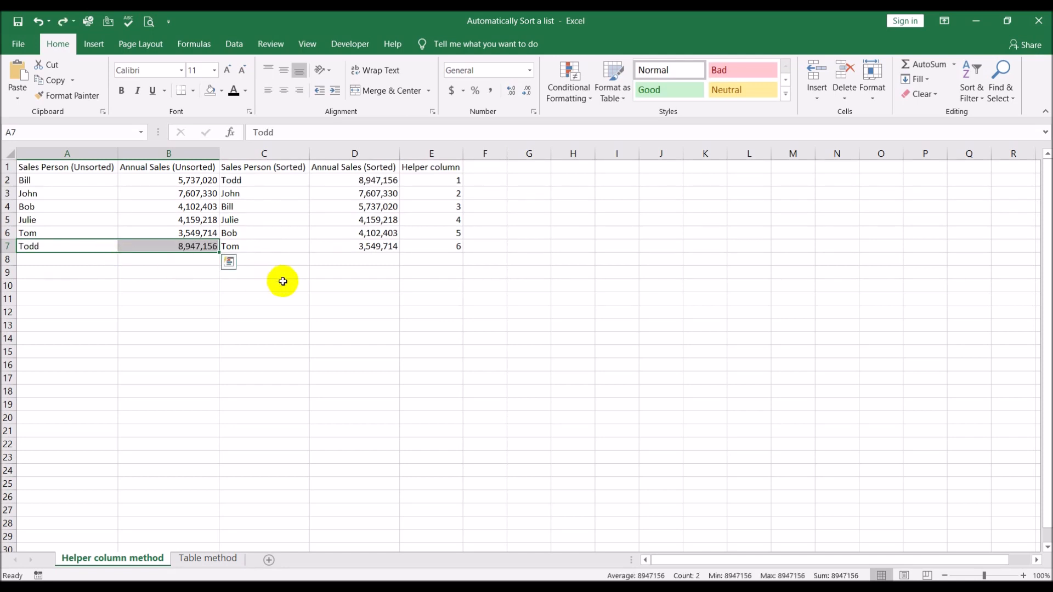
pyautogui.click(362, 325)
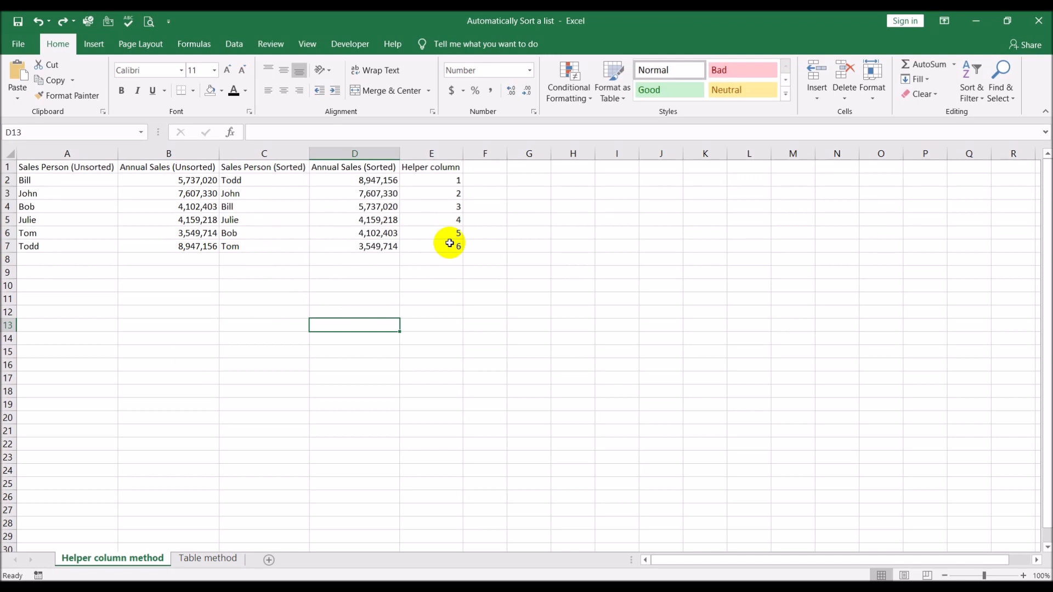
# Try copying the unsorted entries in A2:B6 to the same cells of the Table method sheet, and undo the paste.
pyautogui.click(205, 558)
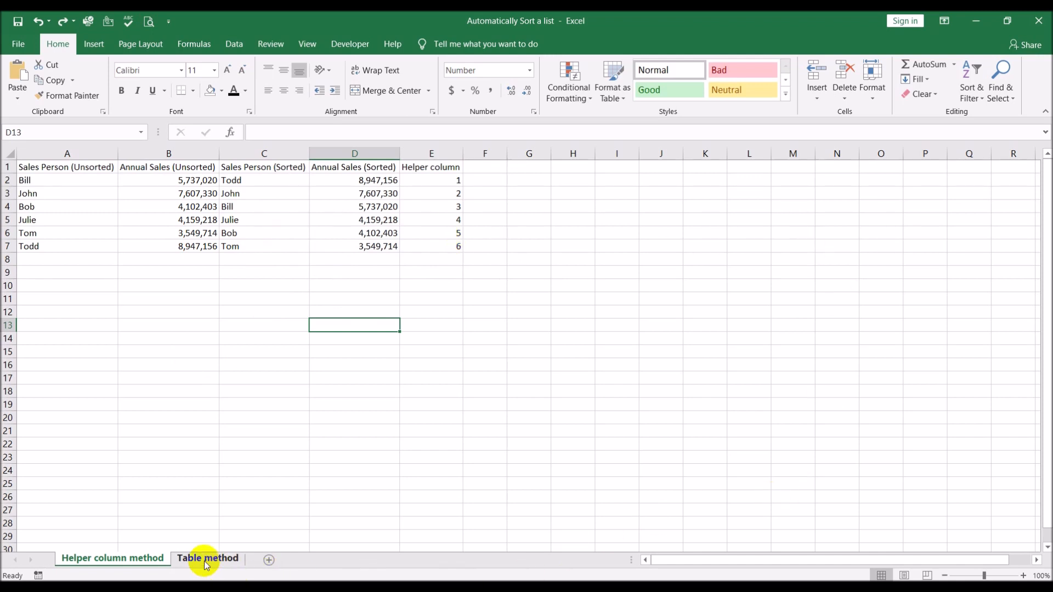
pyautogui.click(136, 560)
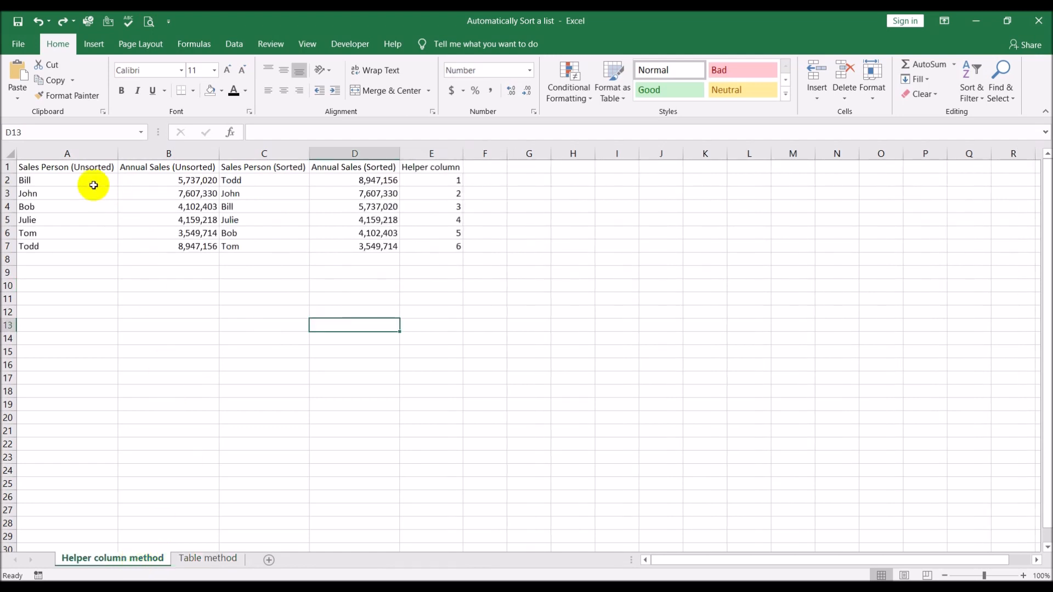
pyautogui.moveTo(66, 182); pyautogui.dragTo(130, 186)
pyautogui.moveTo(181, 225); pyautogui.dragTo(183, 232)
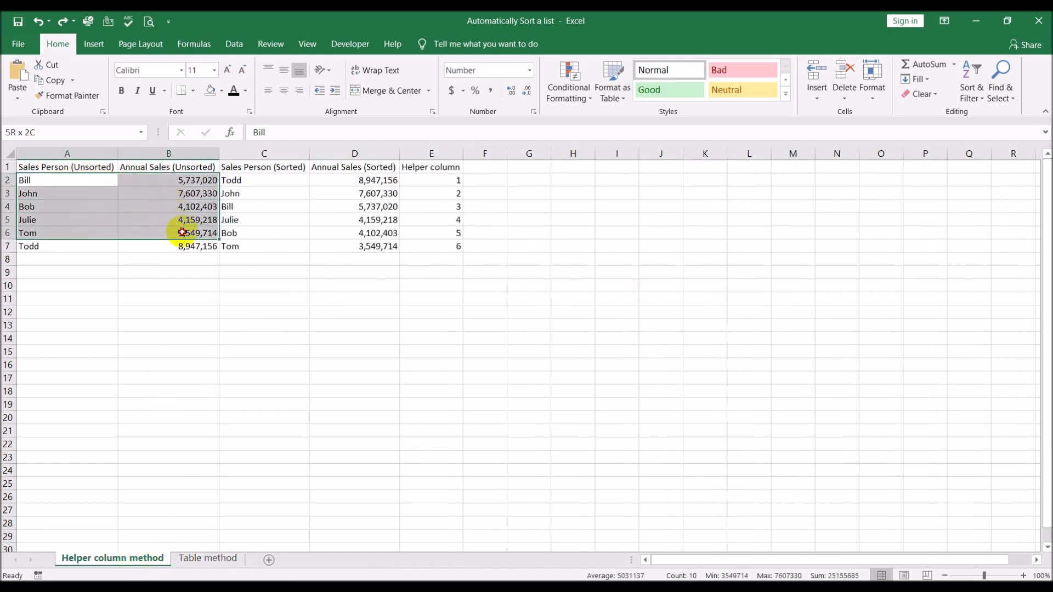
pyautogui.hotkey('ctrl', 'c')
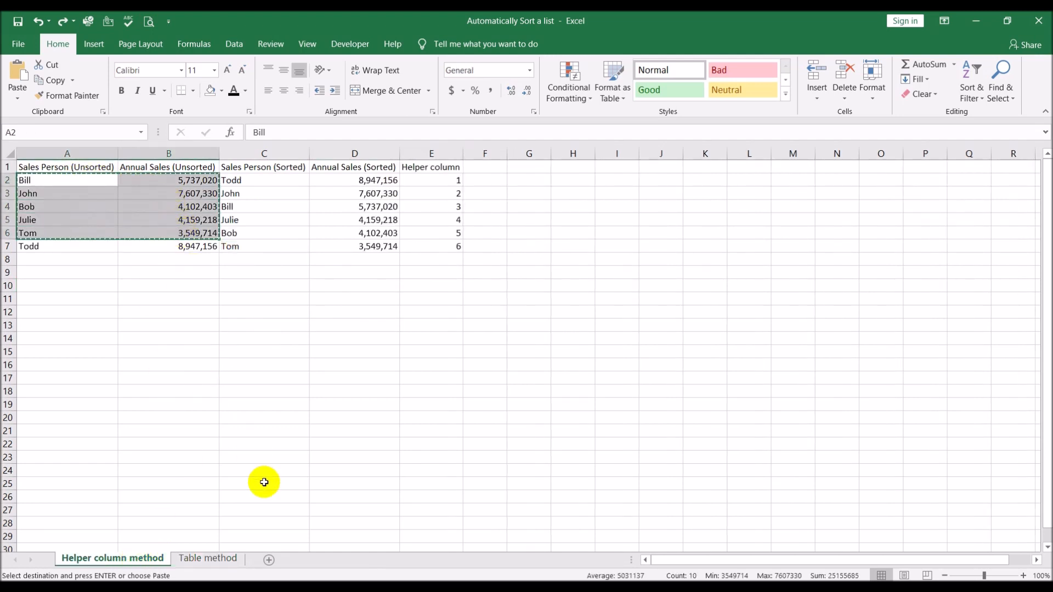
pyautogui.click(225, 558)
pyautogui.click(72, 179)
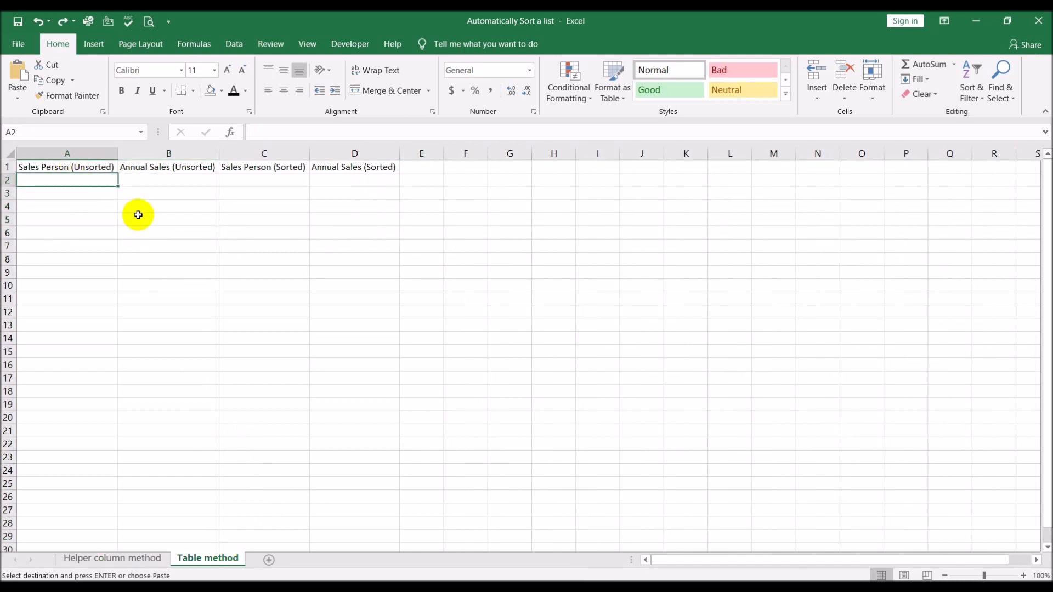
pyautogui.hotkey('ctrl', 'v')
pyautogui.click(240, 372)
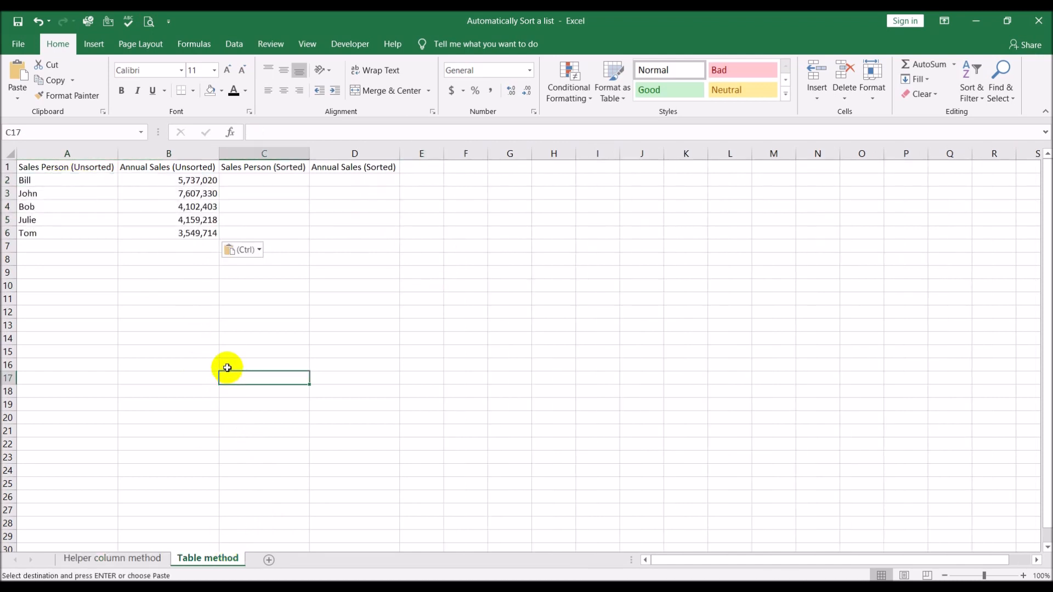
pyautogui.hotkey('ctrl', 'z')
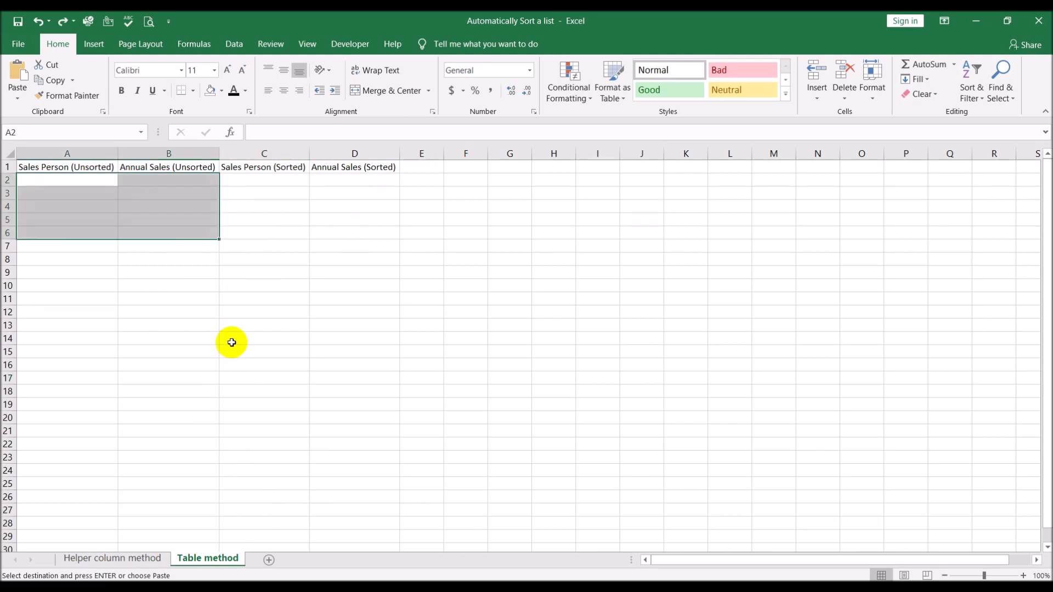
pyautogui.click(306, 312)
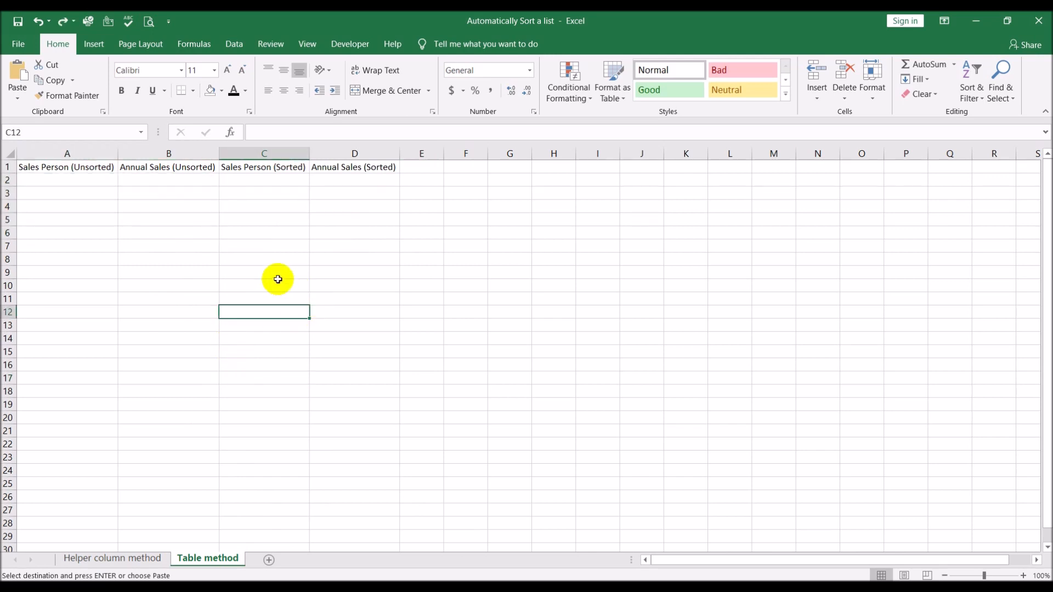
# Enter =LARGE(B2:B2,ROW()-1) in D2 of the Table method sheet and reselect the cell.
pyautogui.click(342, 182)
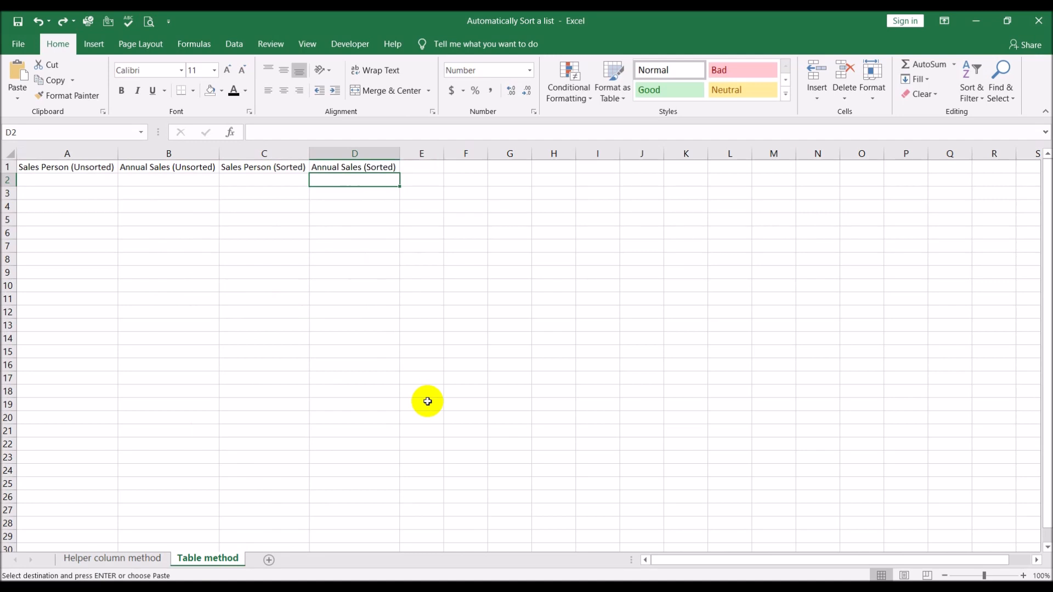
pyautogui.write('=lar')
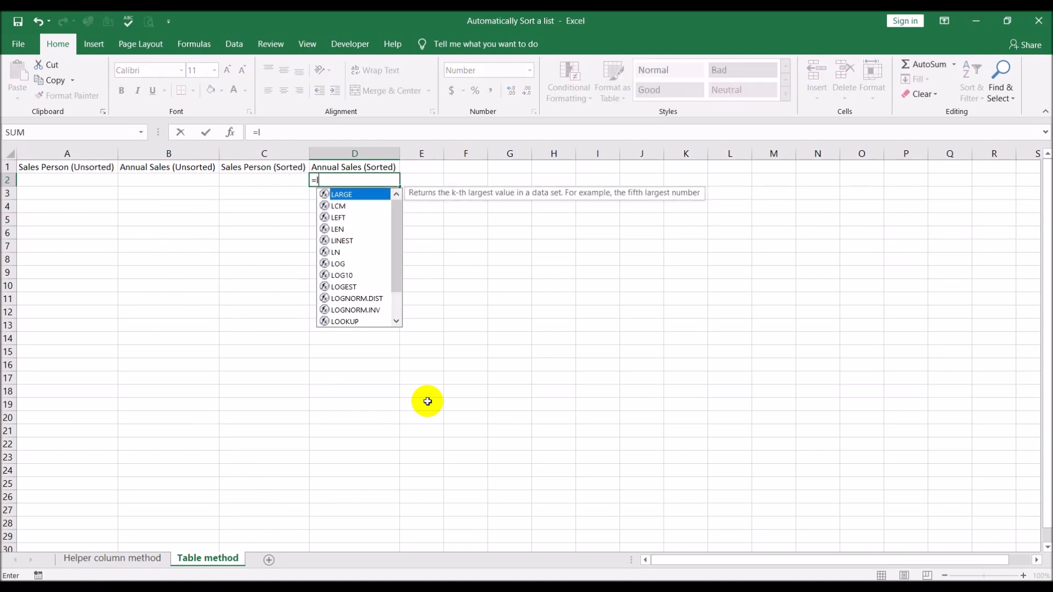
pyautogui.doubleClick(344, 194)
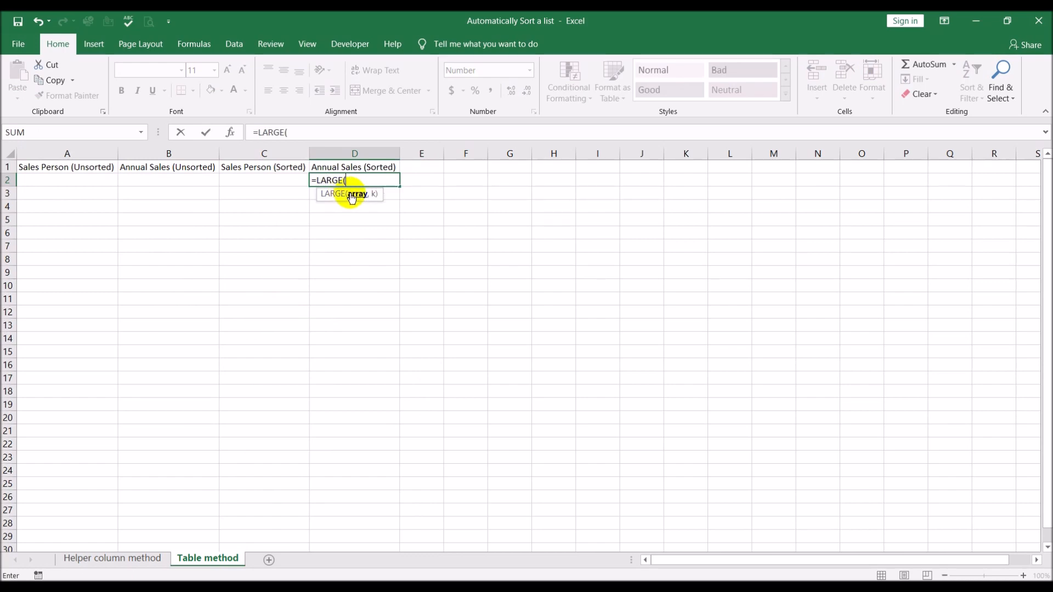
pyautogui.click(190, 180)
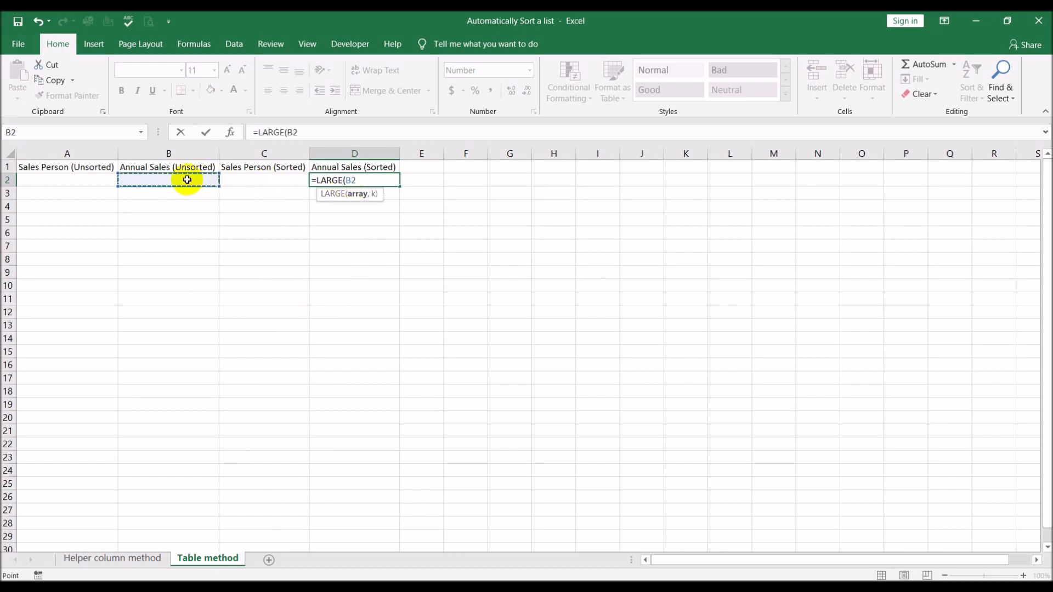
pyautogui.press('F8')
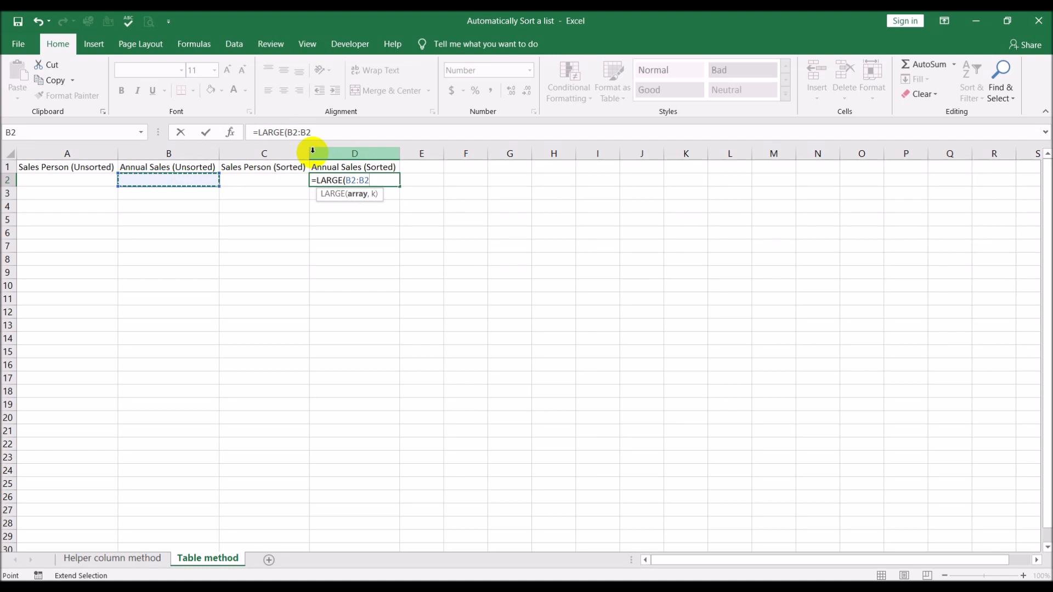
pyautogui.write(',')
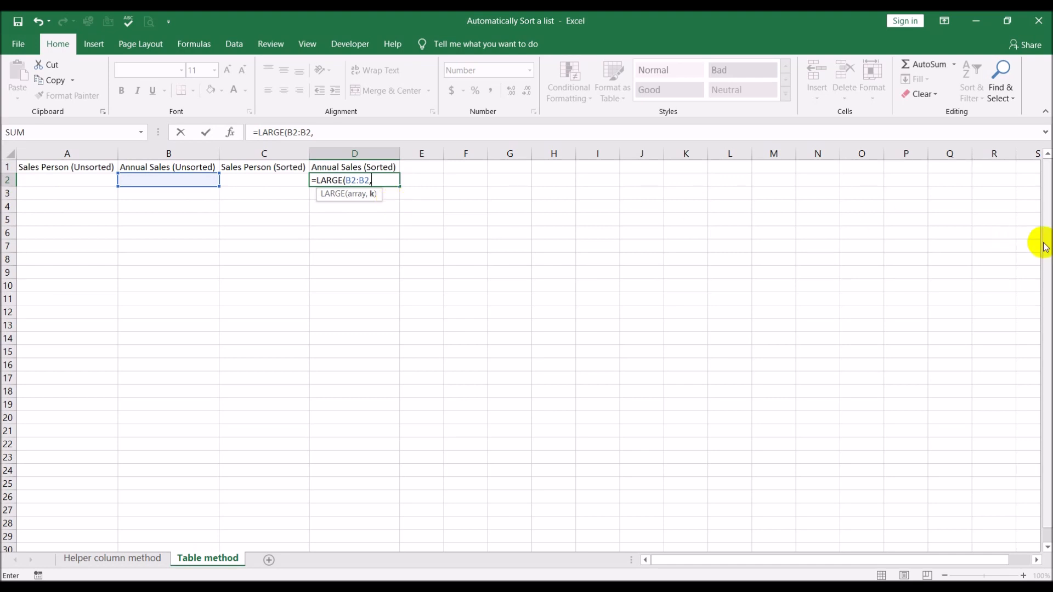
pyautogui.write('row')
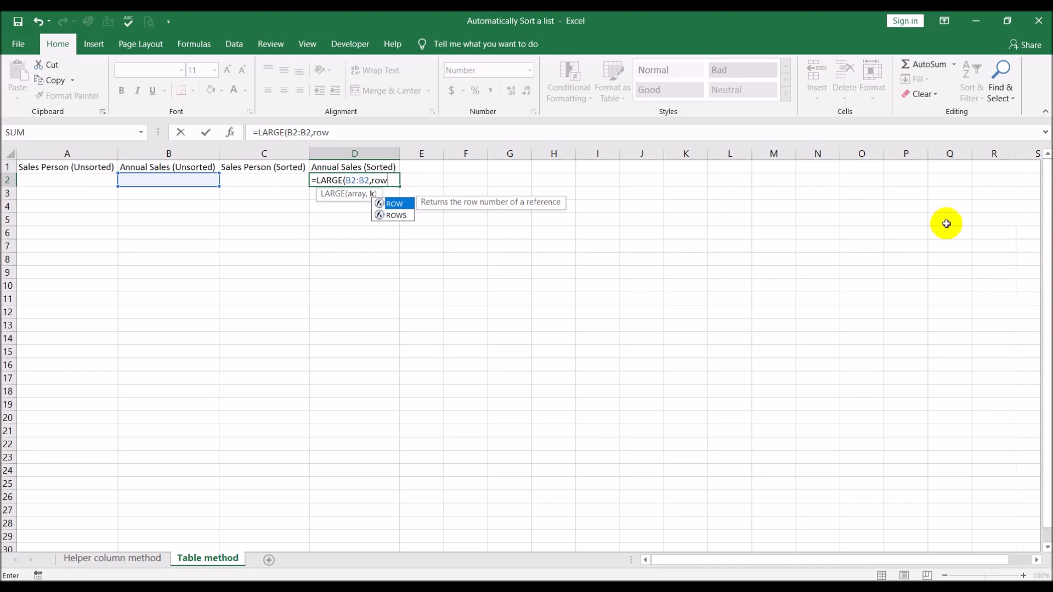
pyautogui.write('(')
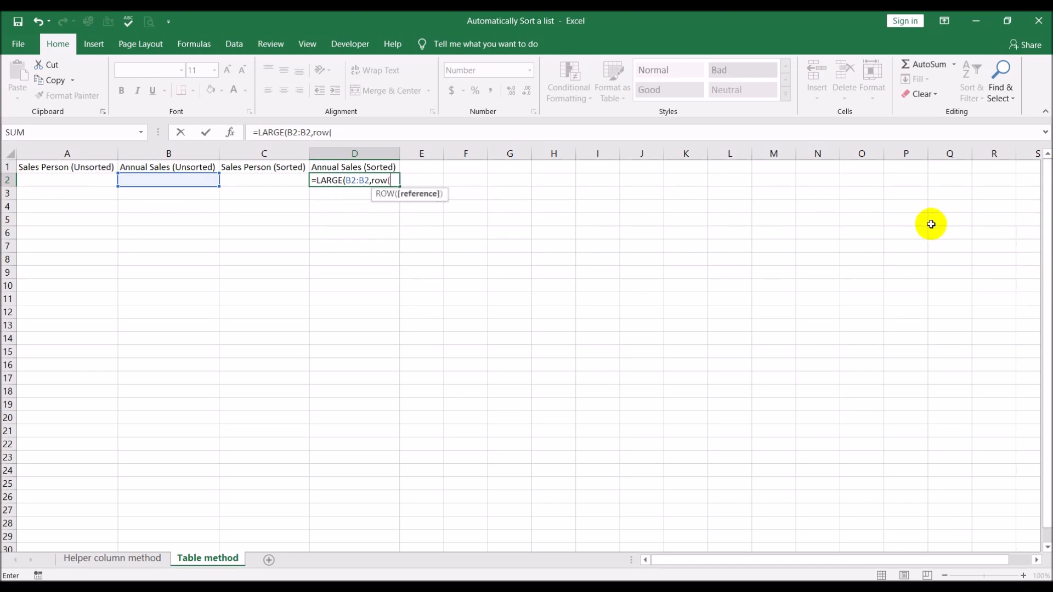
pyautogui.write(')')
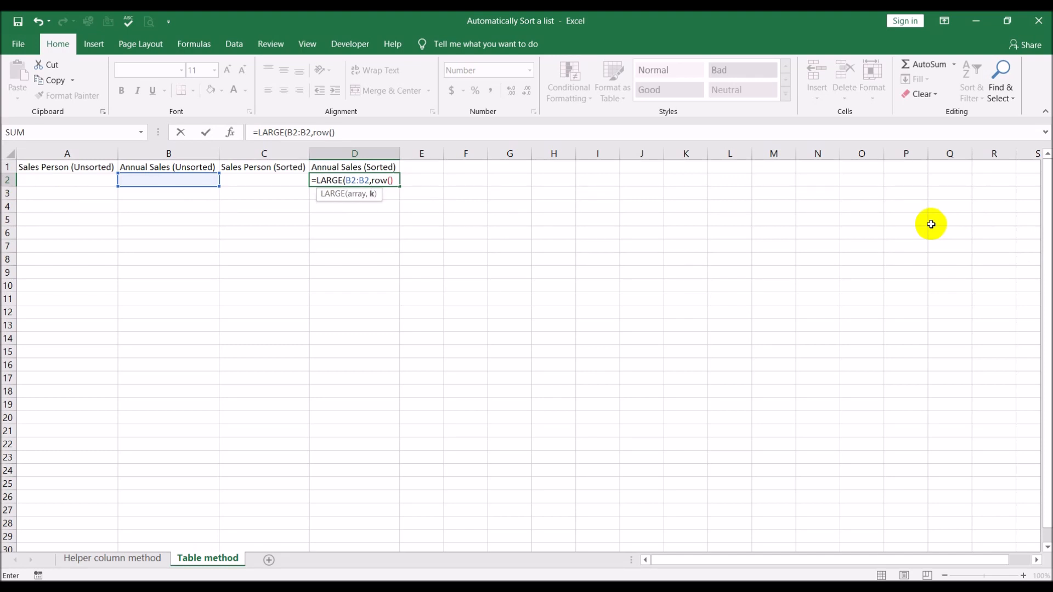
pyautogui.write('-1)')
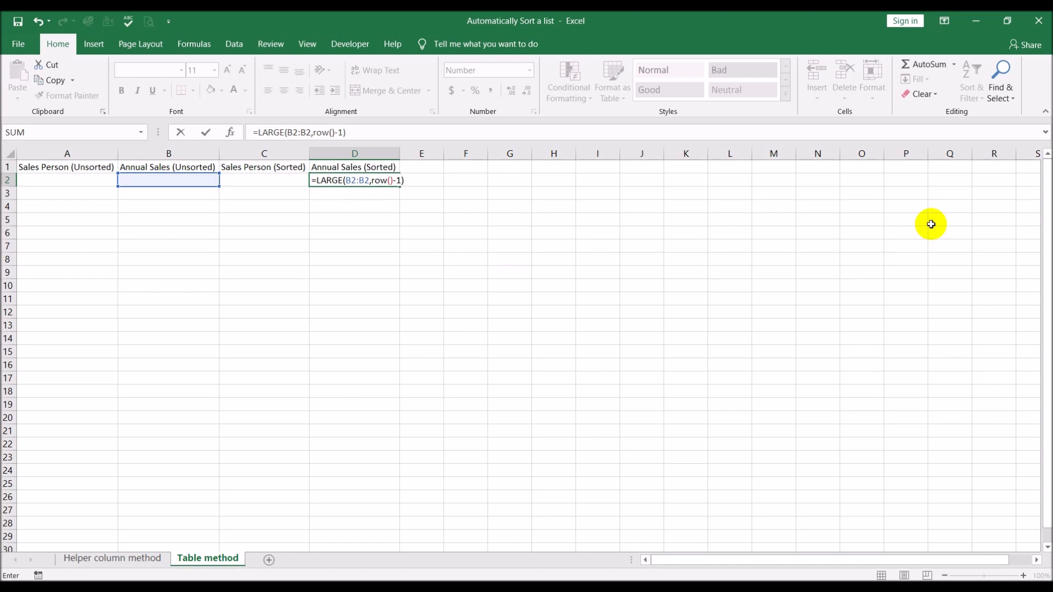
pyautogui.press('Return')
pyautogui.press('Up')
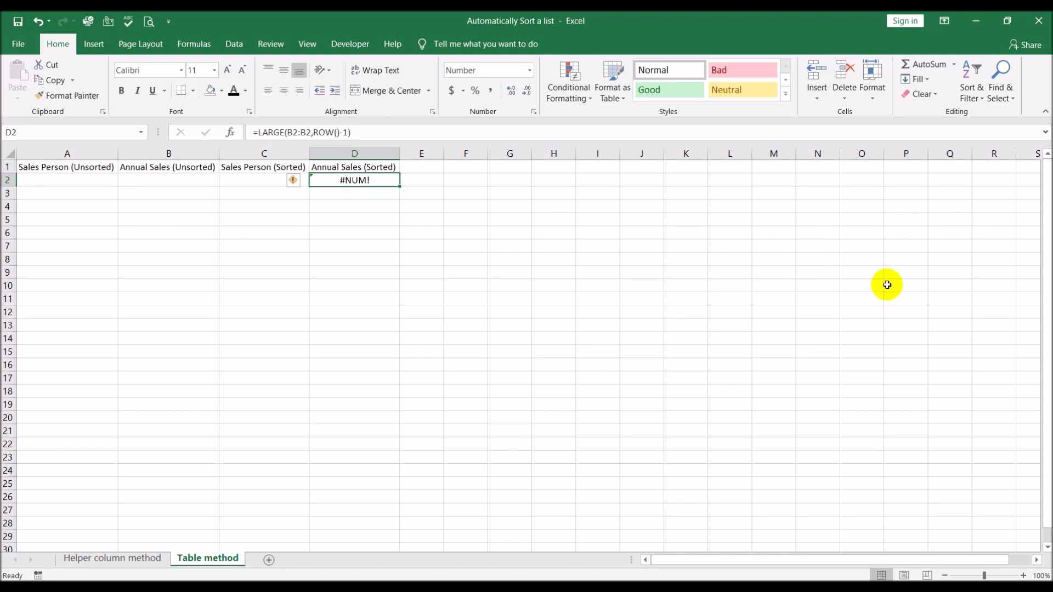
# Review the LARGE formula in D2 of the Helper column method sheet for comparison, and return to the Table method sheet.
pyautogui.click(114, 558)
pyautogui.click(356, 180)
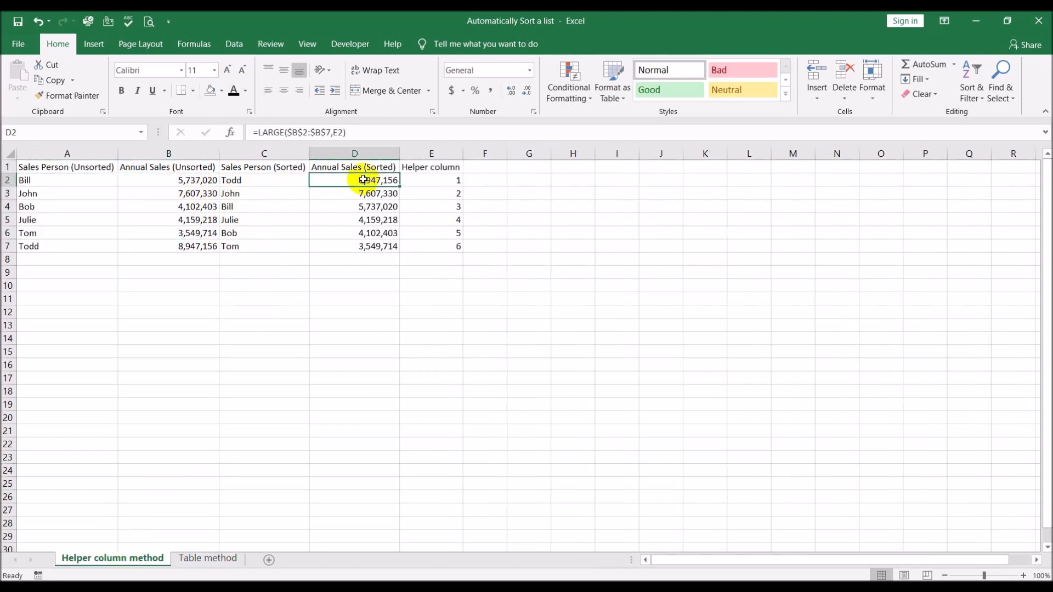
pyautogui.click(193, 559)
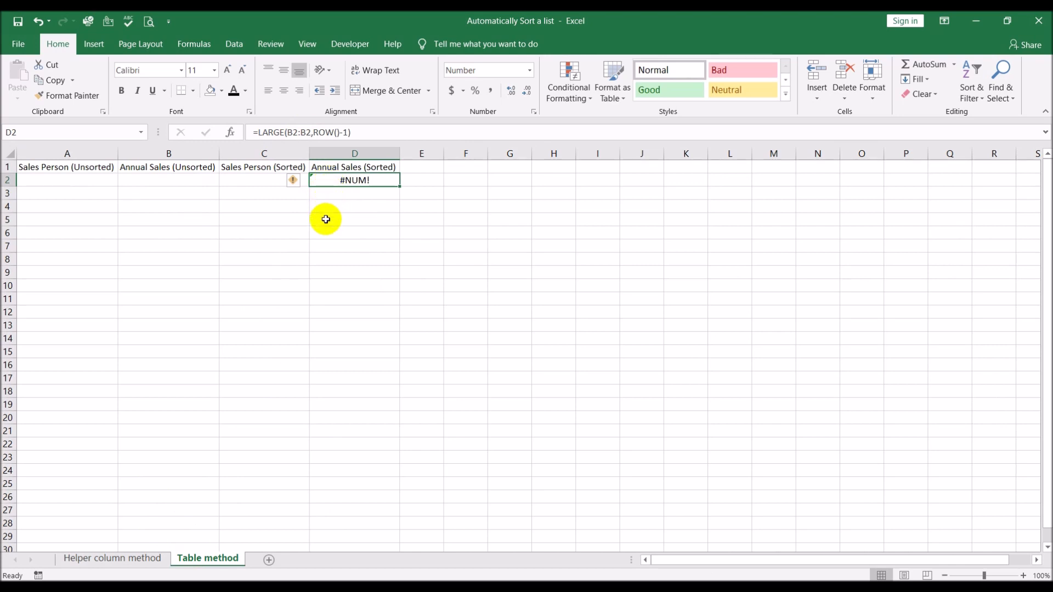
# Make the first B2 reference absolute in D2's formula, giving =LARGE($B$2:B2,ROW()-1).
pyautogui.click(294, 133)
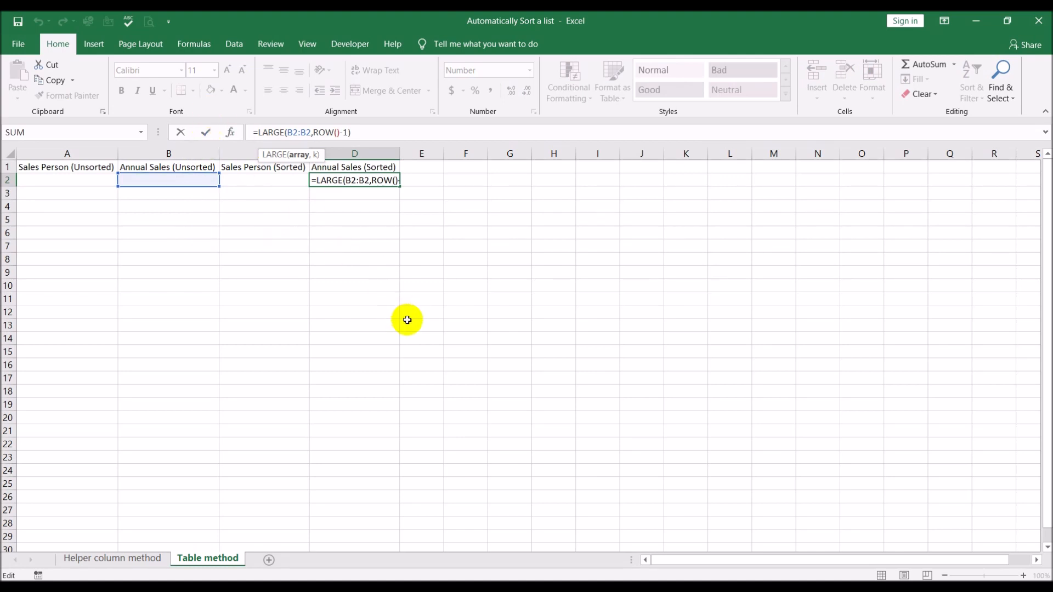
pyautogui.press('F4')
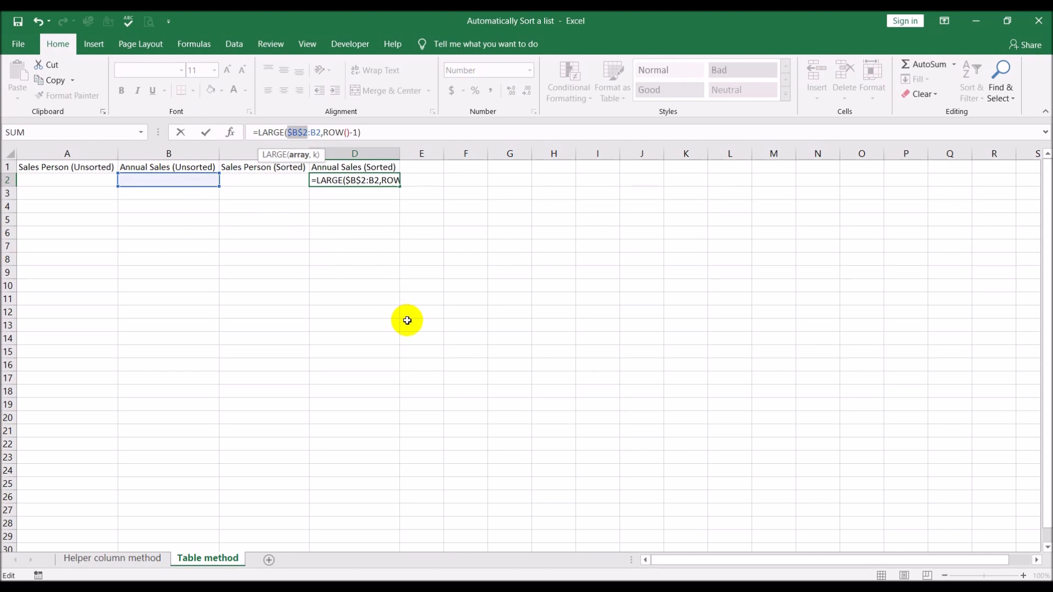
pyautogui.press('Return')
# Enter =INDEX(A2:A2,MATCH(D2,B2:B2,0)) in C2 of the Table method sheet.
pyautogui.click(265, 183)
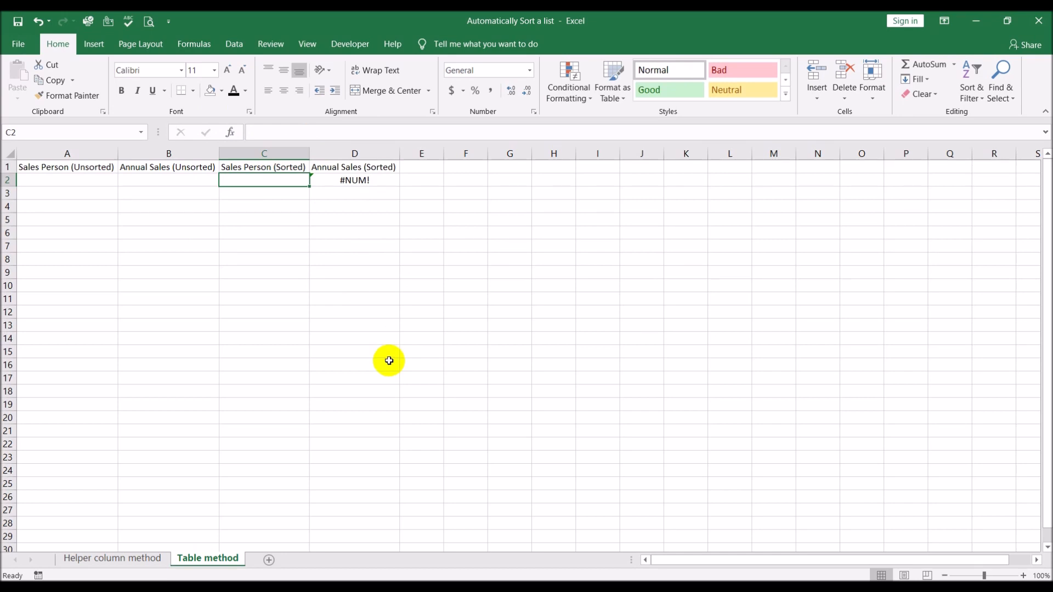
pyautogui.write('=inded')
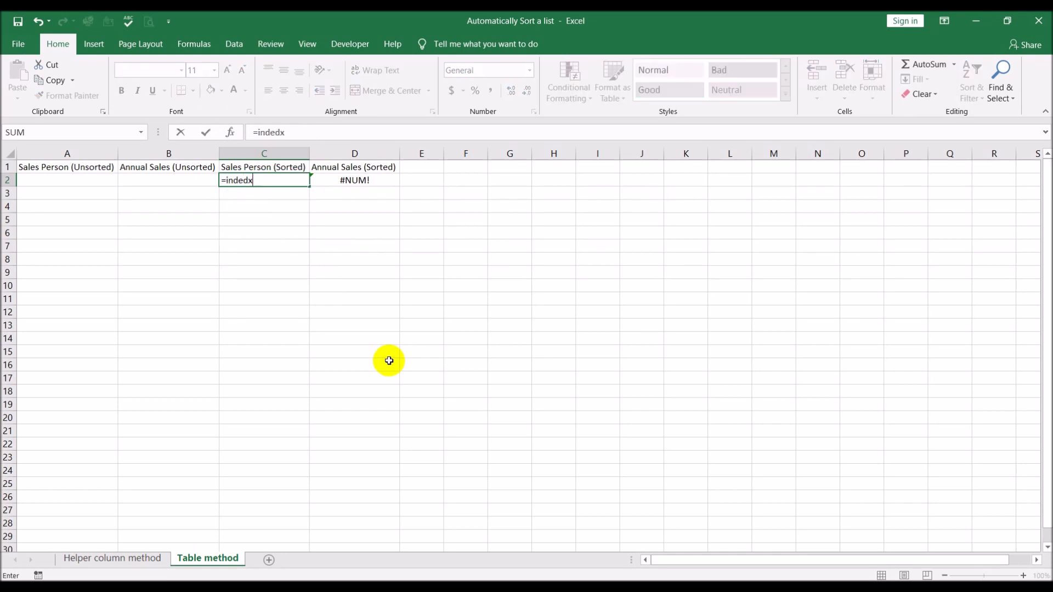
pyautogui.press('BackSpace')
pyautogui.write('x(')
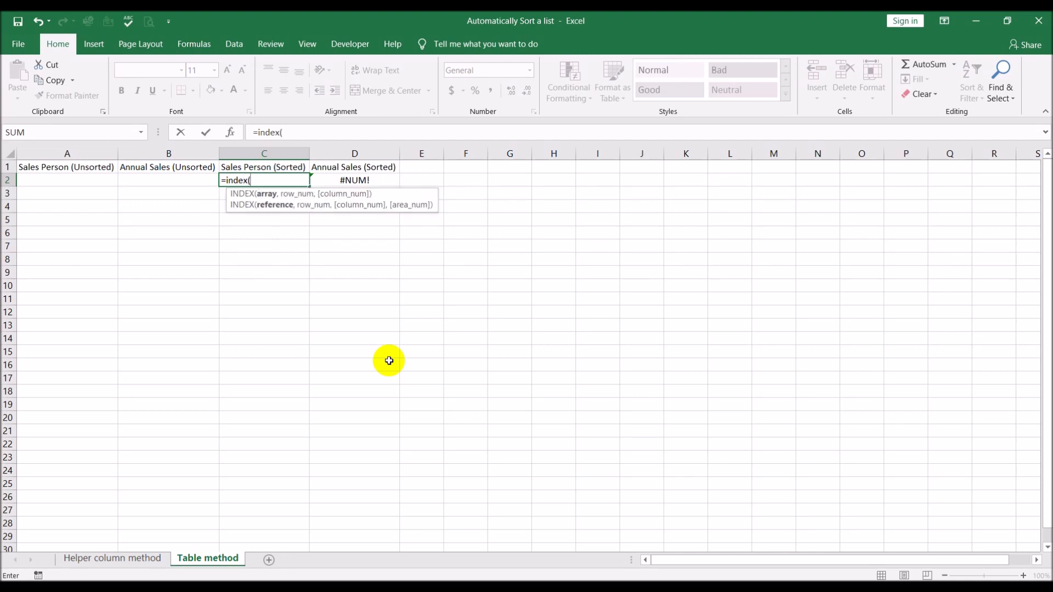
pyautogui.click(66, 182)
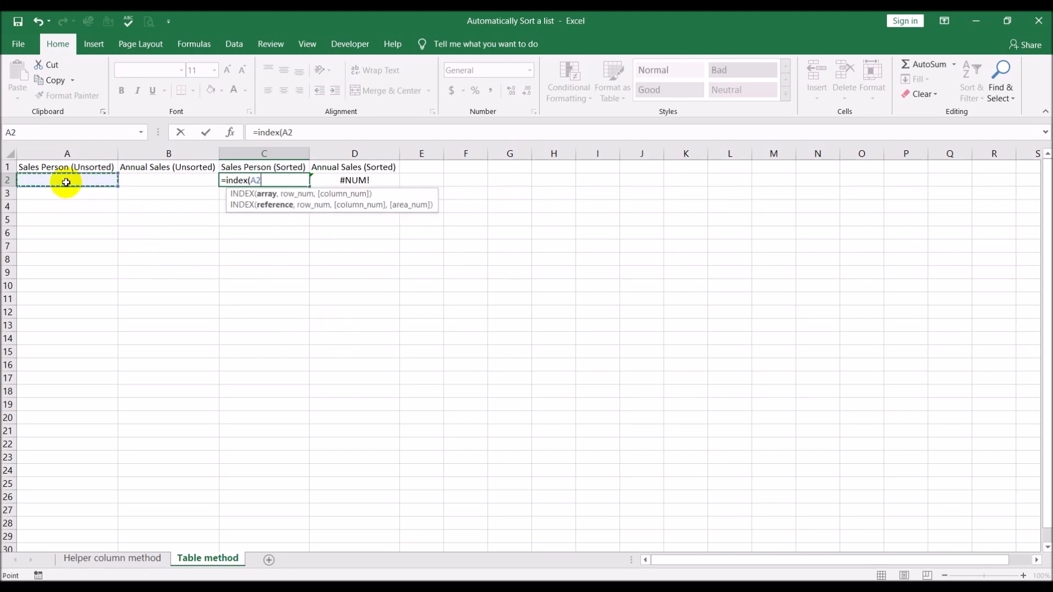
pyautogui.press('F8')
pyautogui.write(',match(')
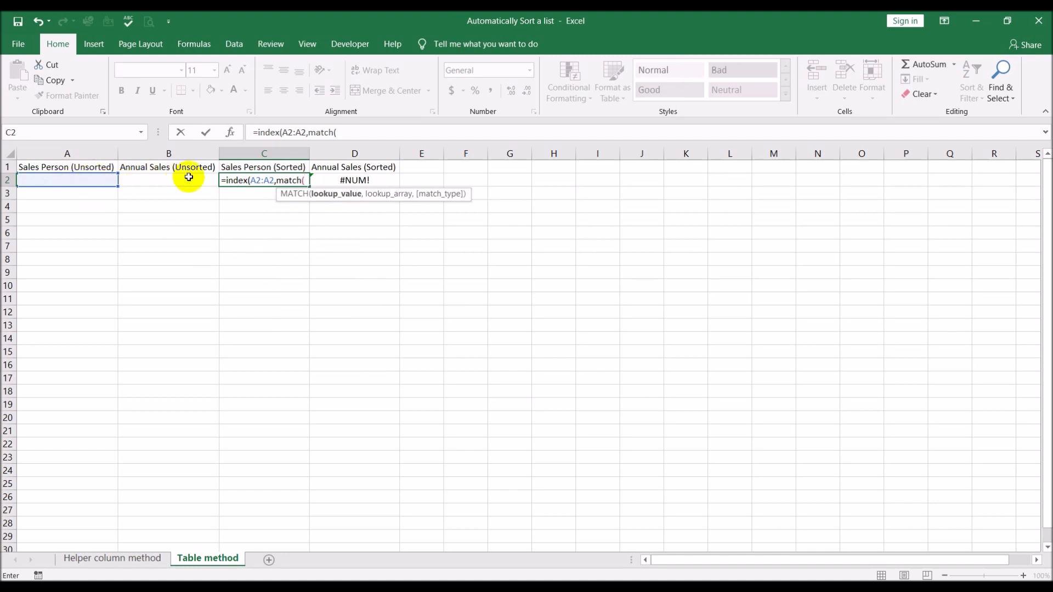
pyautogui.click(358, 181)
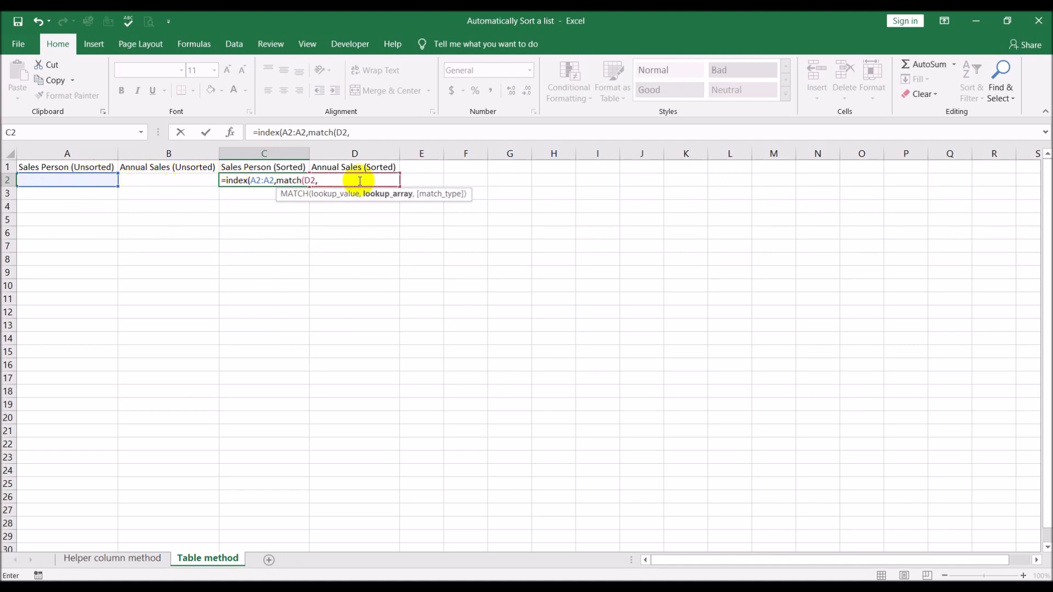
pyautogui.write(',')
pyautogui.click(162, 180)
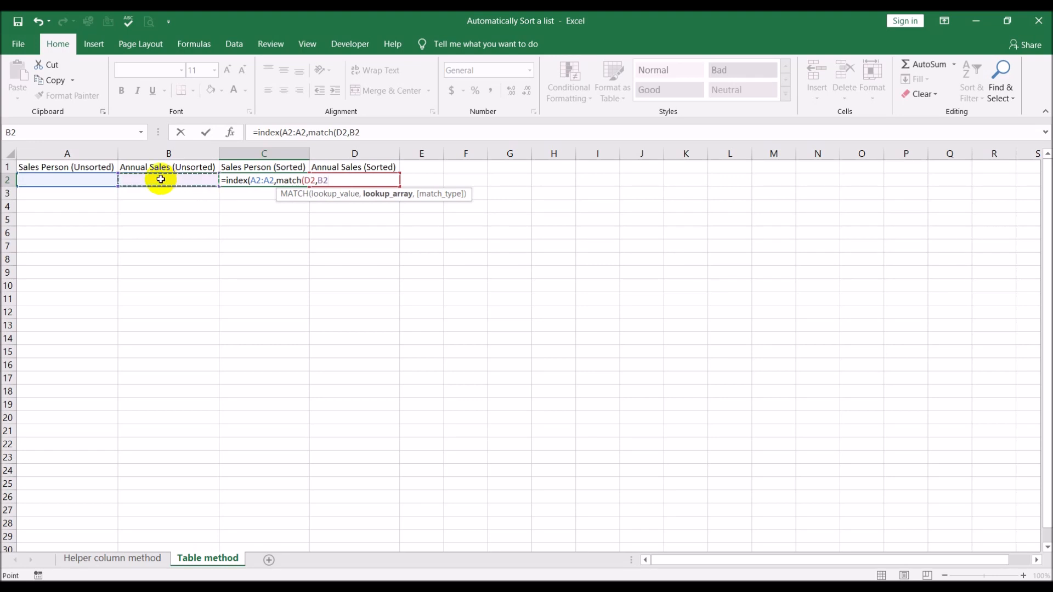
pyautogui.press('F8')
pyautogui.write(',0))')
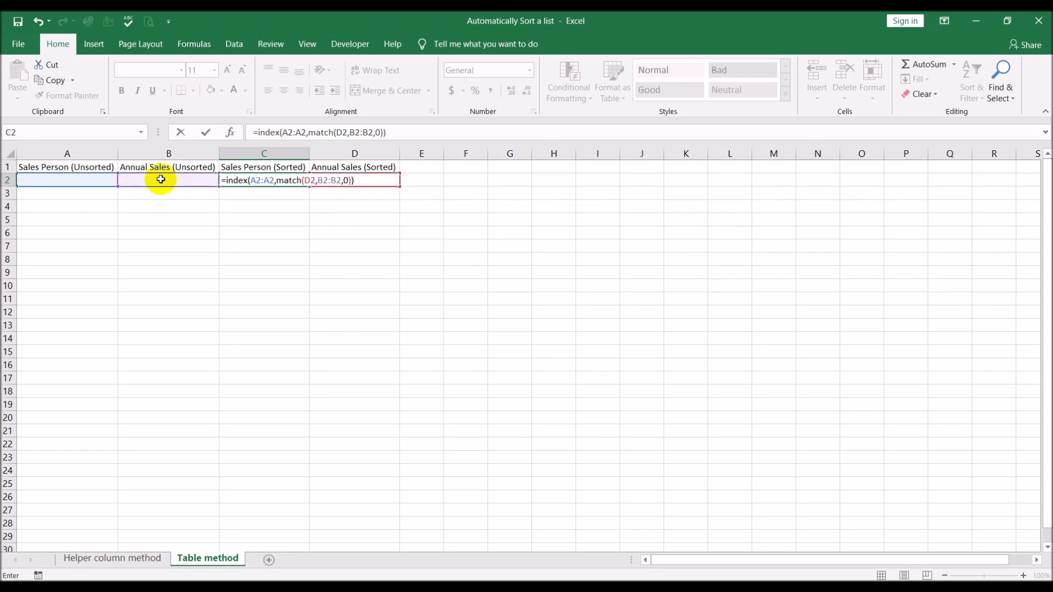
pyautogui.press('Return')
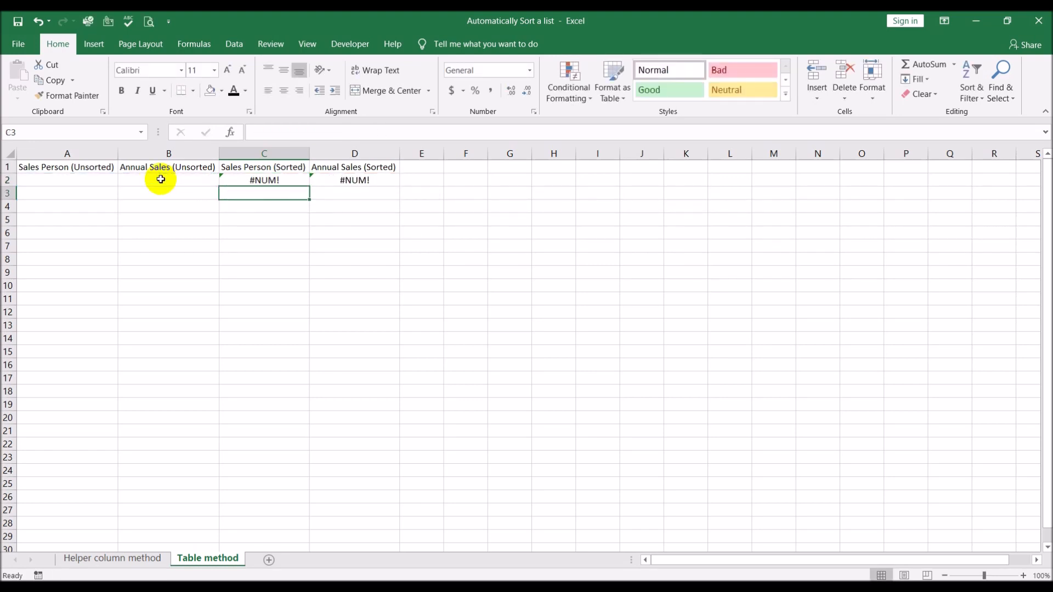
# Make the starting references absolute in C2's formula, giving =INDEX($A$2:A2,MATCH(D2,$B$2:B2,0)).
pyautogui.press('Up')
pyautogui.press('Right')
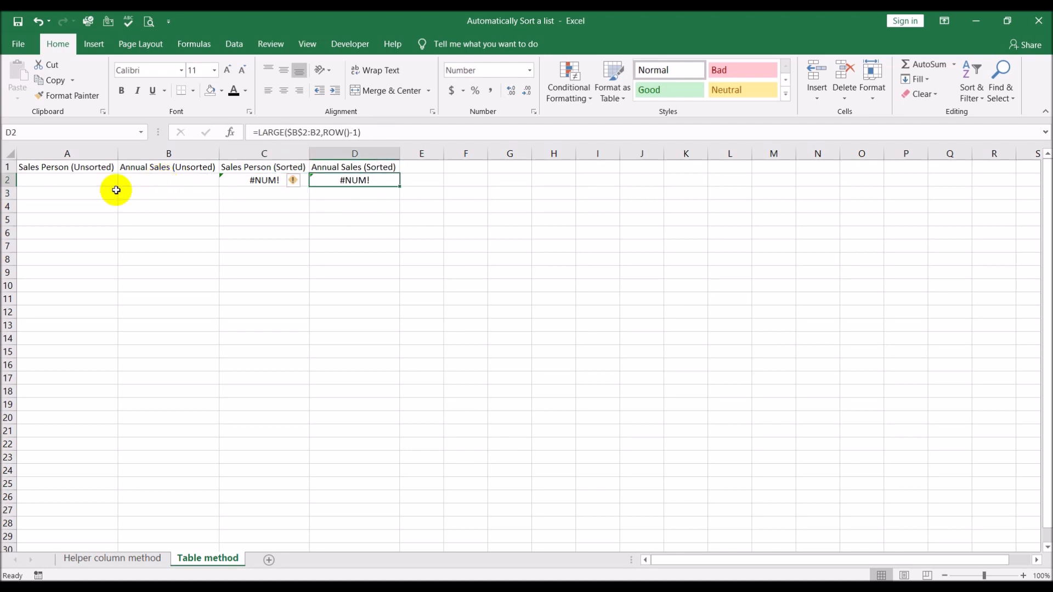
pyautogui.click(253, 181)
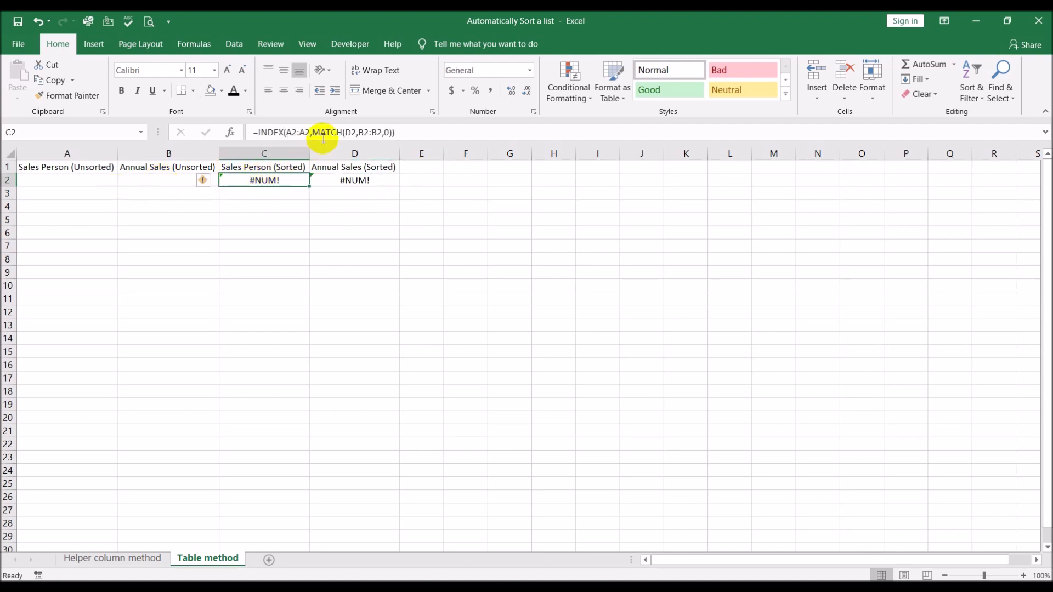
pyautogui.click(294, 130)
pyautogui.click(294, 130)
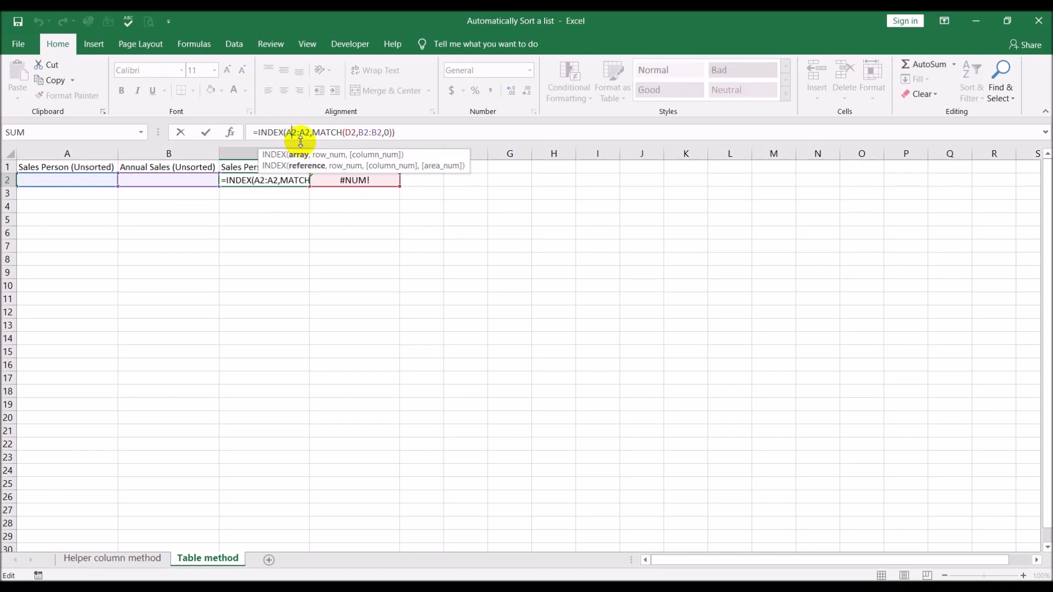
pyautogui.press('F4')
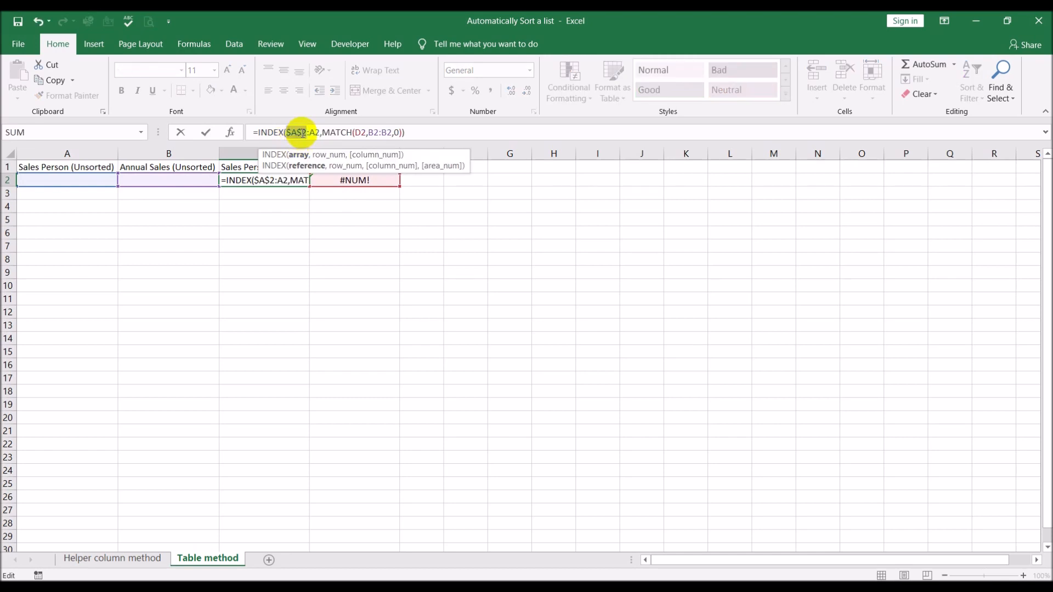
pyautogui.click(373, 132)
pyautogui.press('F4')
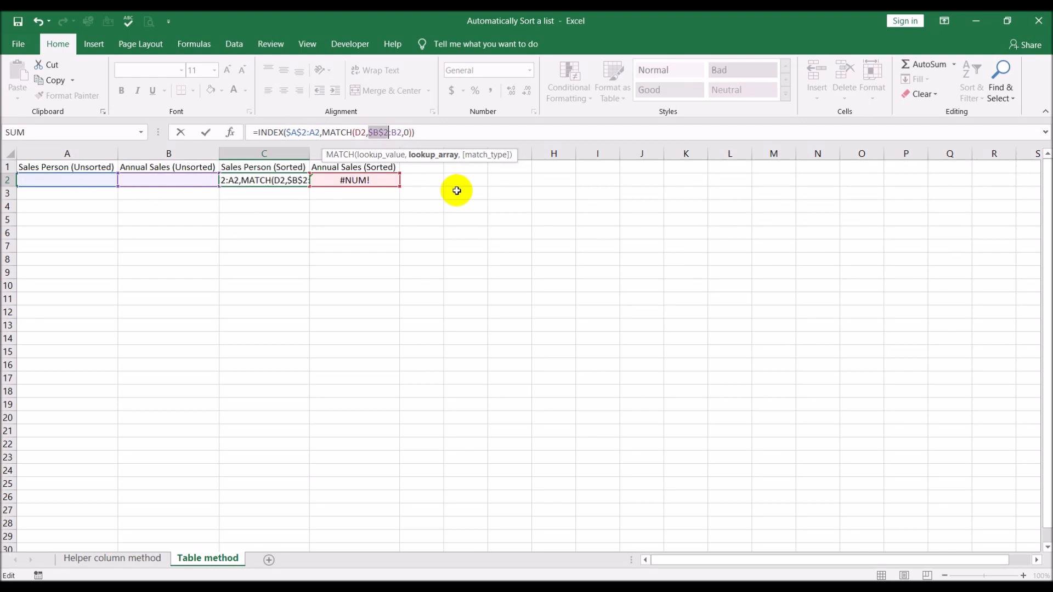
pyautogui.press('Return')
# Convert A1:D2 into a table with headers and autofit the sheet's column widths.
pyautogui.click(477, 299)
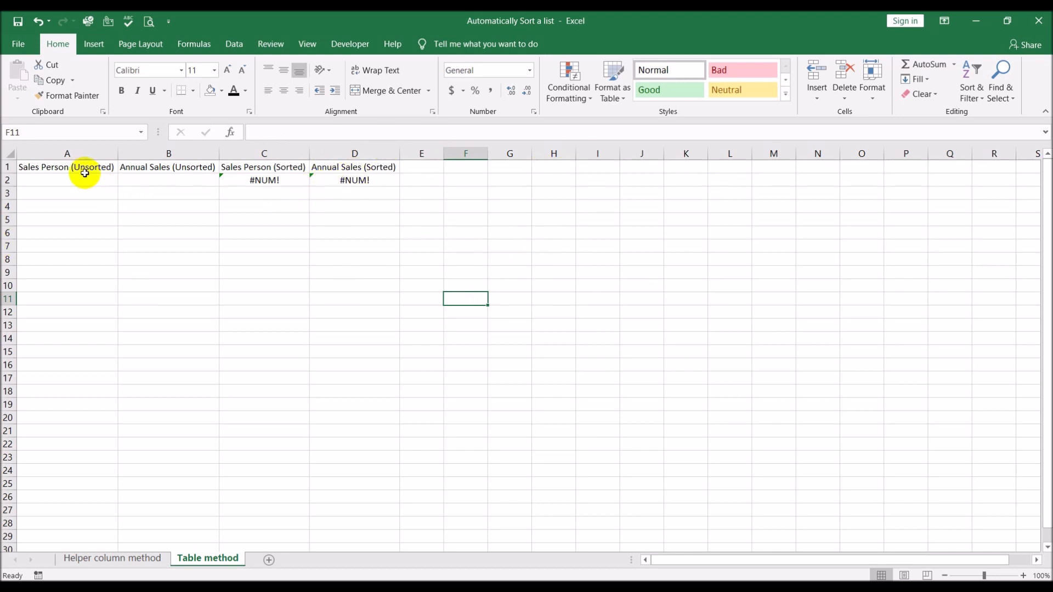
pyautogui.moveTo(84, 173); pyautogui.dragTo(360, 178)
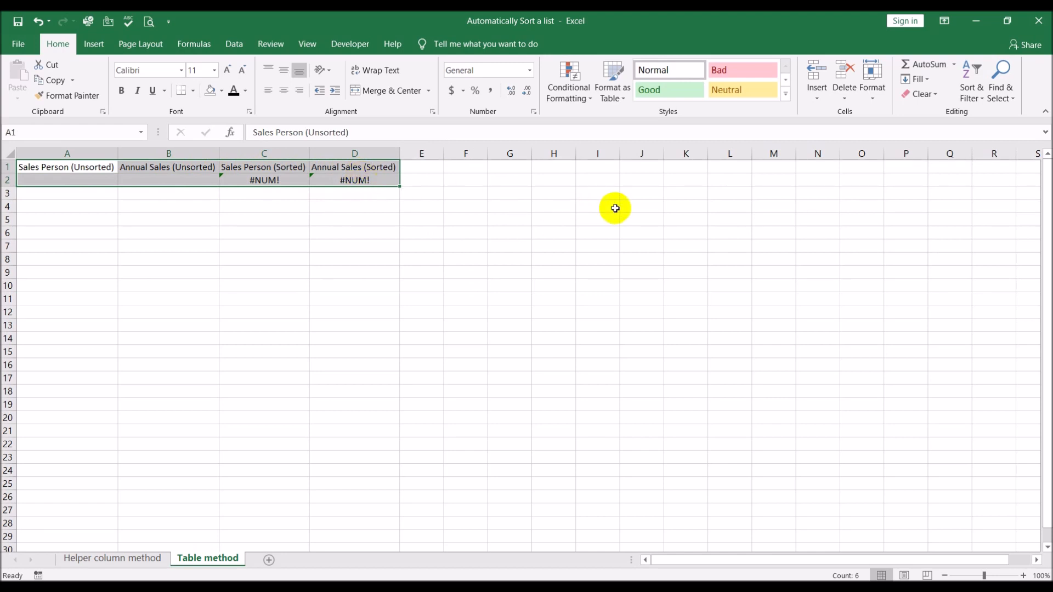
pyautogui.hotkey('ctrl', 't')
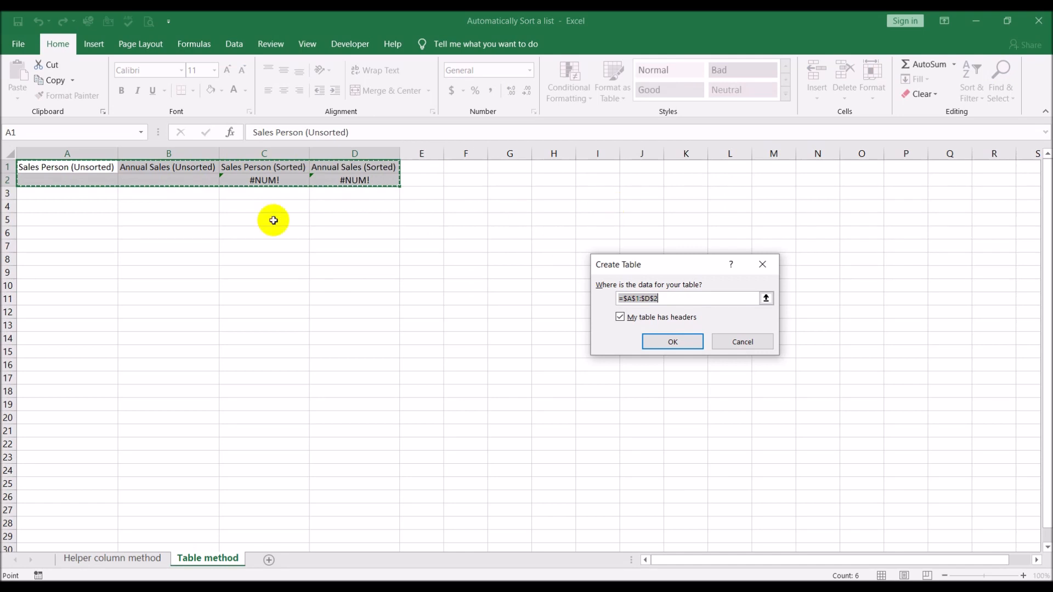
pyautogui.moveTo(702, 264); pyautogui.dragTo(490, 263)
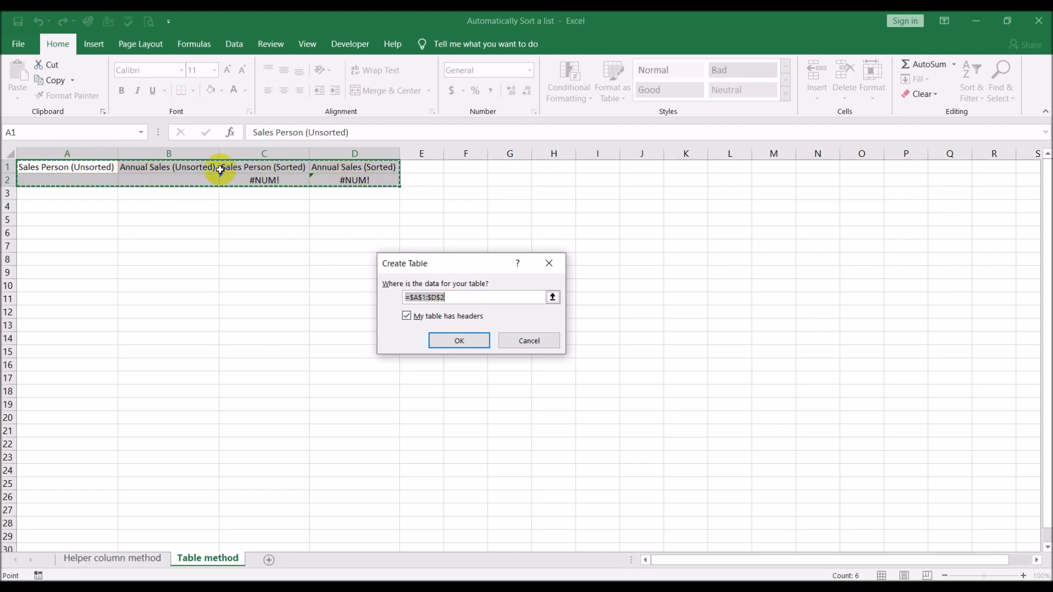
pyautogui.click(449, 342)
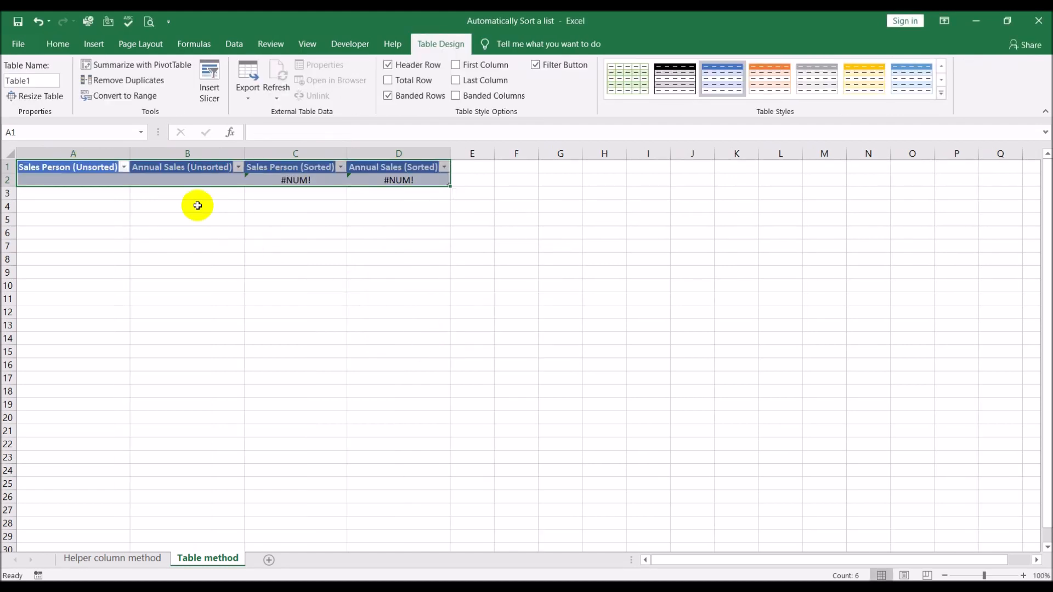
pyautogui.click(10, 153)
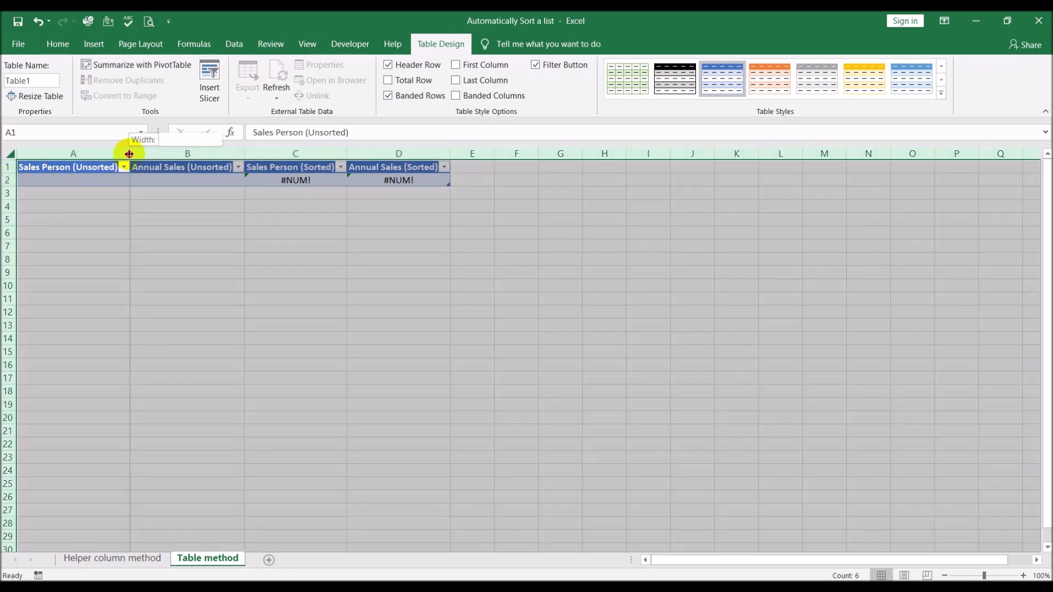
pyautogui.moveTo(129, 153); pyautogui.dragTo(130, 154)
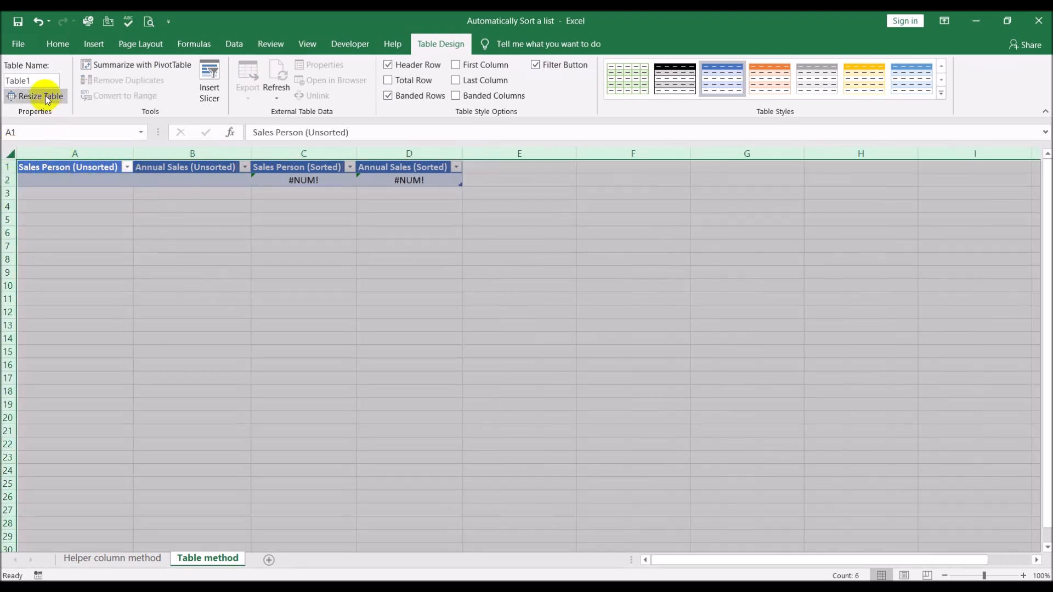
# Rename the new table as Sales_Figures.
pyautogui.moveTo(39, 81); pyautogui.dragTo(25, 81)
pyautogui.press('BackSpace')
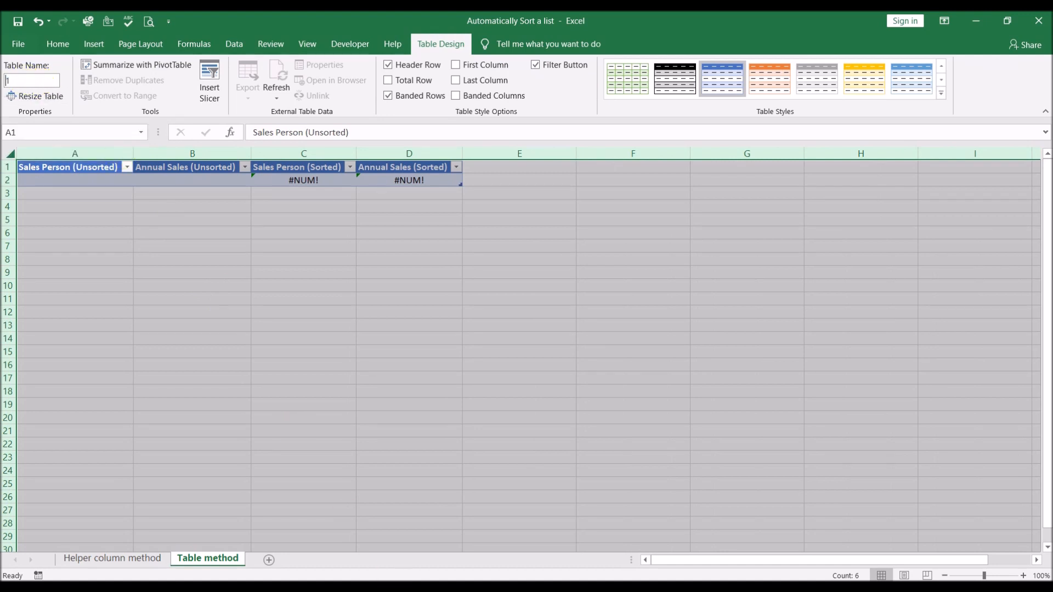
pyautogui.write('Sles')
pyautogui.press('BackSpace')
pyautogui.press('BackSpace')
pyautogui.press('BackSpace')
pyautogui.write('ales_Figures')
pyautogui.press('Return')
pyautogui.click(322, 328)
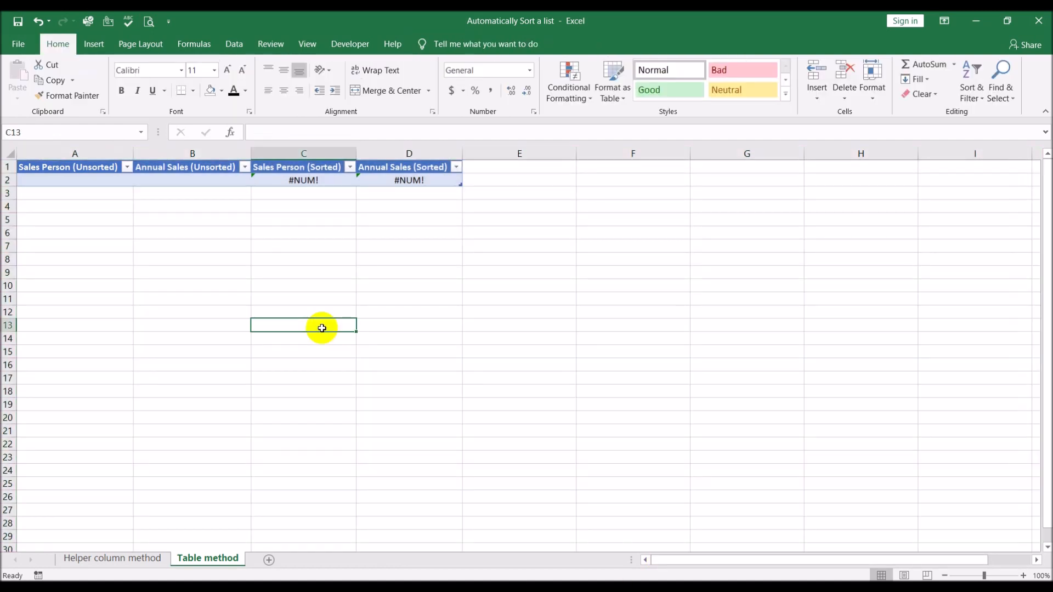
# Enter the first salesperson's name in A2 with annual sales of 5737020 in B2, and add a new table row.
pyautogui.click(81, 181)
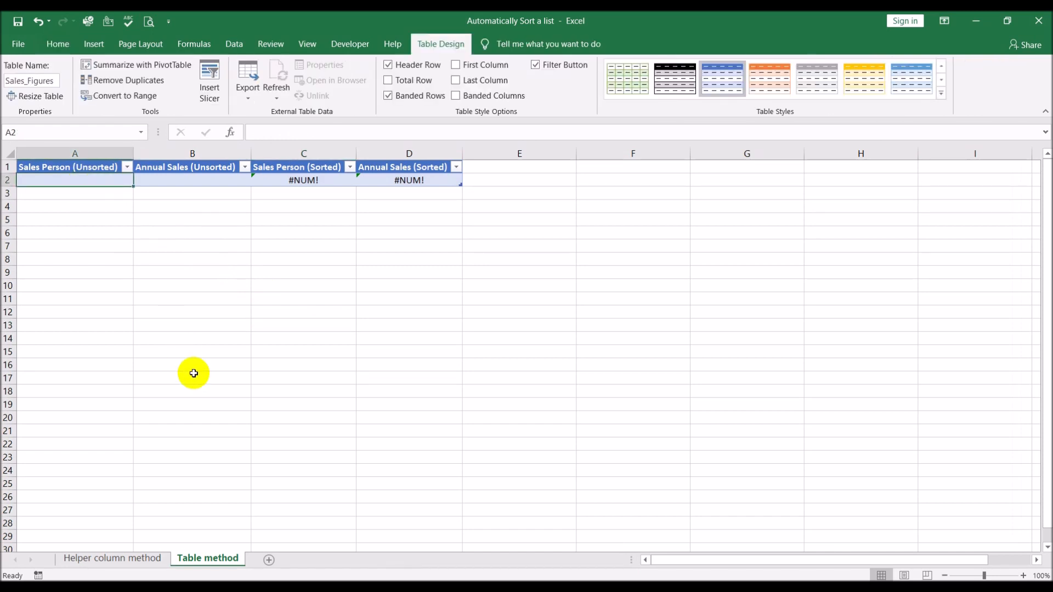
pyautogui.write('Bill')
pyautogui.press('Tab')
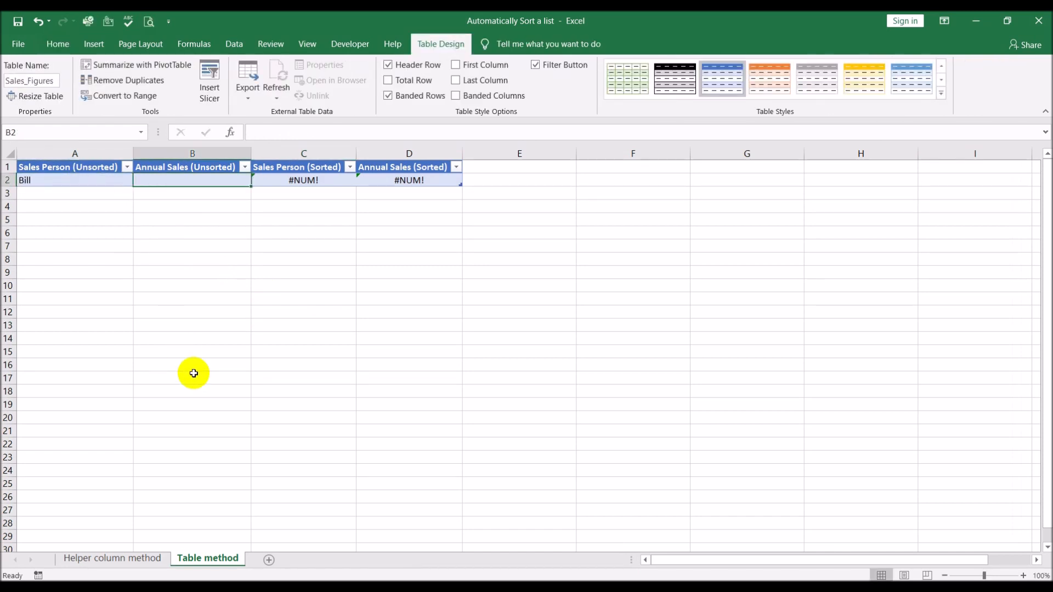
pyautogui.write('573')
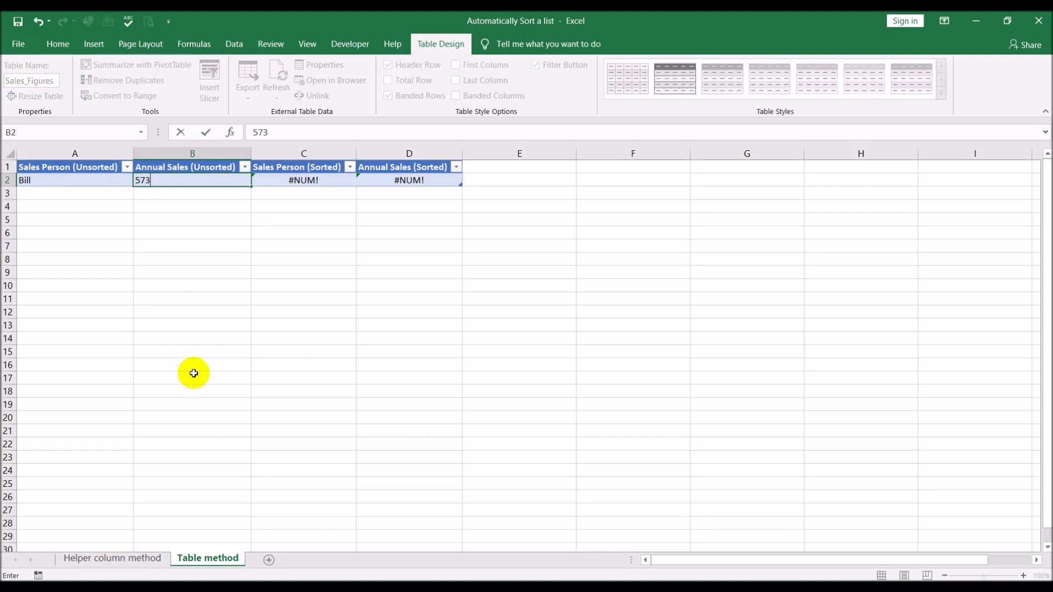
pyautogui.write('7020')
pyautogui.press('Tab')
pyautogui.press('Tab')
pyautogui.press('Tab')
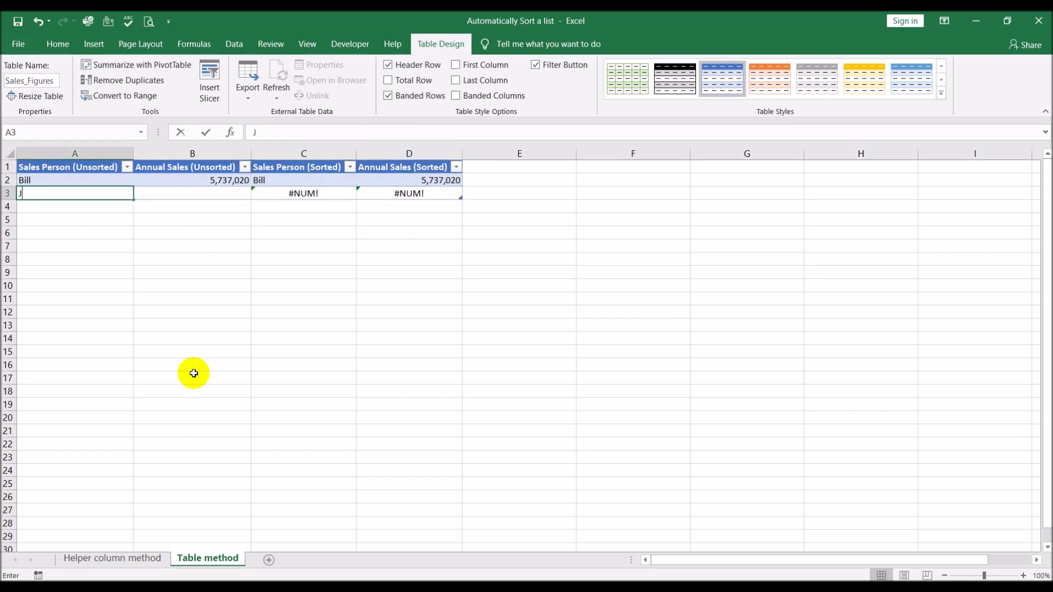
# Enter the second salesperson's name in A3 with annual sales of 7607330 in B3, and add another table row.
pyautogui.write('John')
pyautogui.press('Tab')
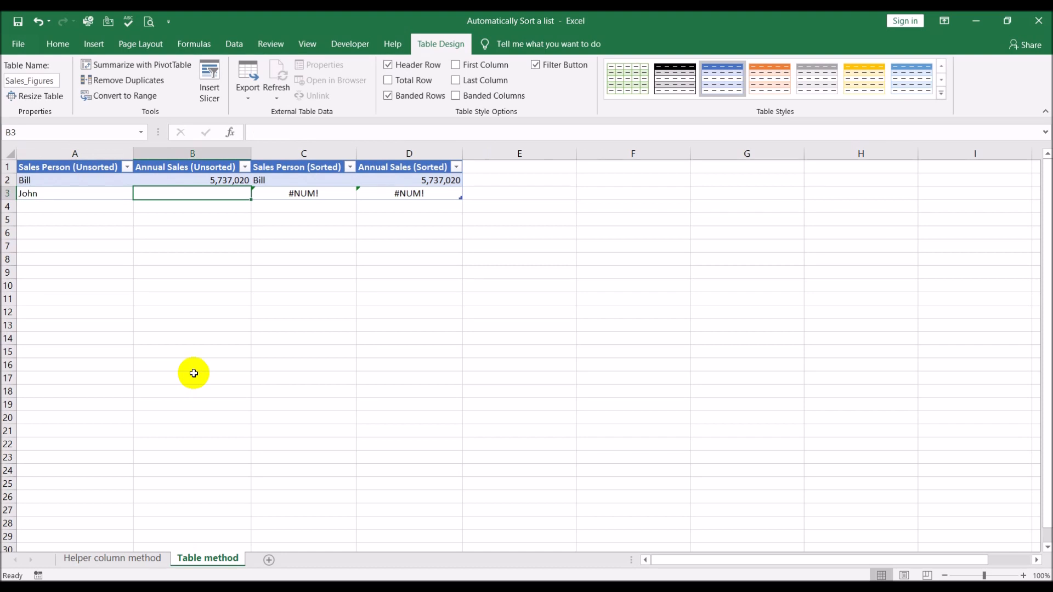
pyautogui.write('7607')
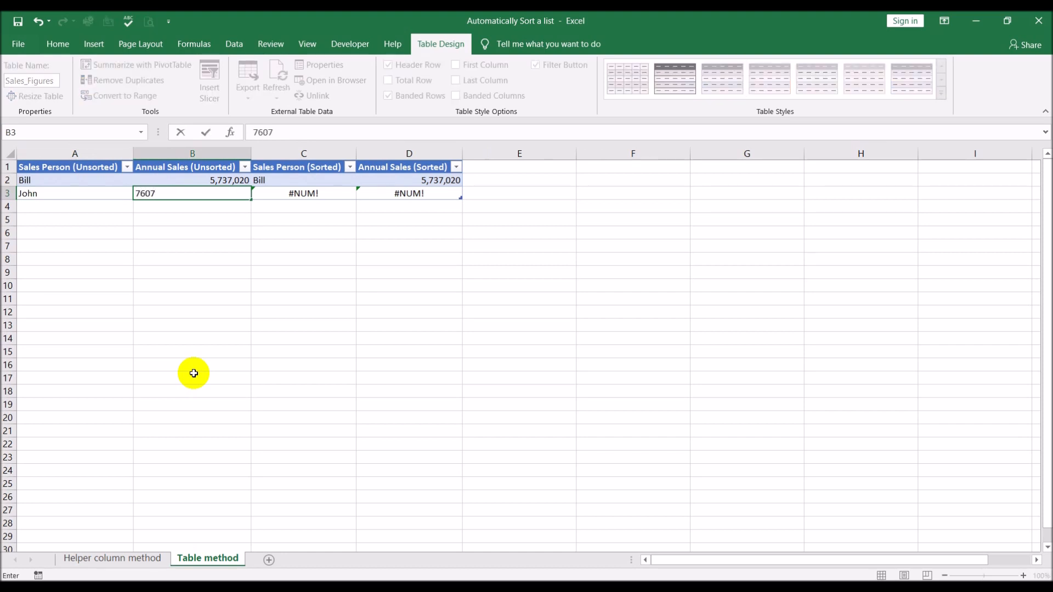
pyautogui.write('330')
pyautogui.press('Tab')
pyautogui.press('Tab')
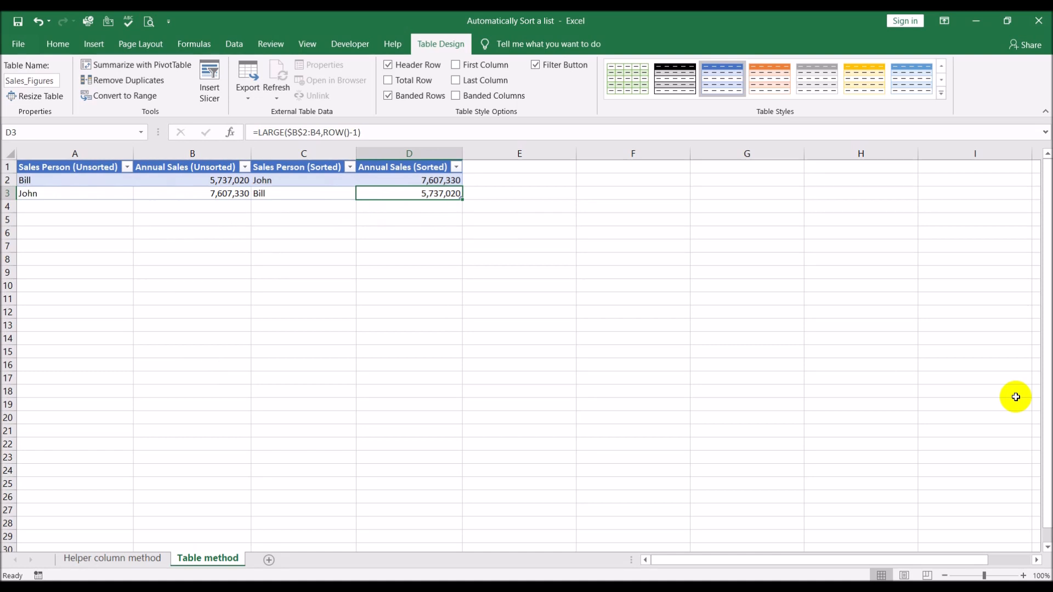
pyautogui.press('Tab')
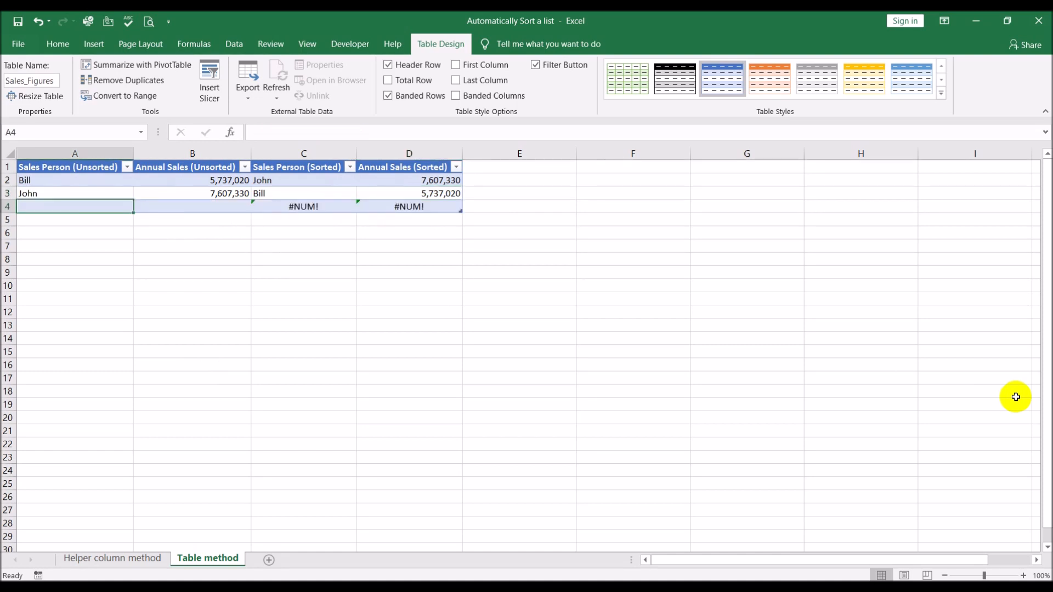
# Enter the third salesperson's name in A4 with annual sales of 4102403 in B4, and add another table row.
pyautogui.write('Bob')
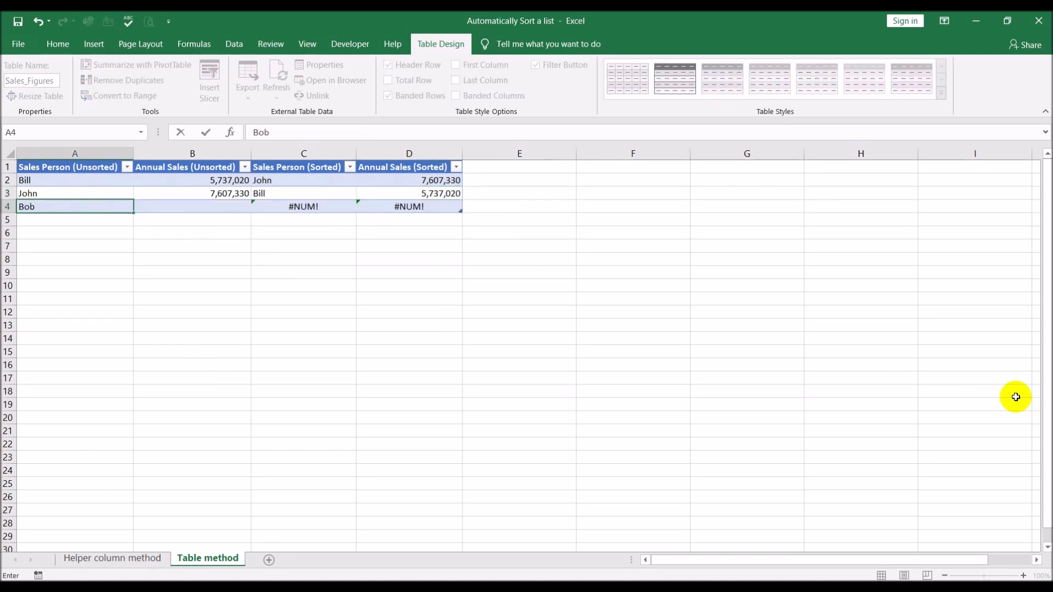
pyautogui.press('Tab')
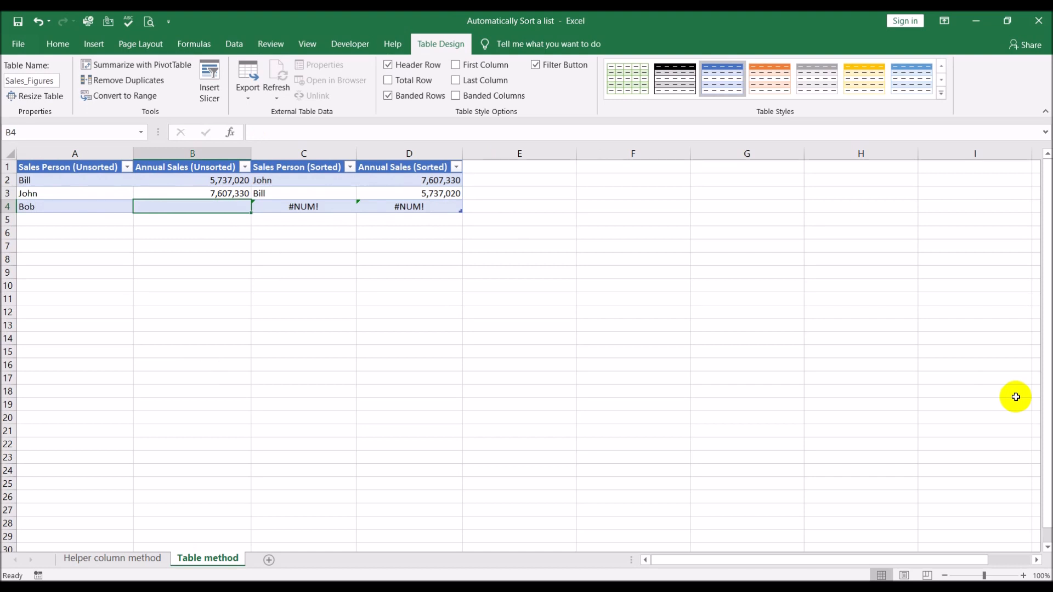
pyautogui.write('4102')
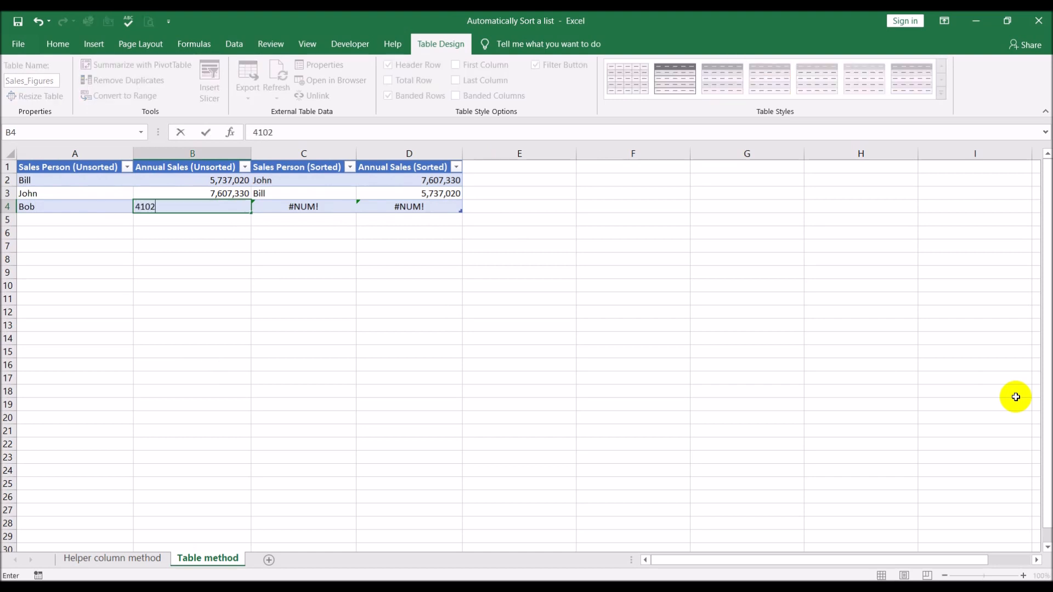
pyautogui.write('403')
pyautogui.press('Tab')
pyautogui.press('Tab')
pyautogui.press('Tab')
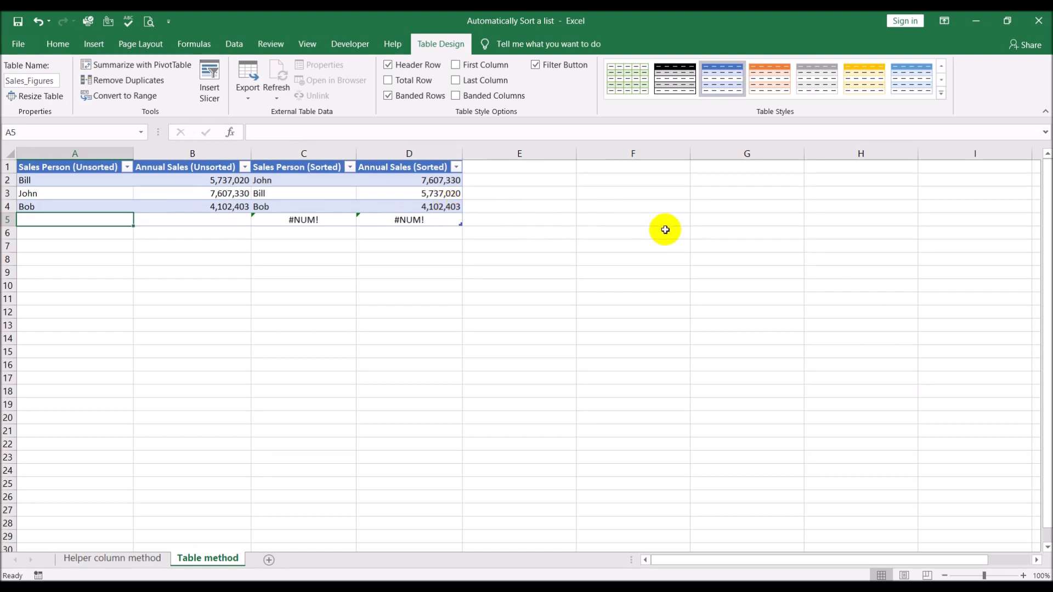
# Enter the fourth salesperson's name in A5 with annual sales of 4159218 in B5, and add another table row.
pyautogui.write('Jui')
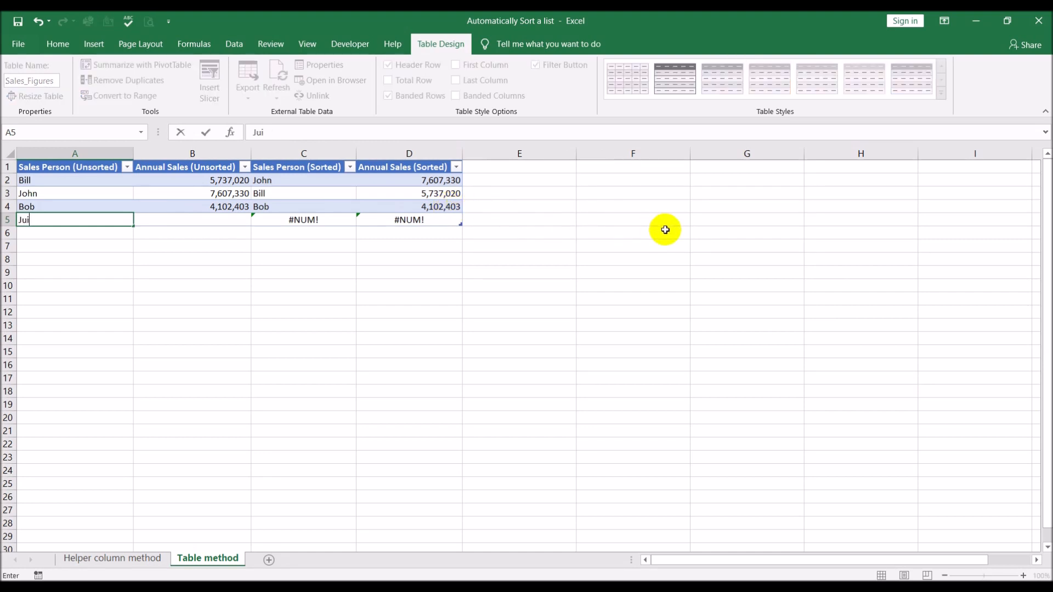
pyautogui.press('BackSpace')
pyautogui.write('lie')
pyautogui.press('Tab')
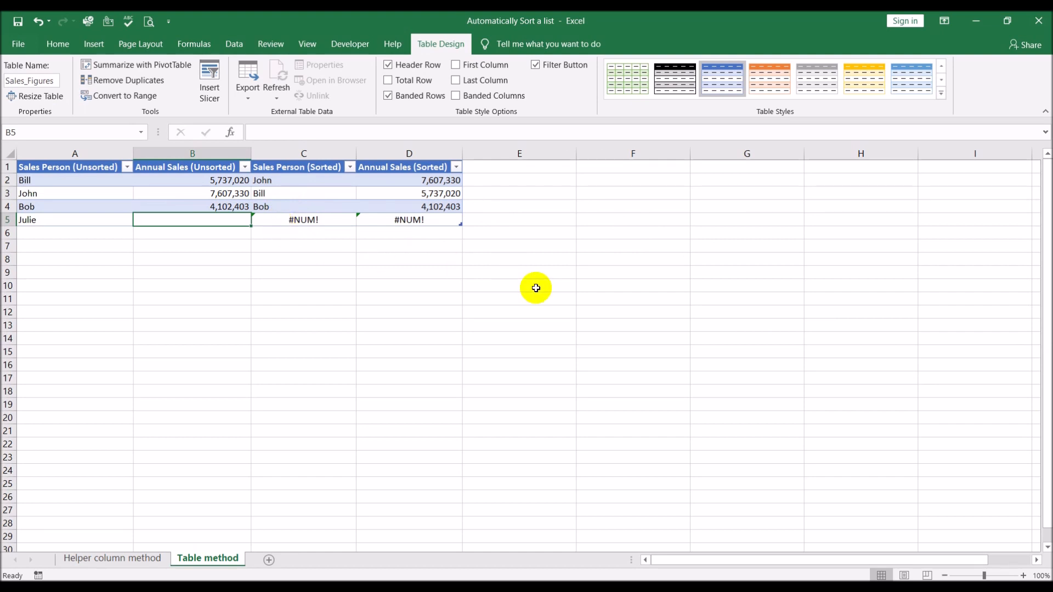
pyautogui.write('4159')
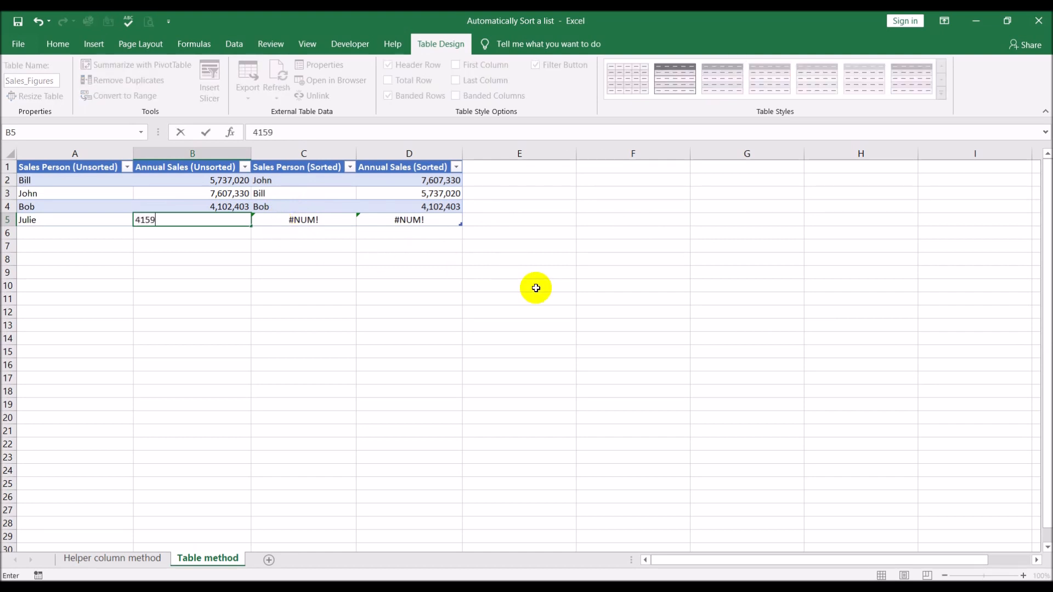
pyautogui.write('218')
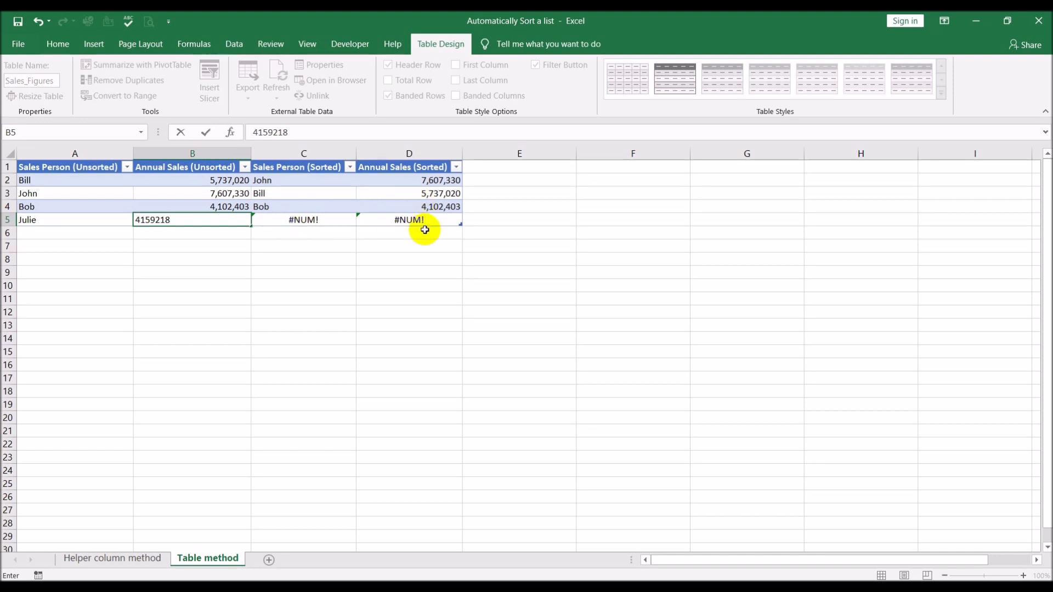
pyautogui.press('Tab')
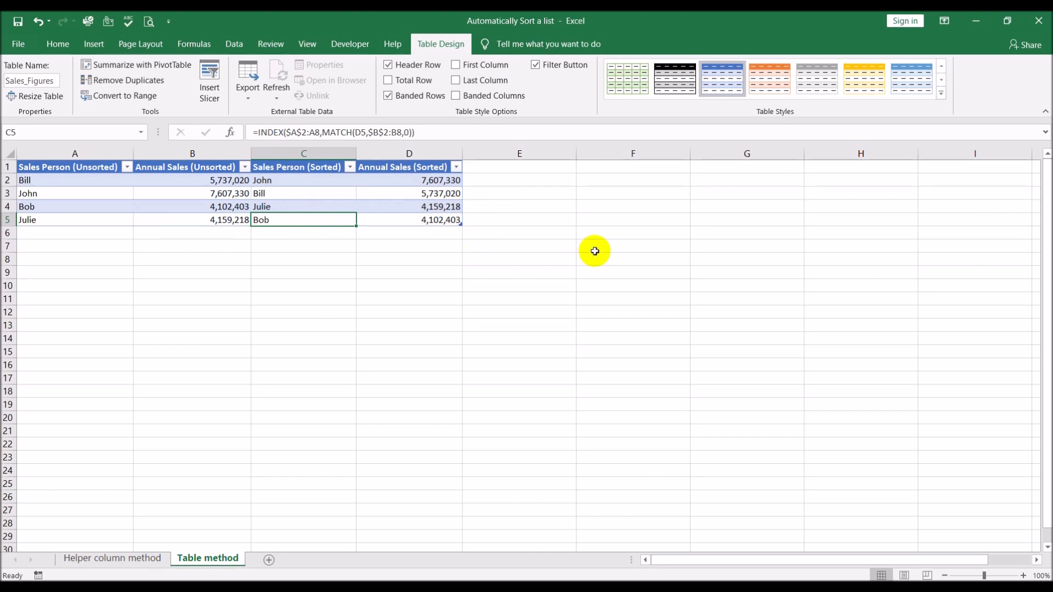
pyautogui.press('Tab')
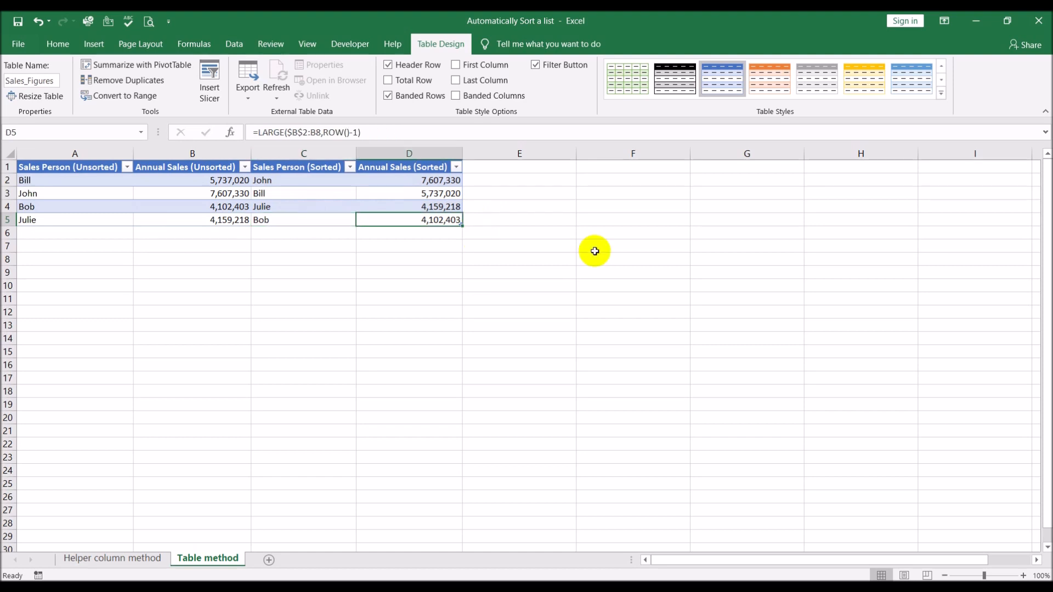
pyautogui.press('Tab')
# Enter the fifth salesperson's name in A6 with annual sales of 3549714 in B6, and add another table row.
pyautogui.write('Tom')
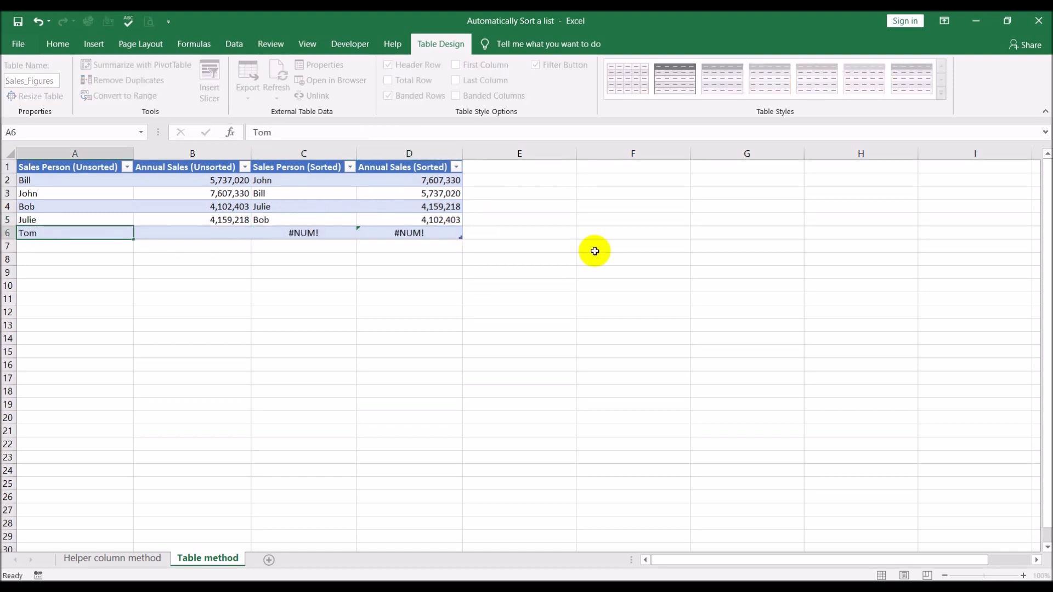
pyautogui.press('Tab')
pyautogui.write('35')
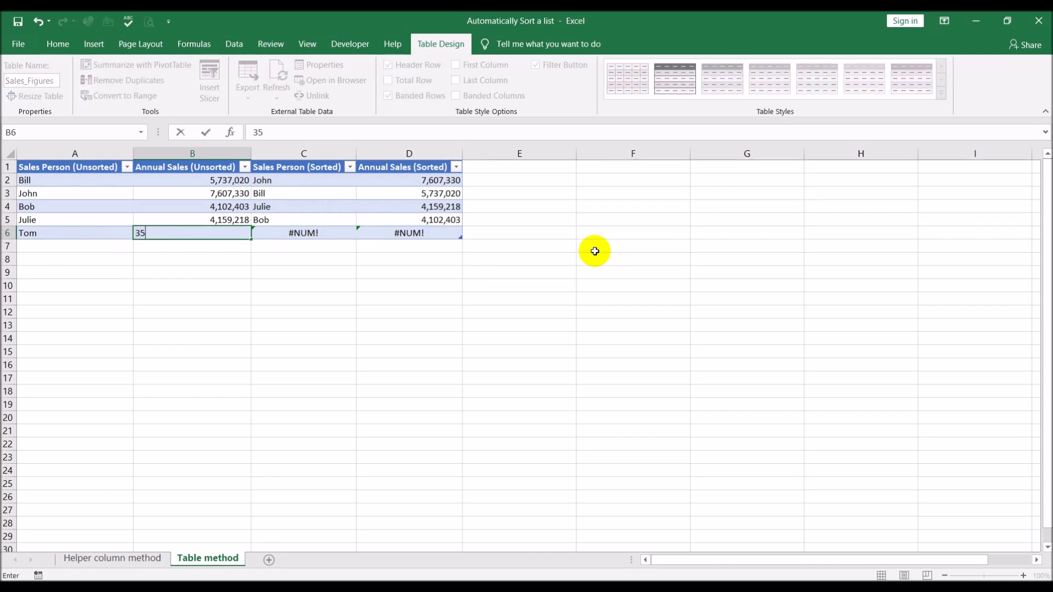
pyautogui.write('49714')
pyautogui.press('Tab')
pyautogui.press('Tab')
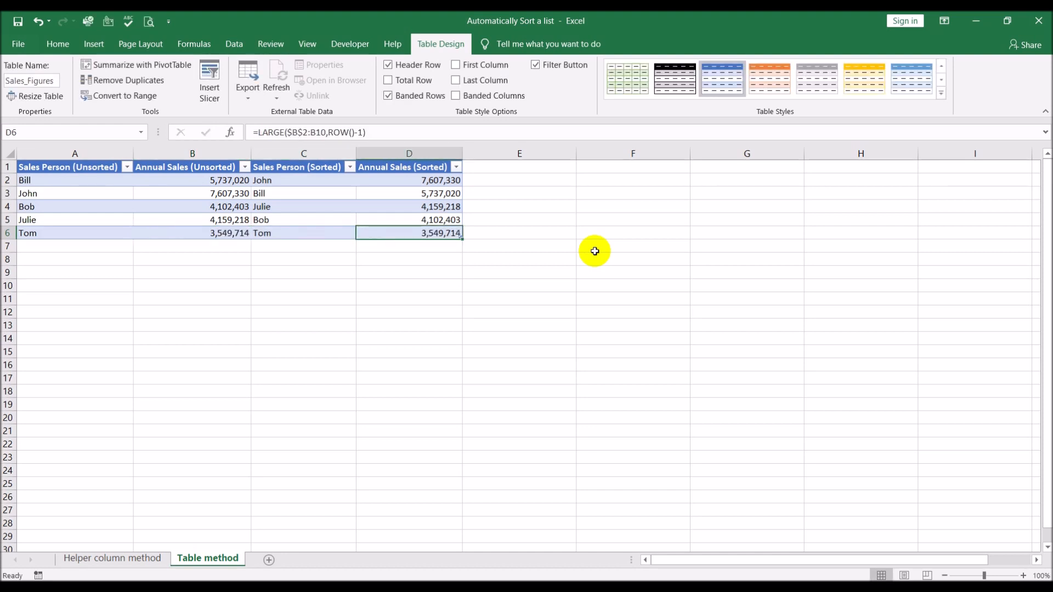
pyautogui.press('Tab')
# Enter the sixth salesperson's name in A7 with annual sales of 8947156 in B7, leaving it as the last row.
pyautogui.write('Tod')
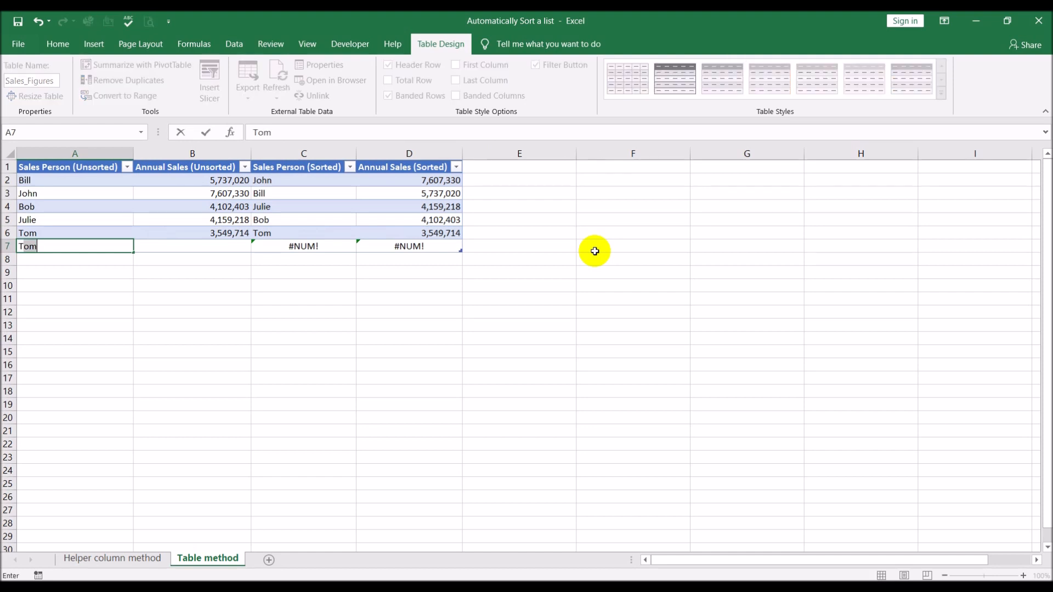
pyautogui.write('d')
pyautogui.press('Tab')
pyautogui.write('8')
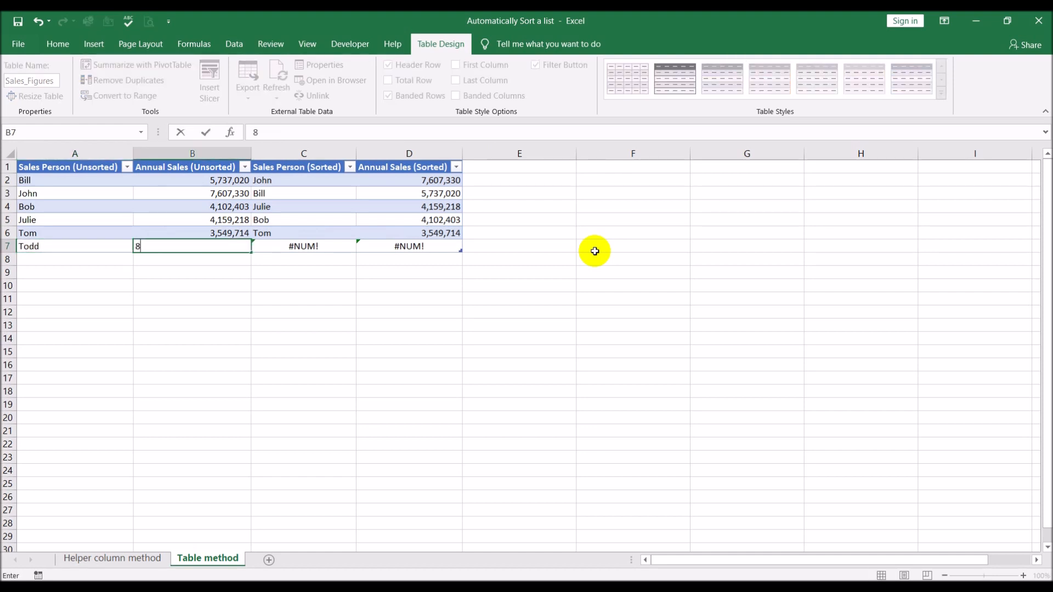
pyautogui.write('947156')
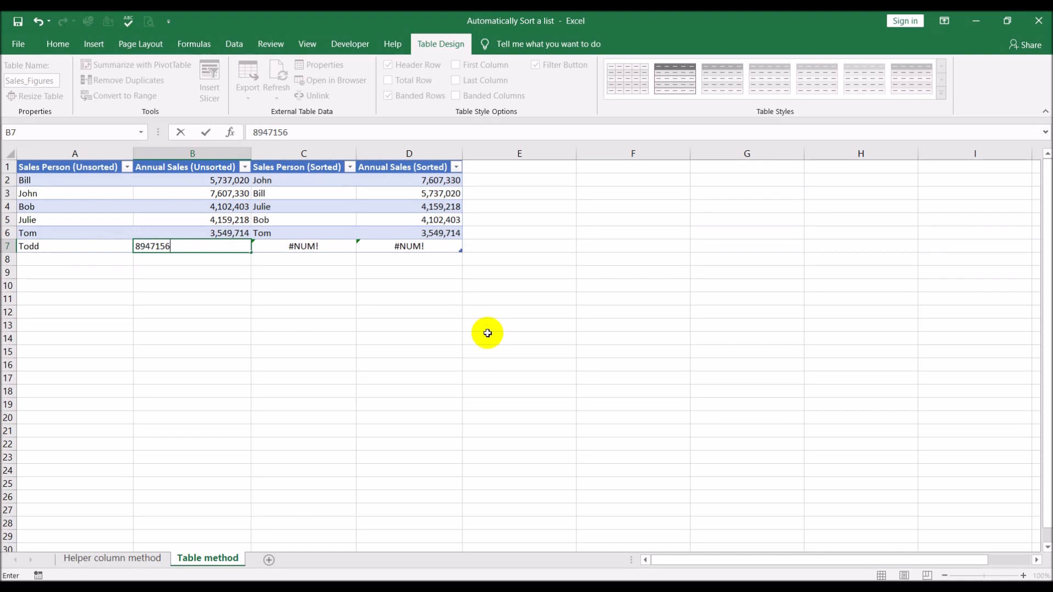
pyautogui.press('Tab')
pyautogui.click(505, 324)
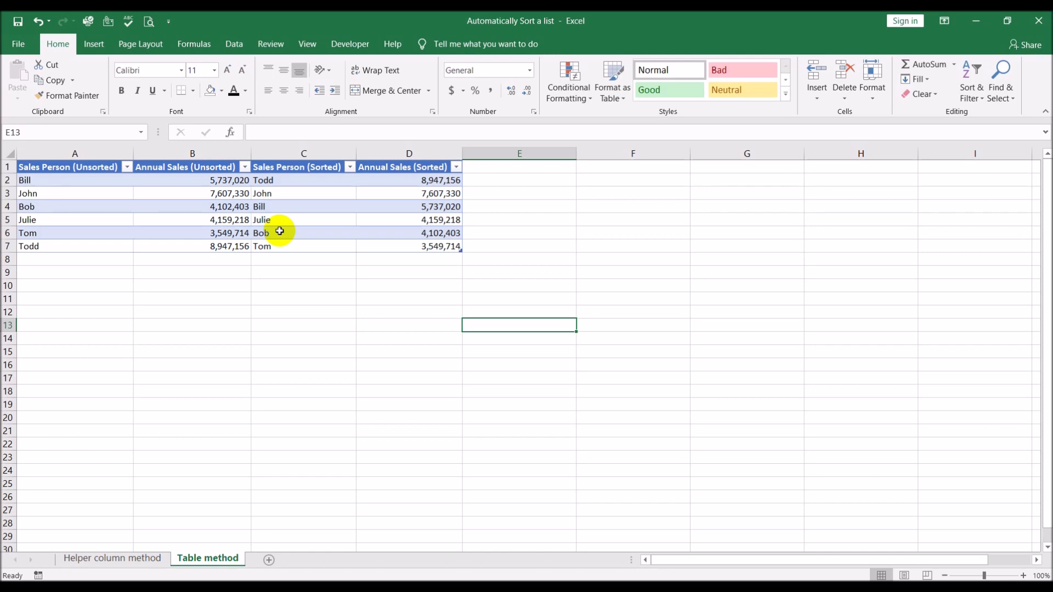
# Examine the INDEX and MATCH formulas in C2, C3 and C6 of the sorted salesperson column, including C6's referenced ranges.
pyautogui.click(299, 180)
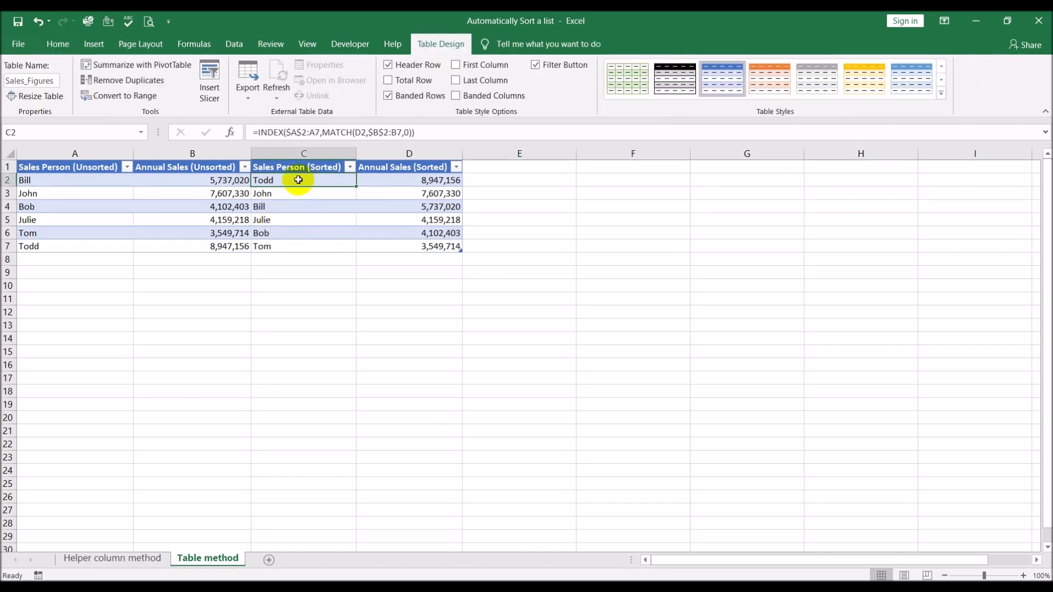
pyautogui.click(295, 193)
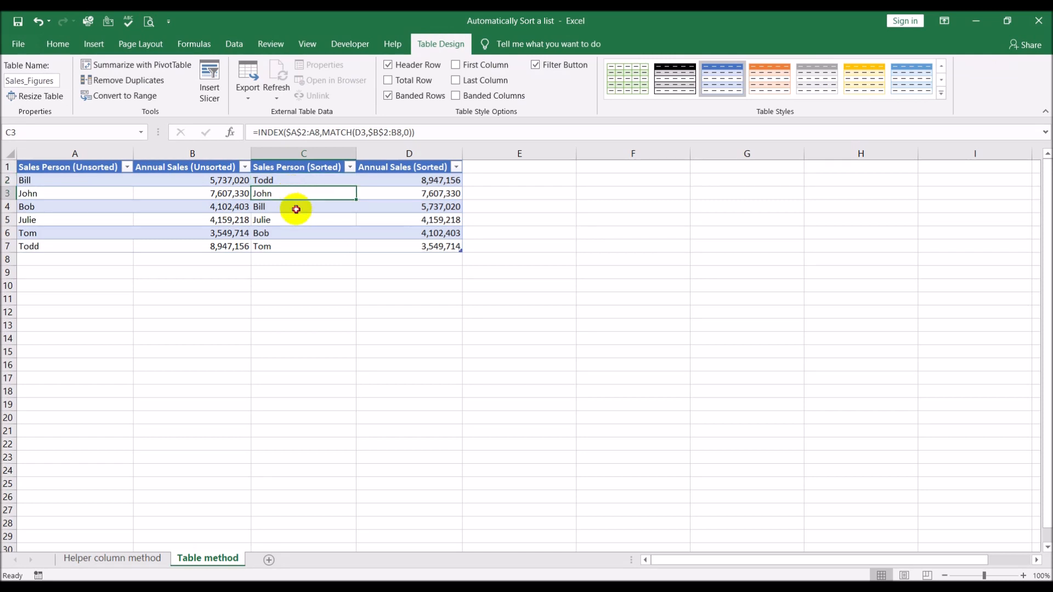
pyautogui.click(296, 229)
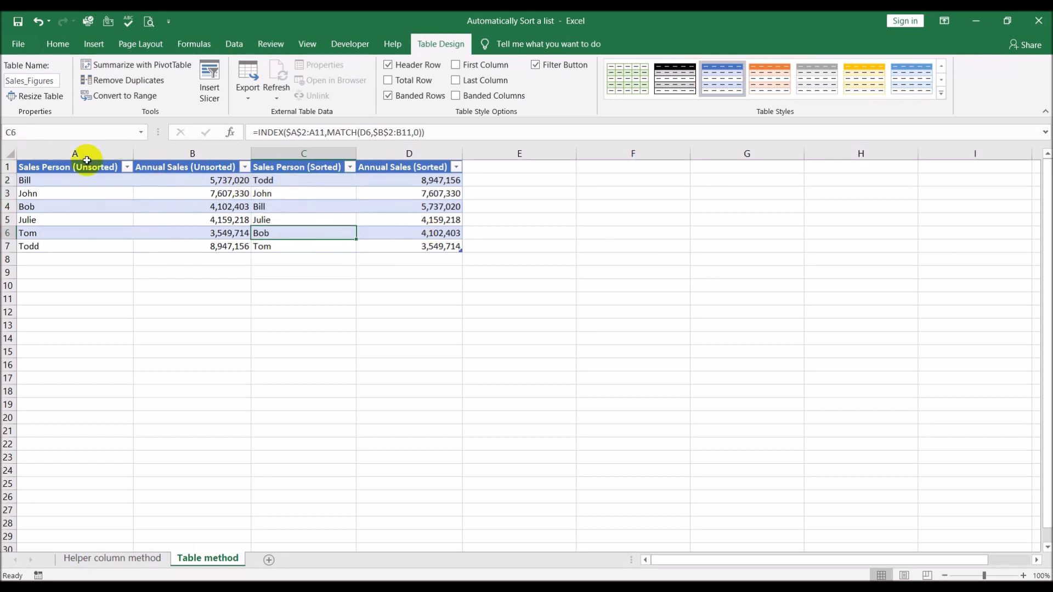
pyautogui.click(461, 130)
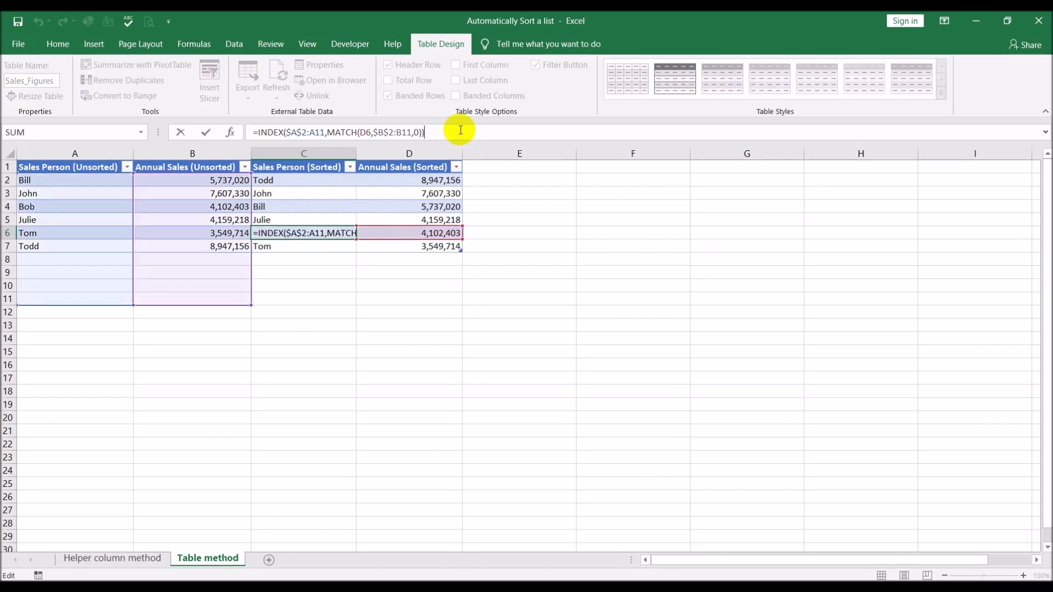
pyautogui.click(489, 296)
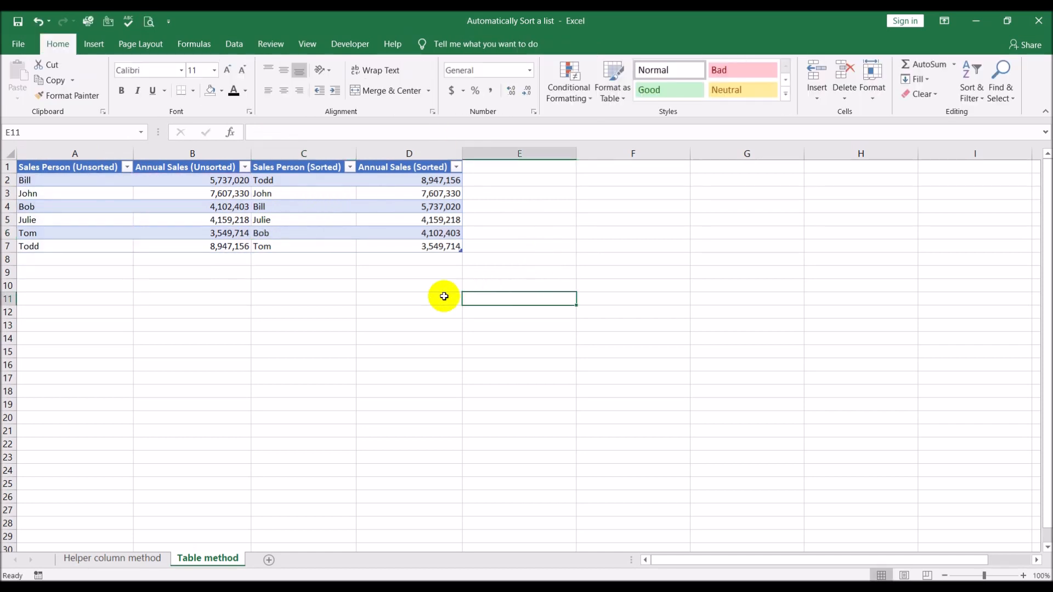